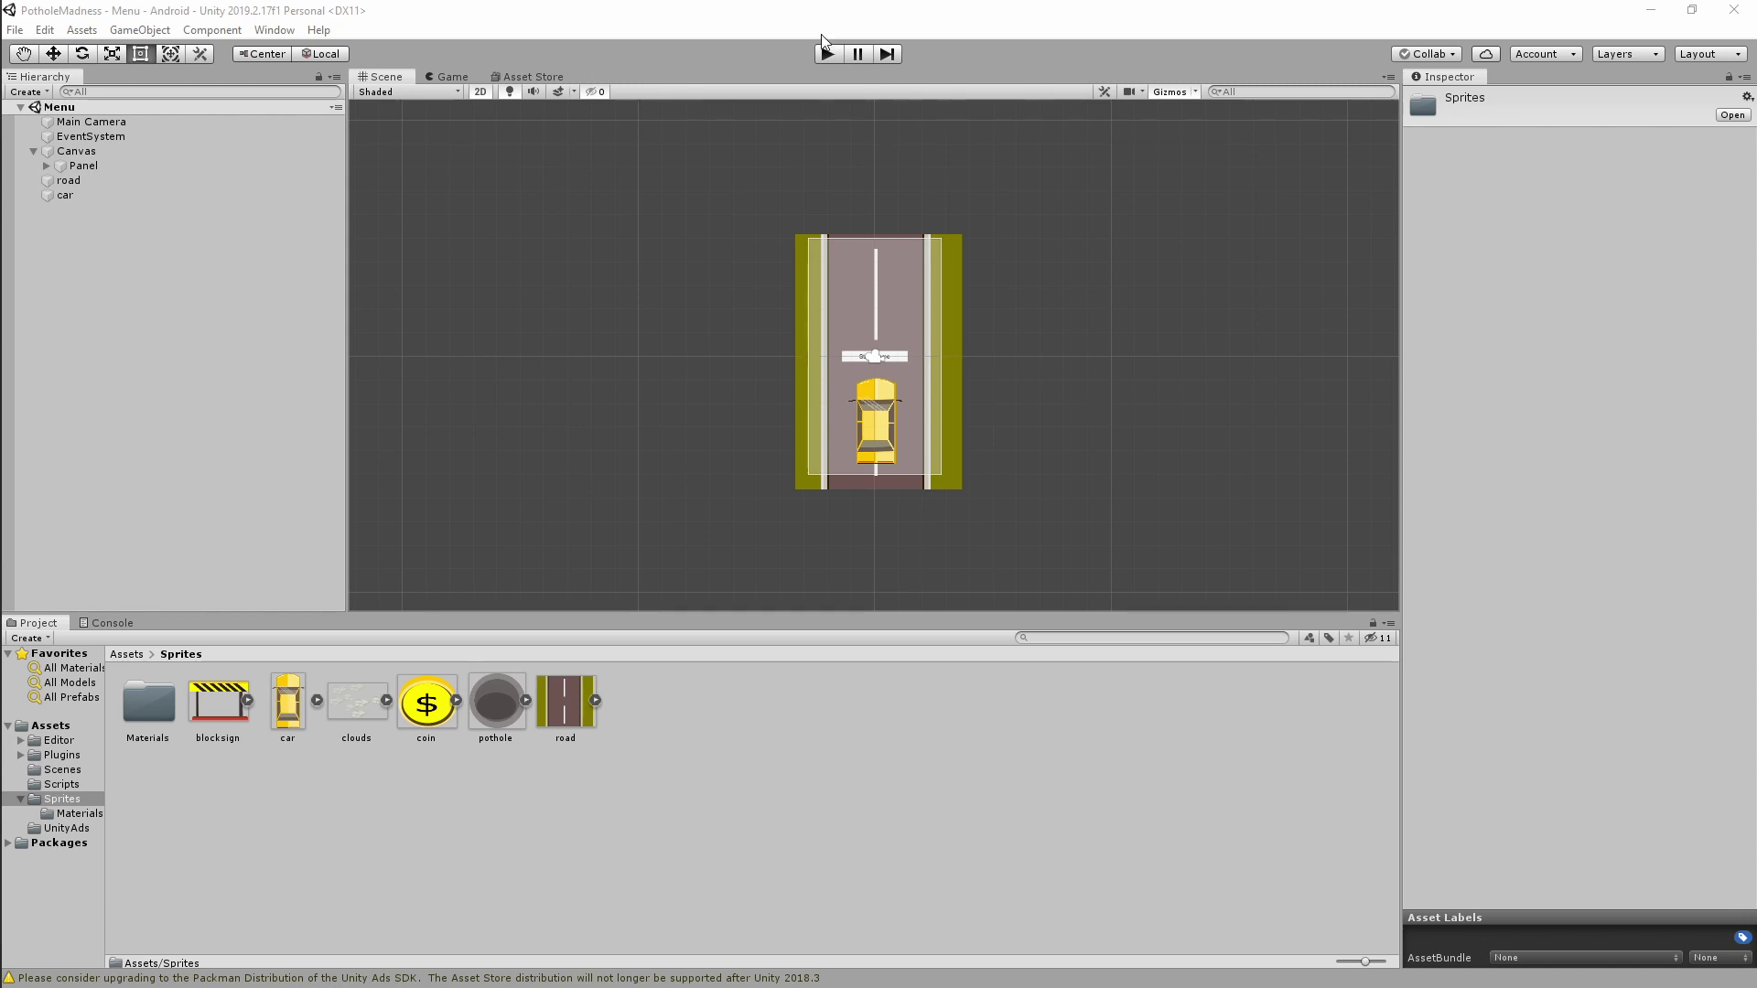
Focus the Unity editor and enter Play mode to show the PotholeMadness Start Game menu.
{"action": "left_click", "coordinate": [664, 7]}
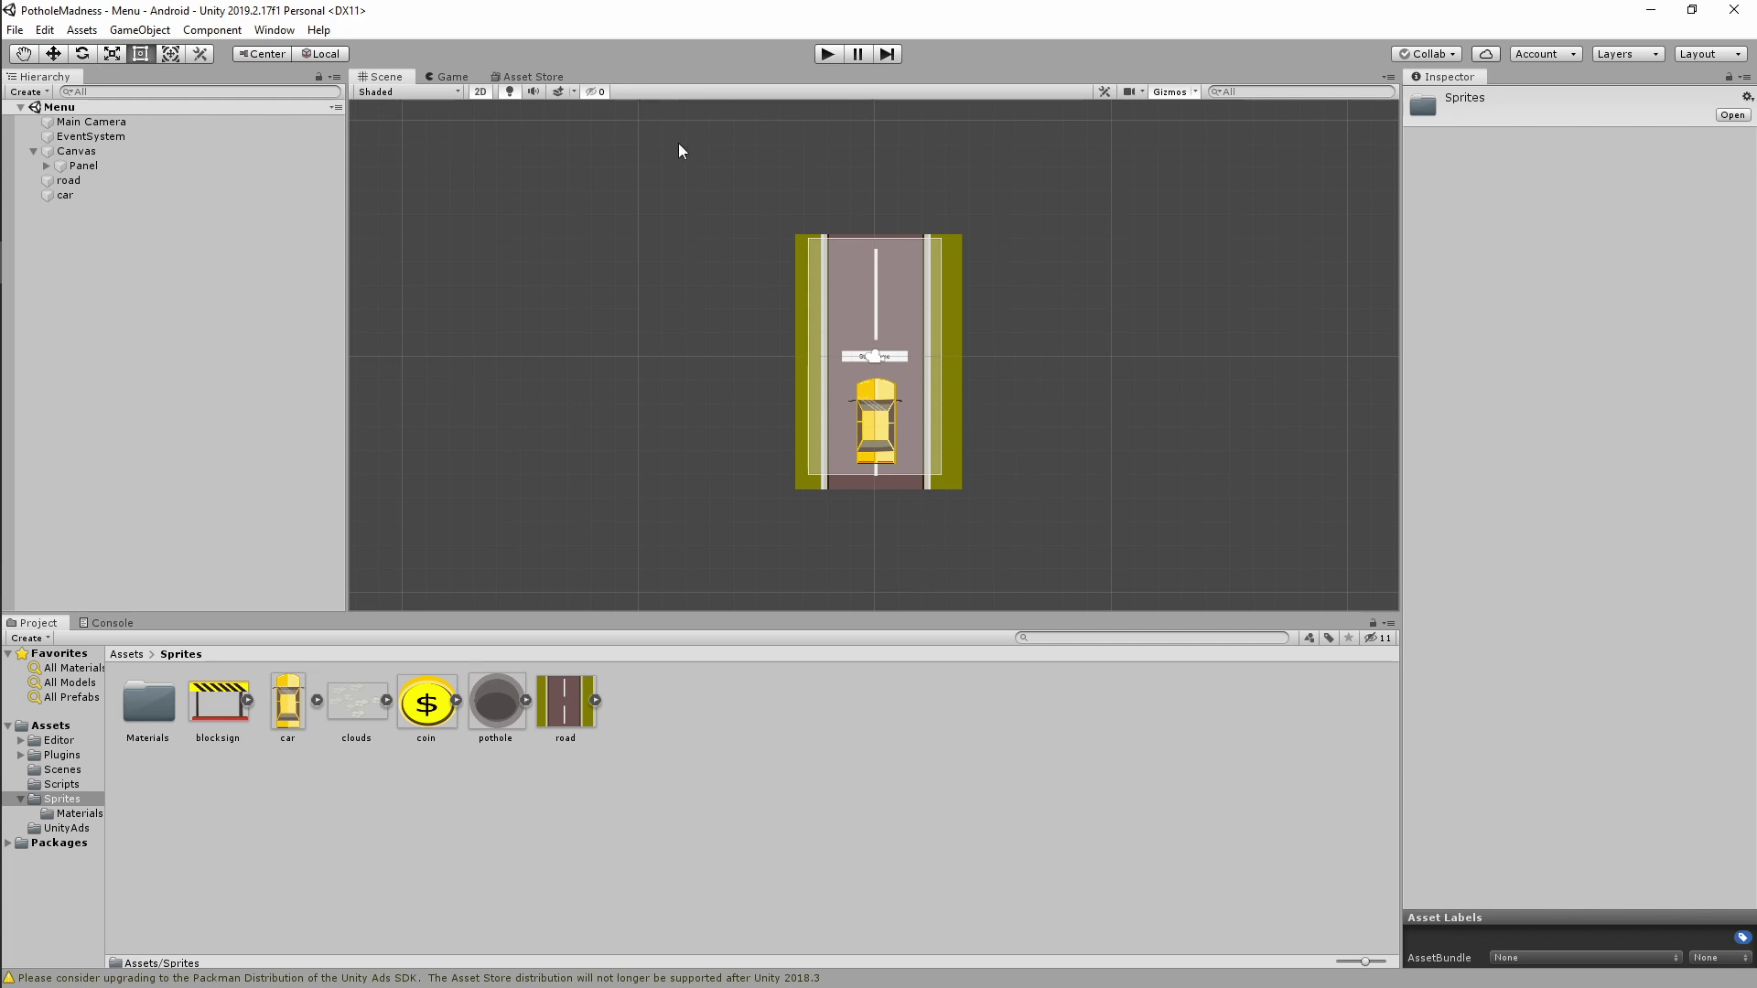
{"action": "left_click", "coordinate": [824, 54]}
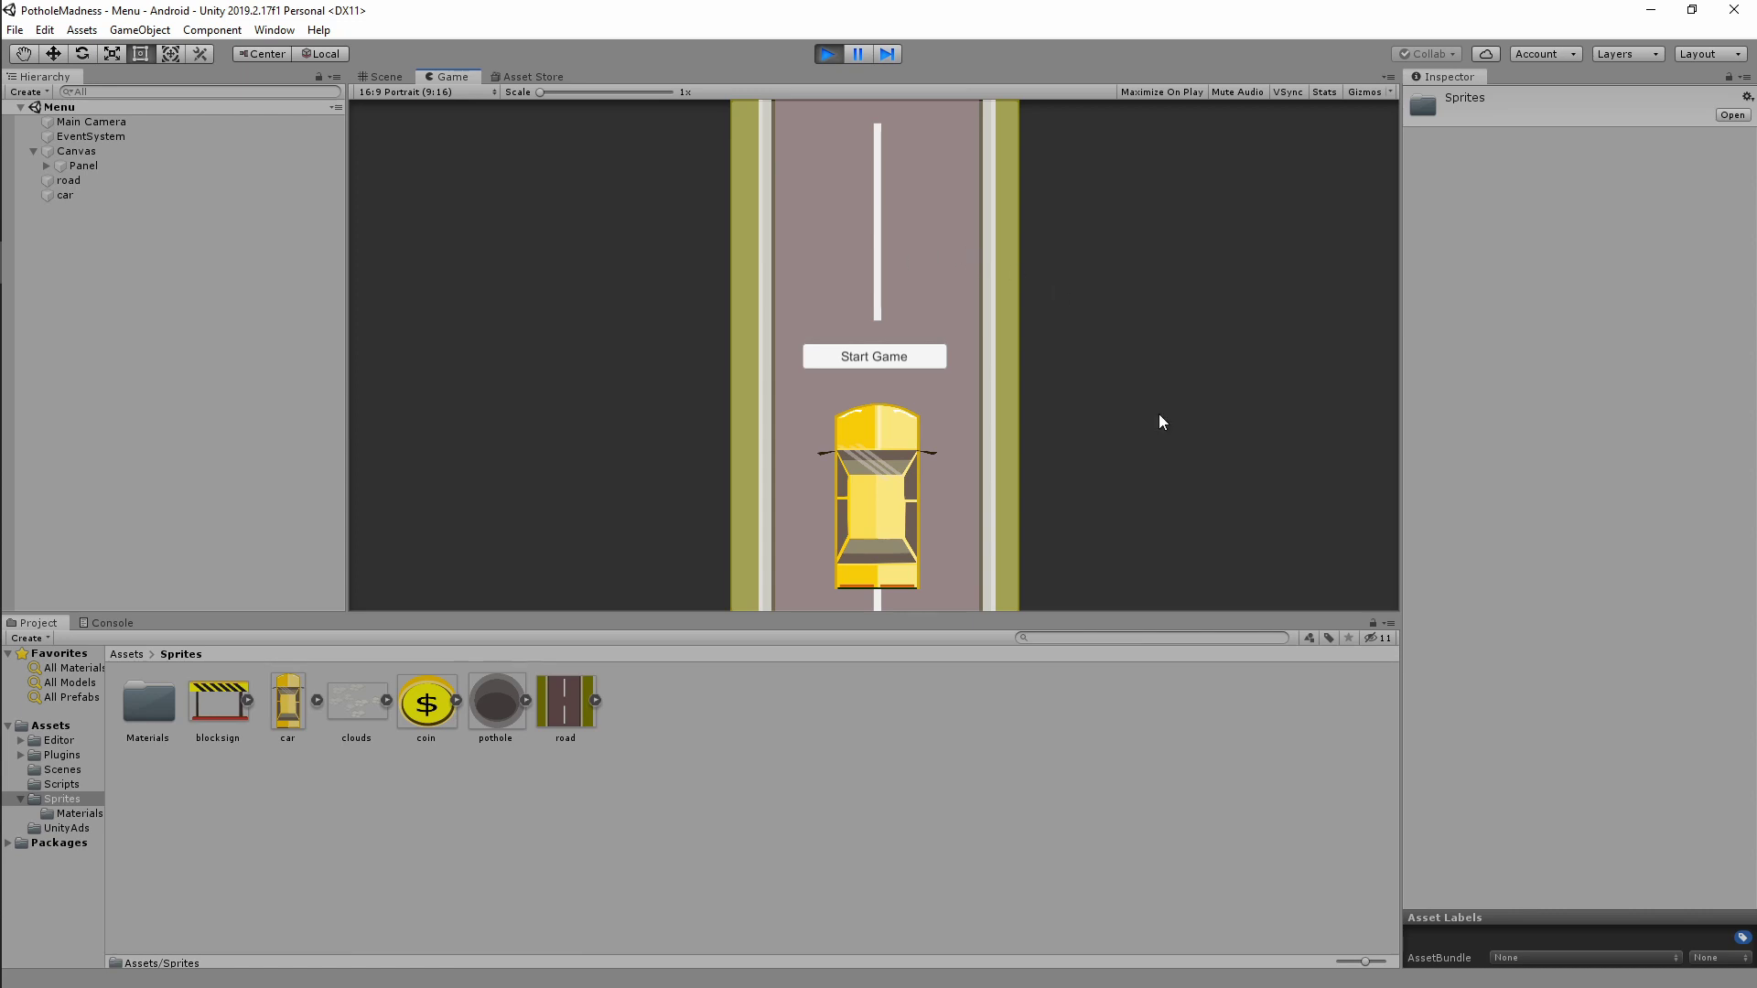
{"action": "left_click", "coordinate": [892, 355]}
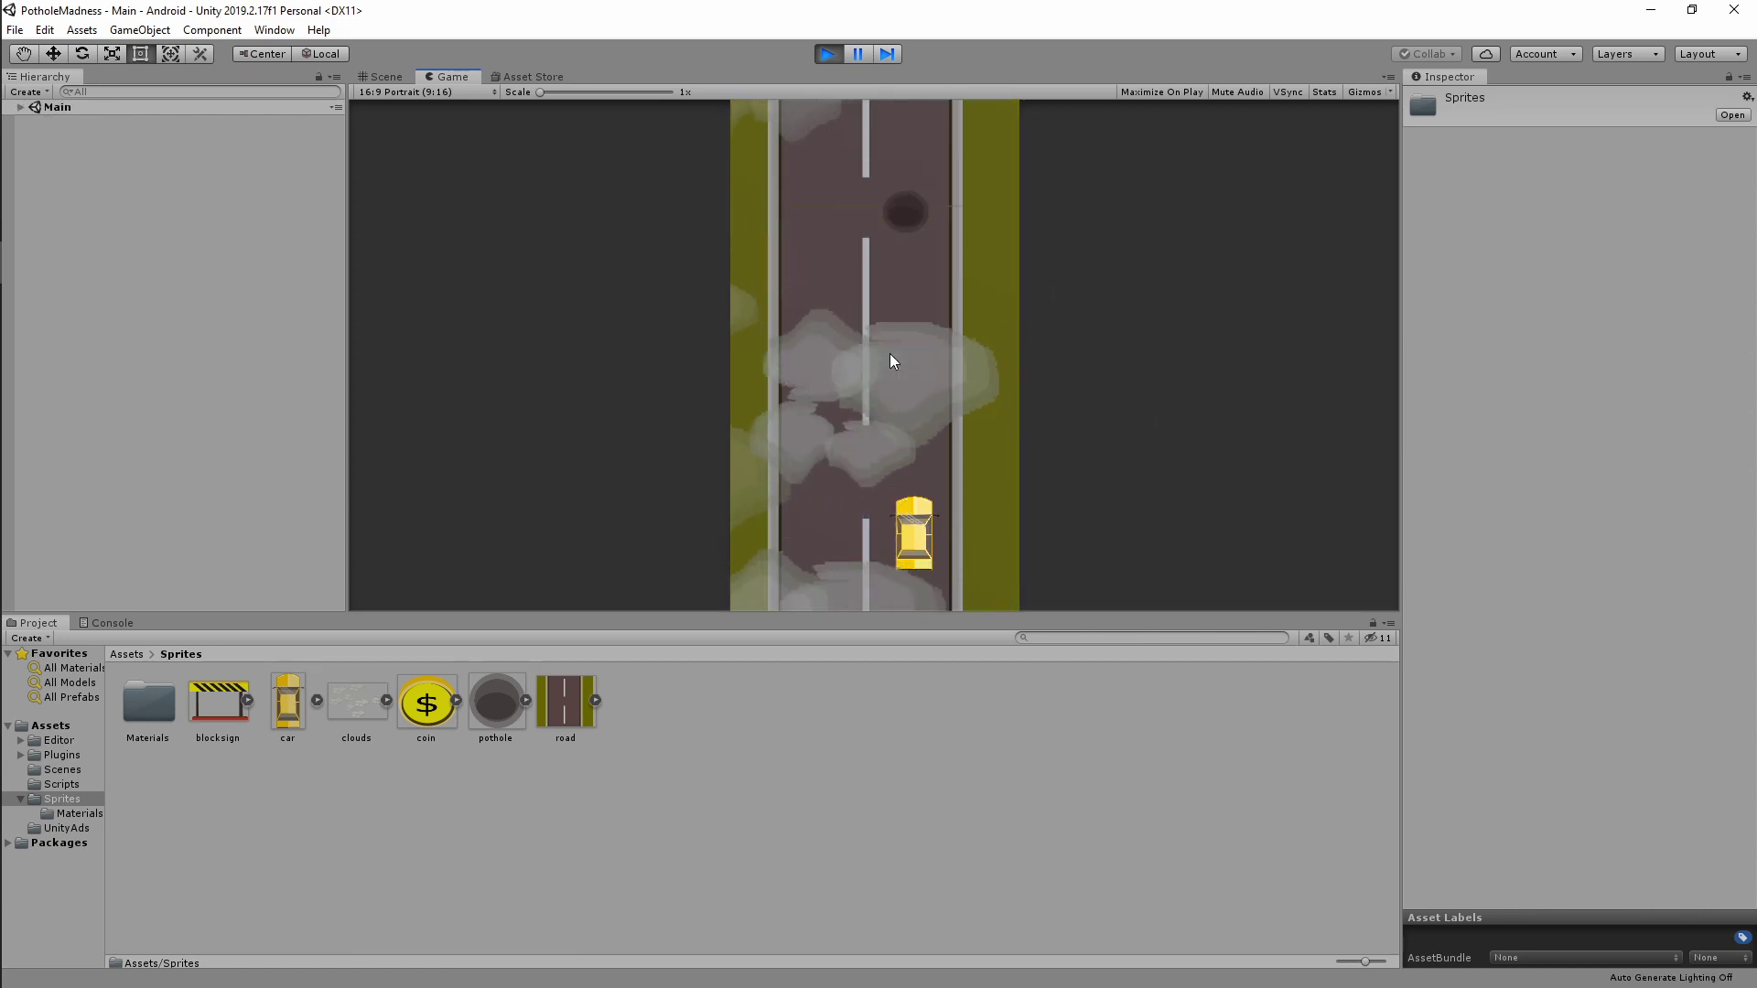
{"action": "left_click", "coordinate": [890, 354]}
{"action": "left_click", "coordinate": [890, 355]}
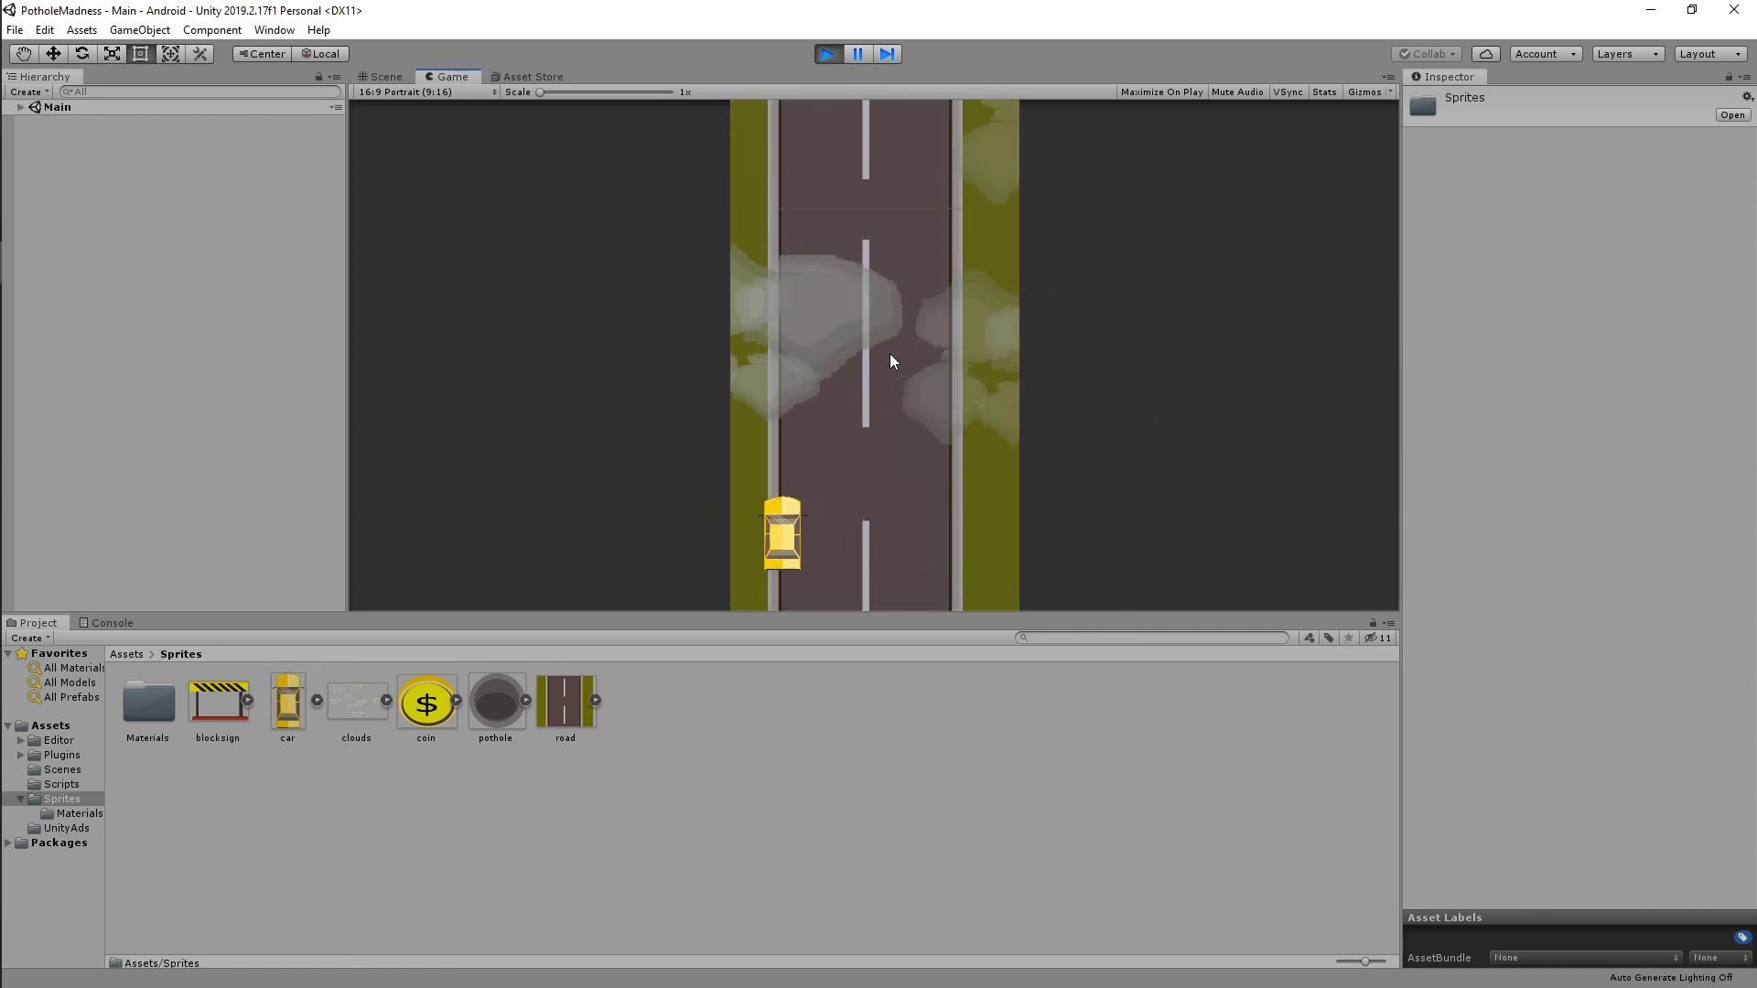
{"action": "left_click", "coordinate": [890, 355]}
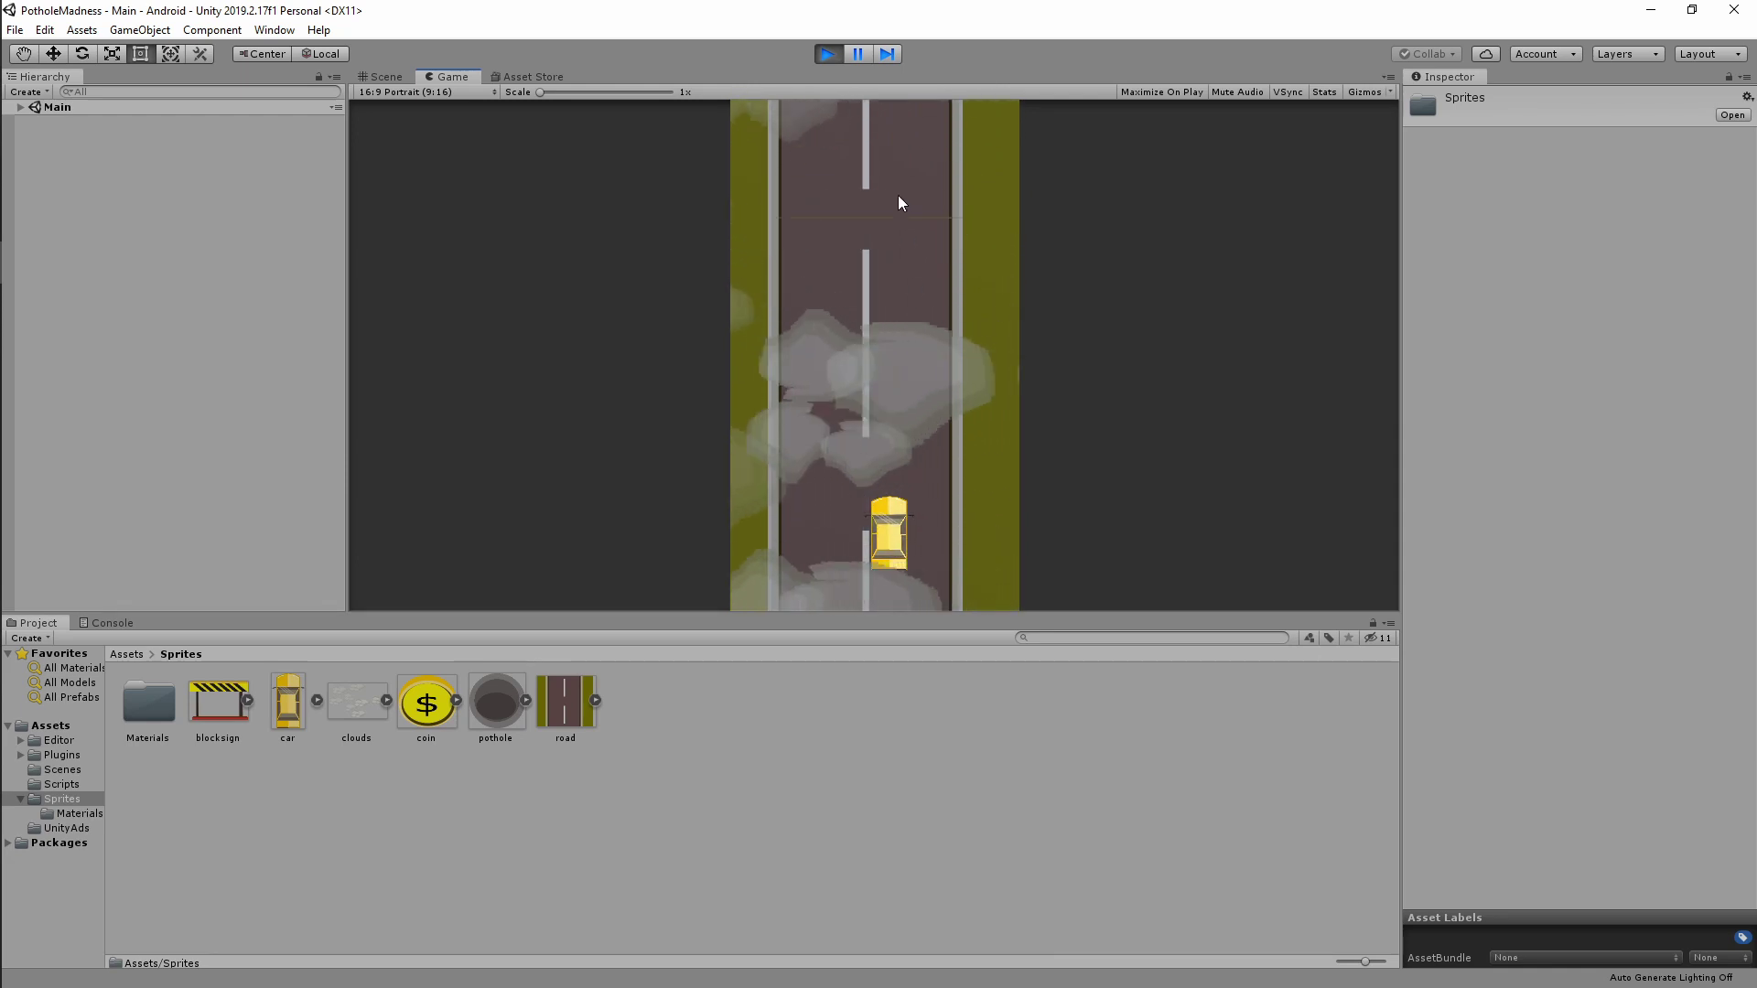
{"action": "left_click", "coordinate": [823, 54]}
{"action": "left_click", "coordinate": [821, 54]}
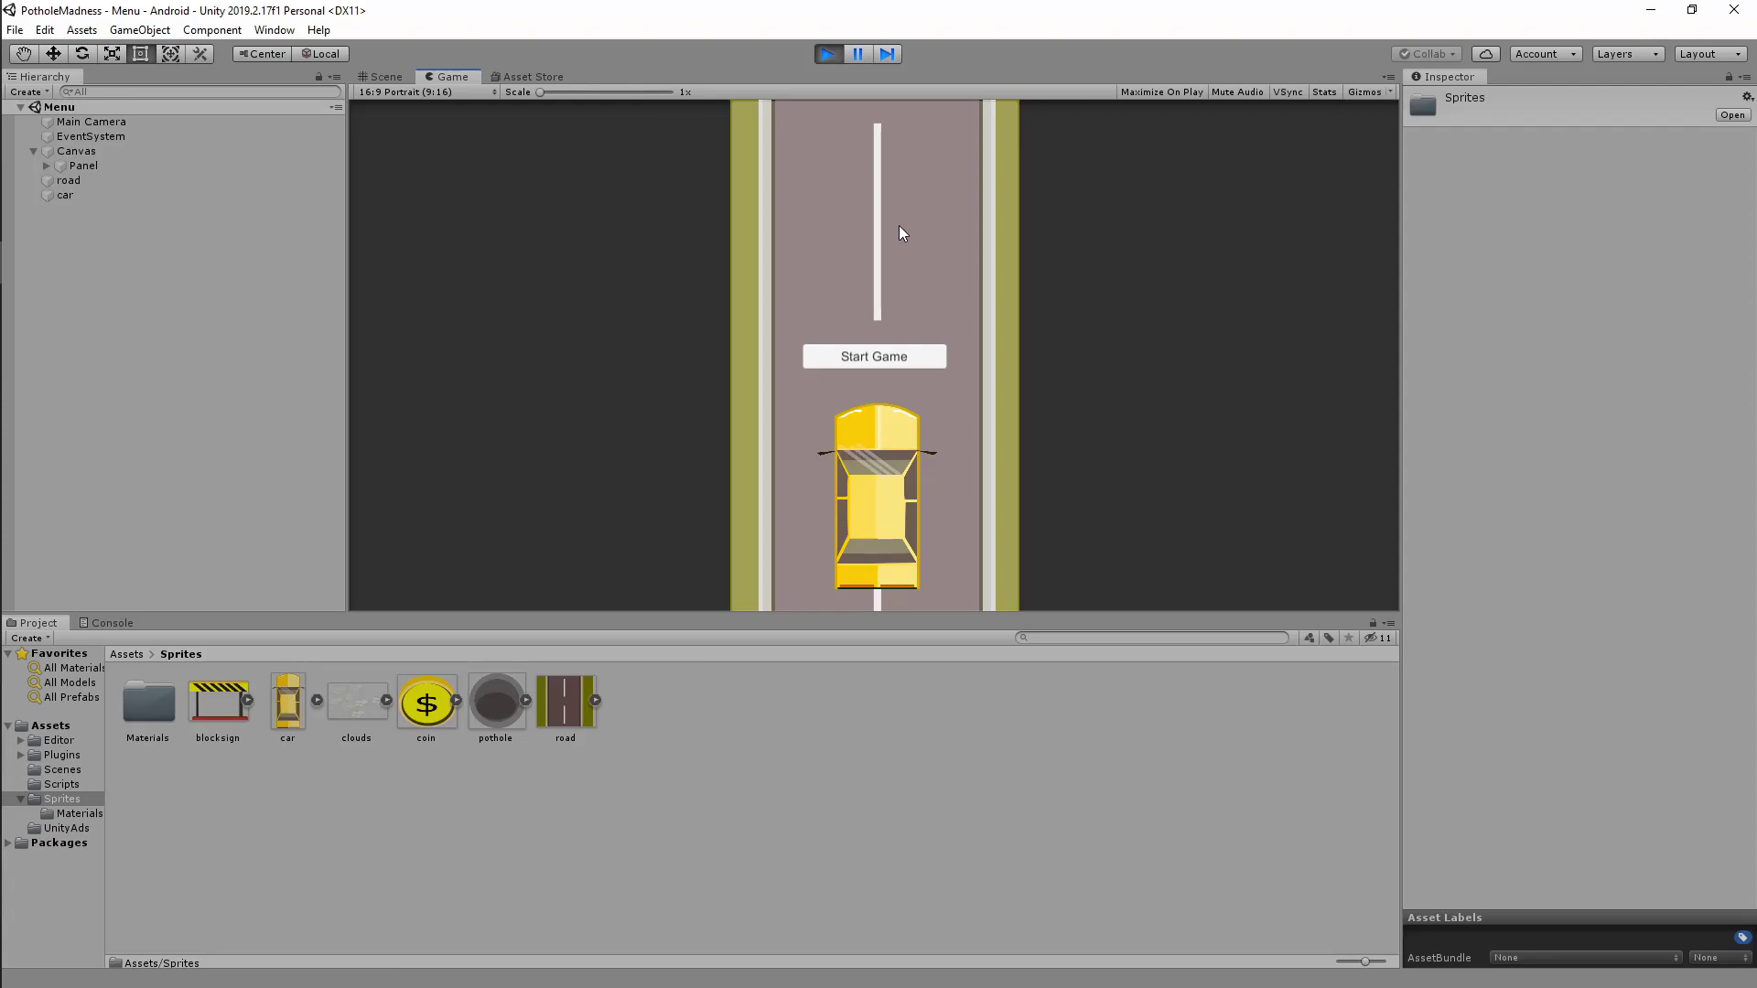
Start a round, restart twice after pothole crashes, then exit Play mode.
{"action": "left_click", "coordinate": [875, 359]}
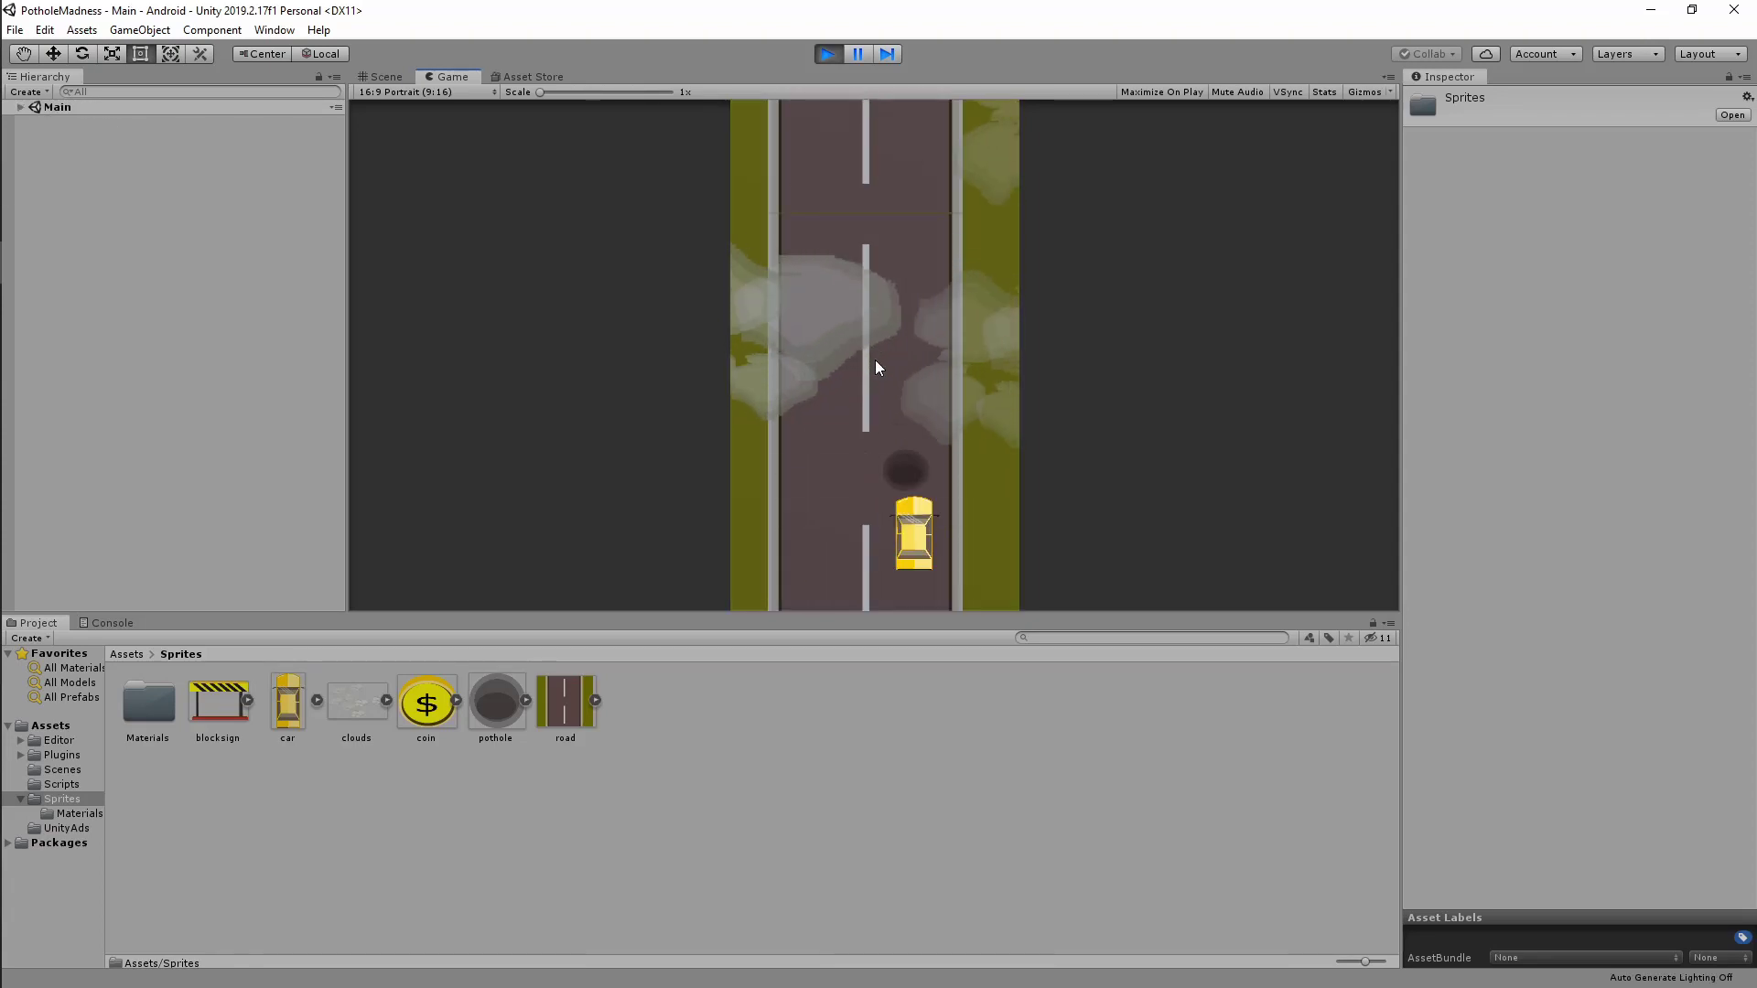
{"action": "left_click", "coordinate": [875, 359]}
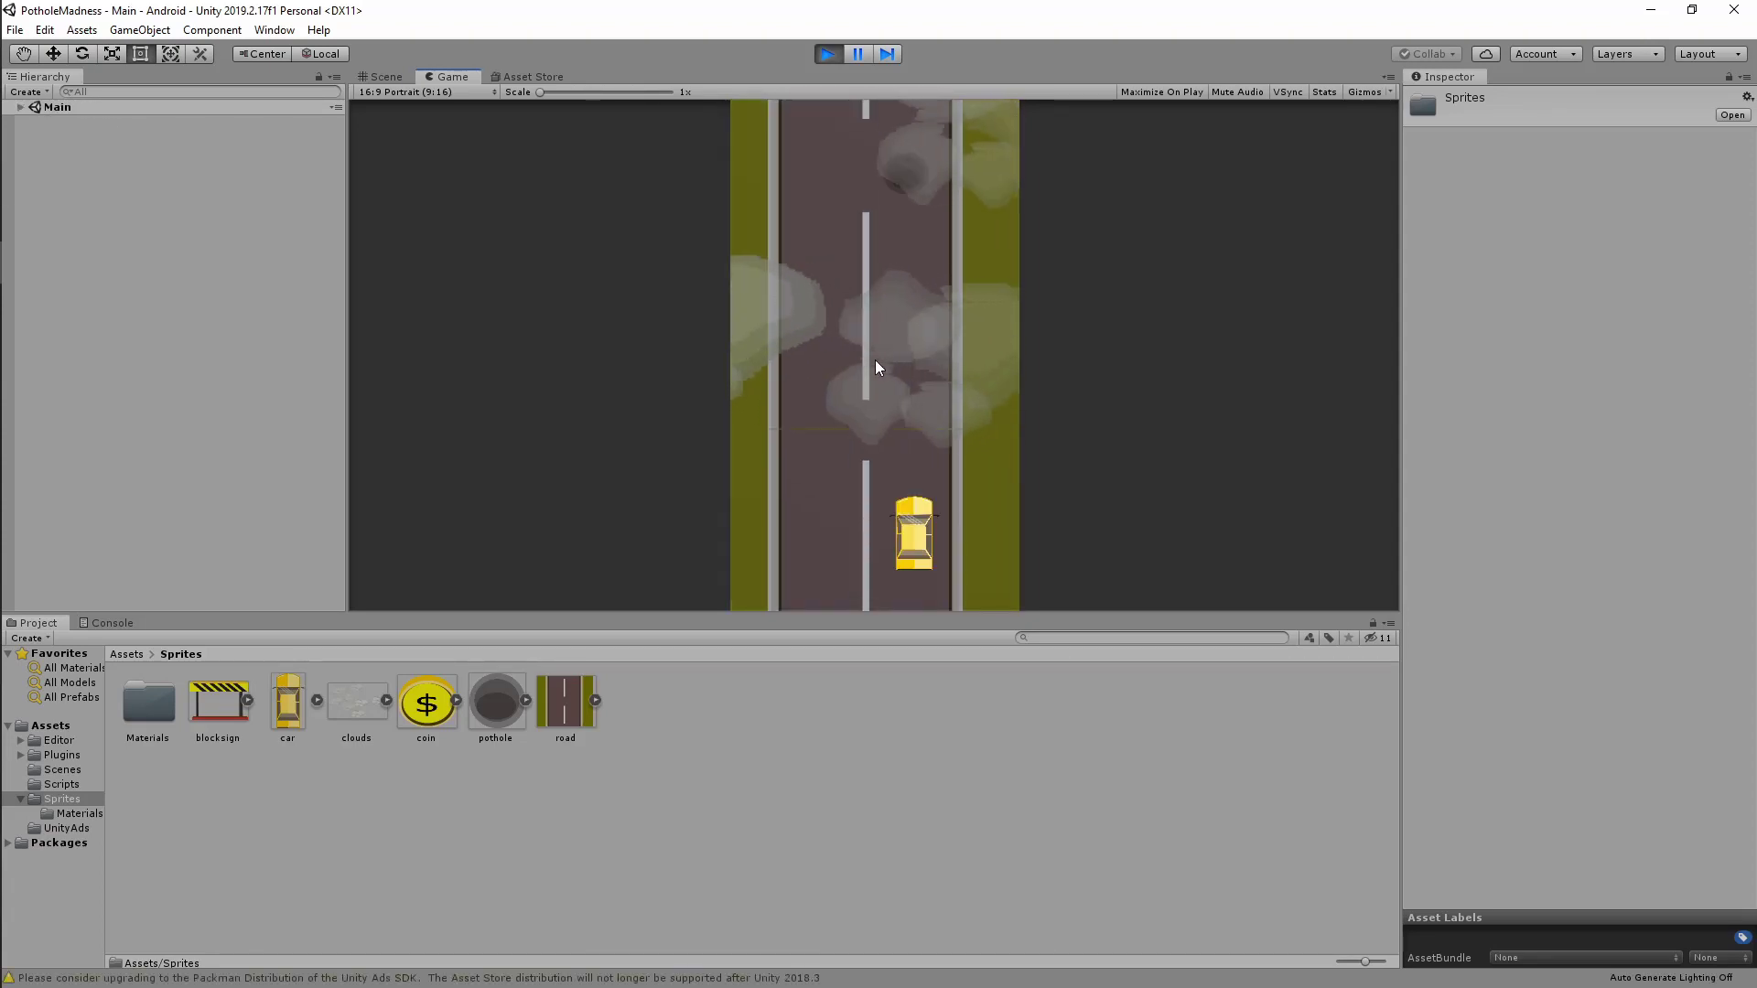
{"action": "left_click", "coordinate": [874, 359]}
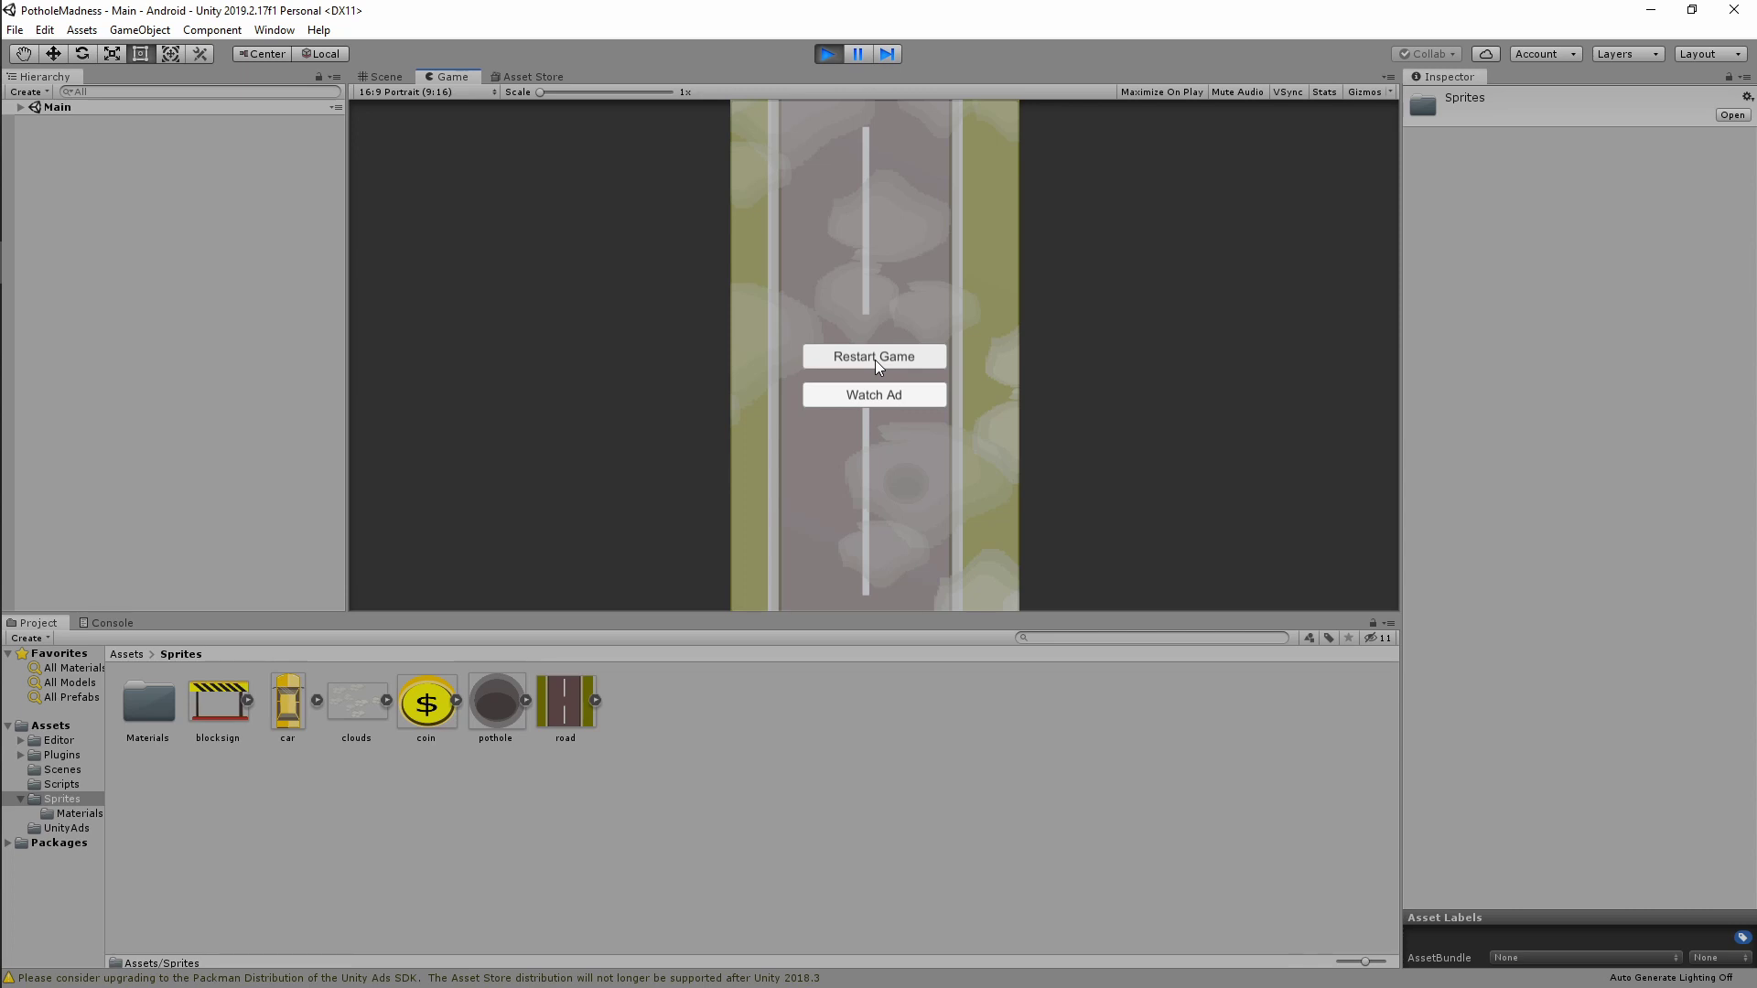
{"action": "left_click", "coordinate": [828, 54]}
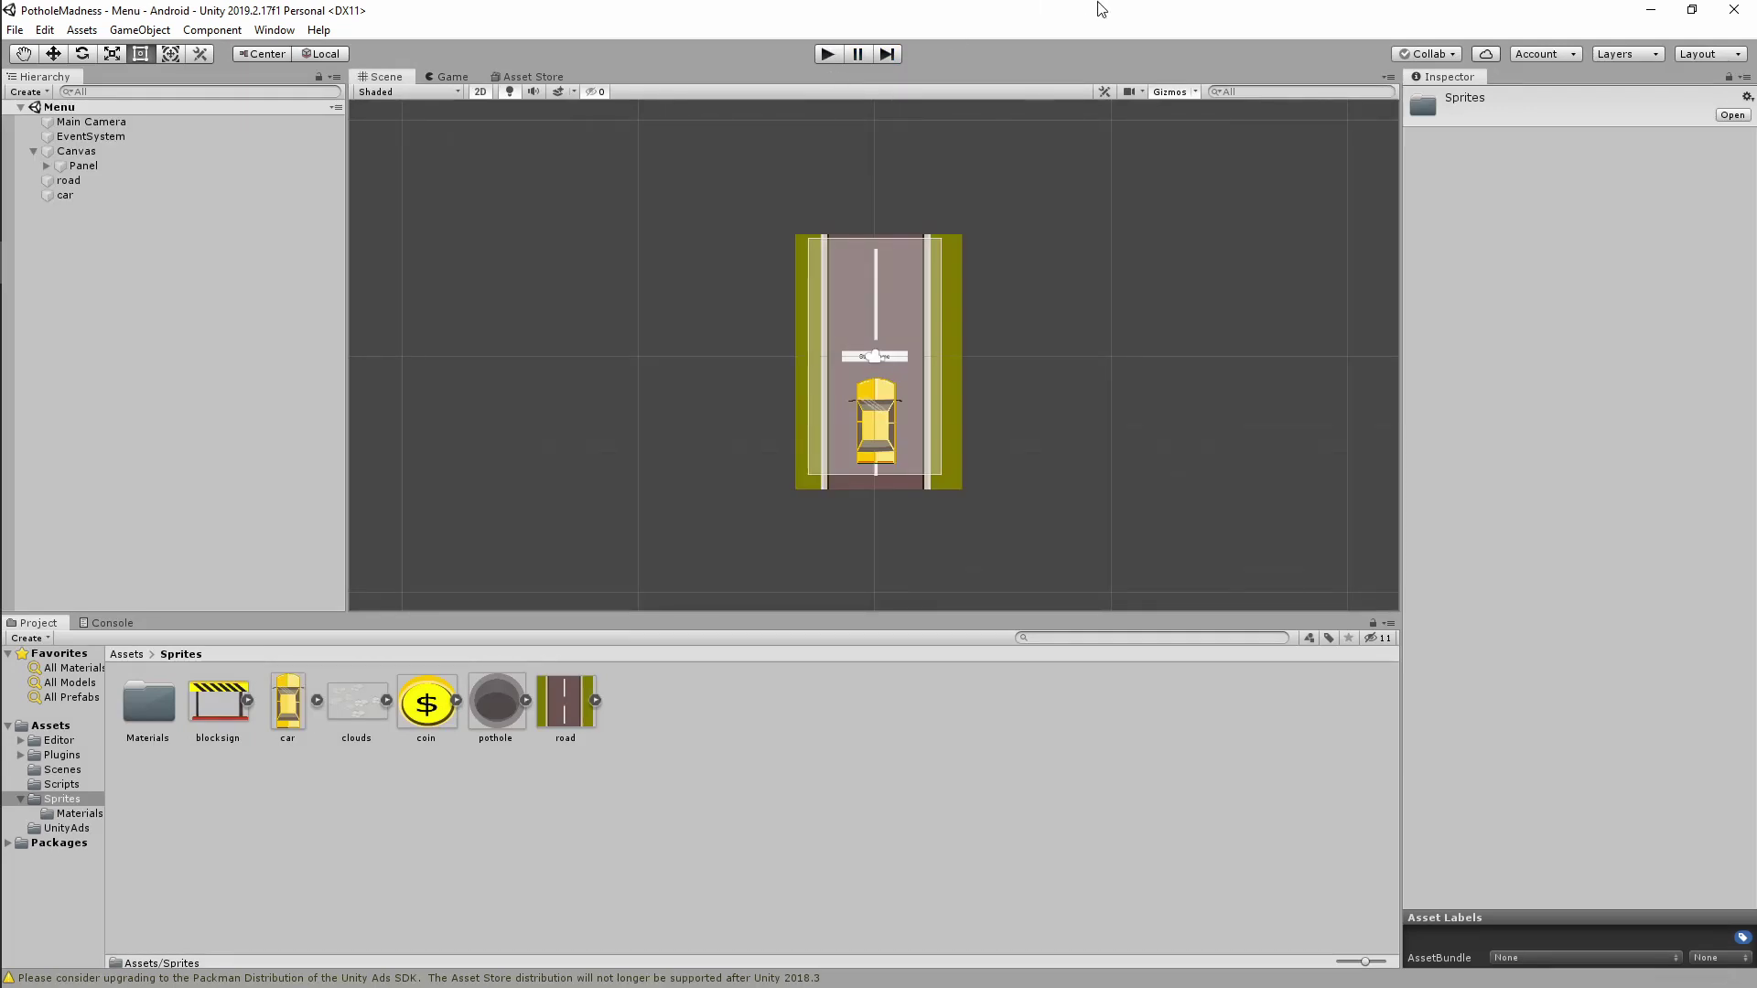
Create a new 2D project named 'Unity racing game tutorial' from Unity Hub.
{"action": "left_click_drag", "start_coordinate": [1102, 9], "coordinate": [228, 150]}
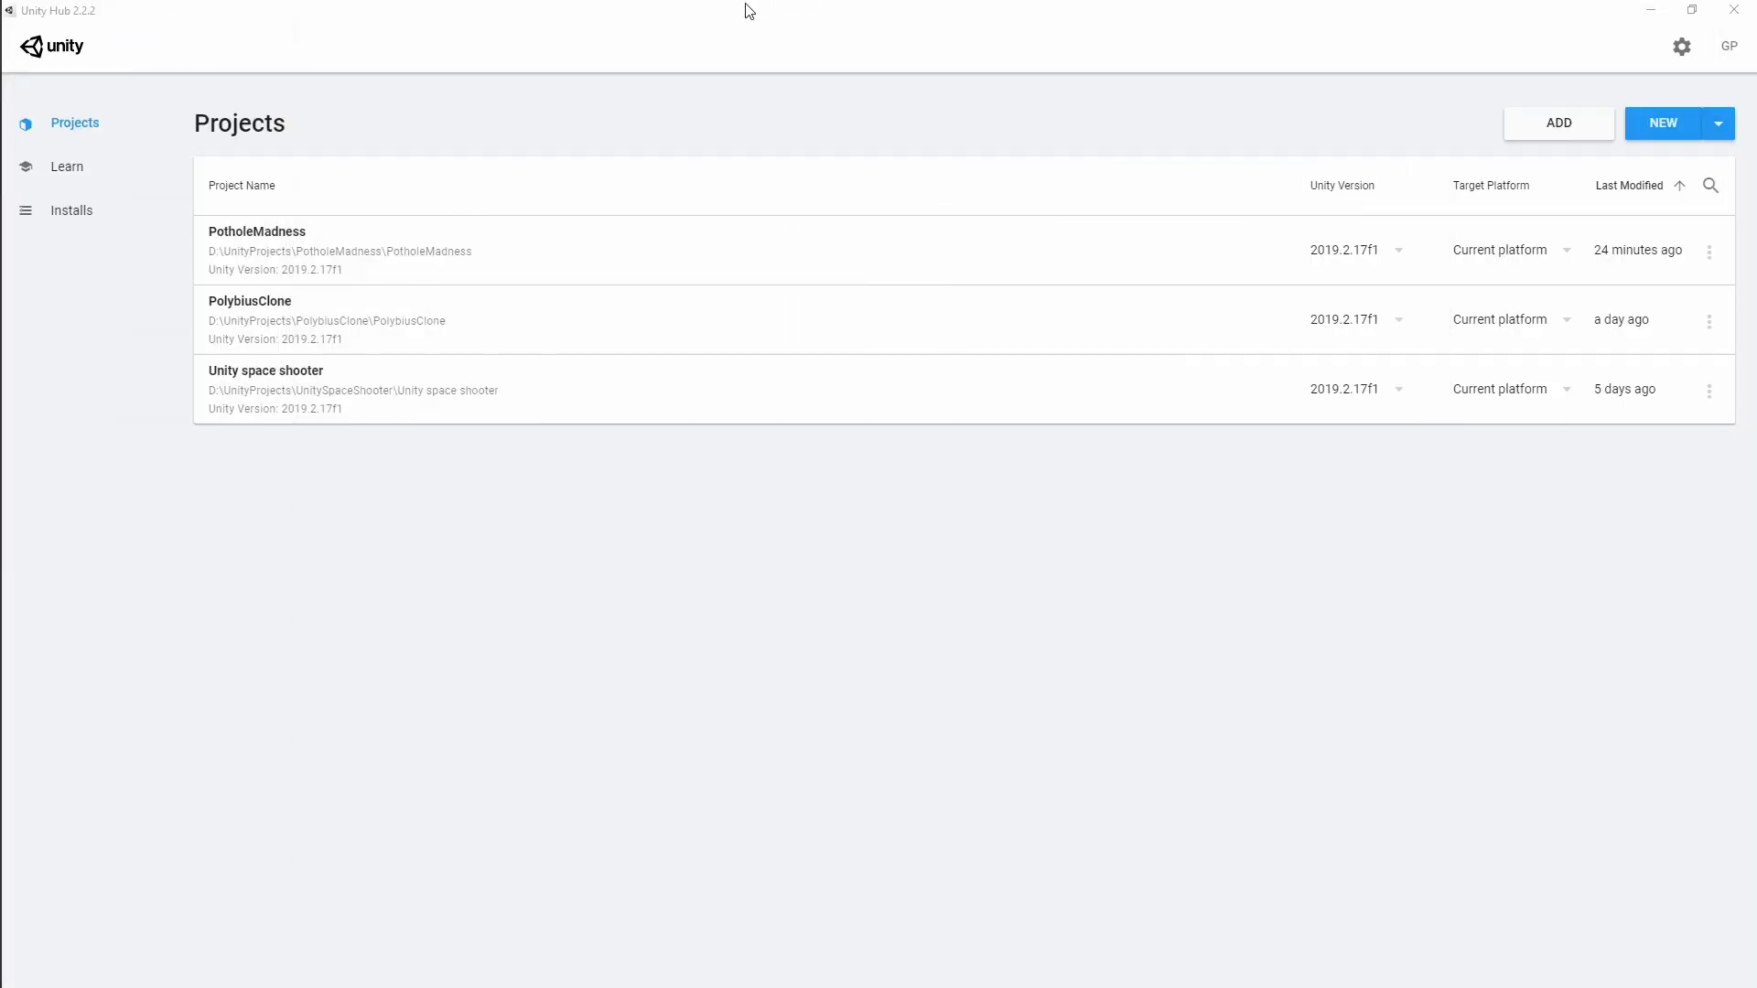
{"action": "left_click", "coordinate": [1669, 125]}
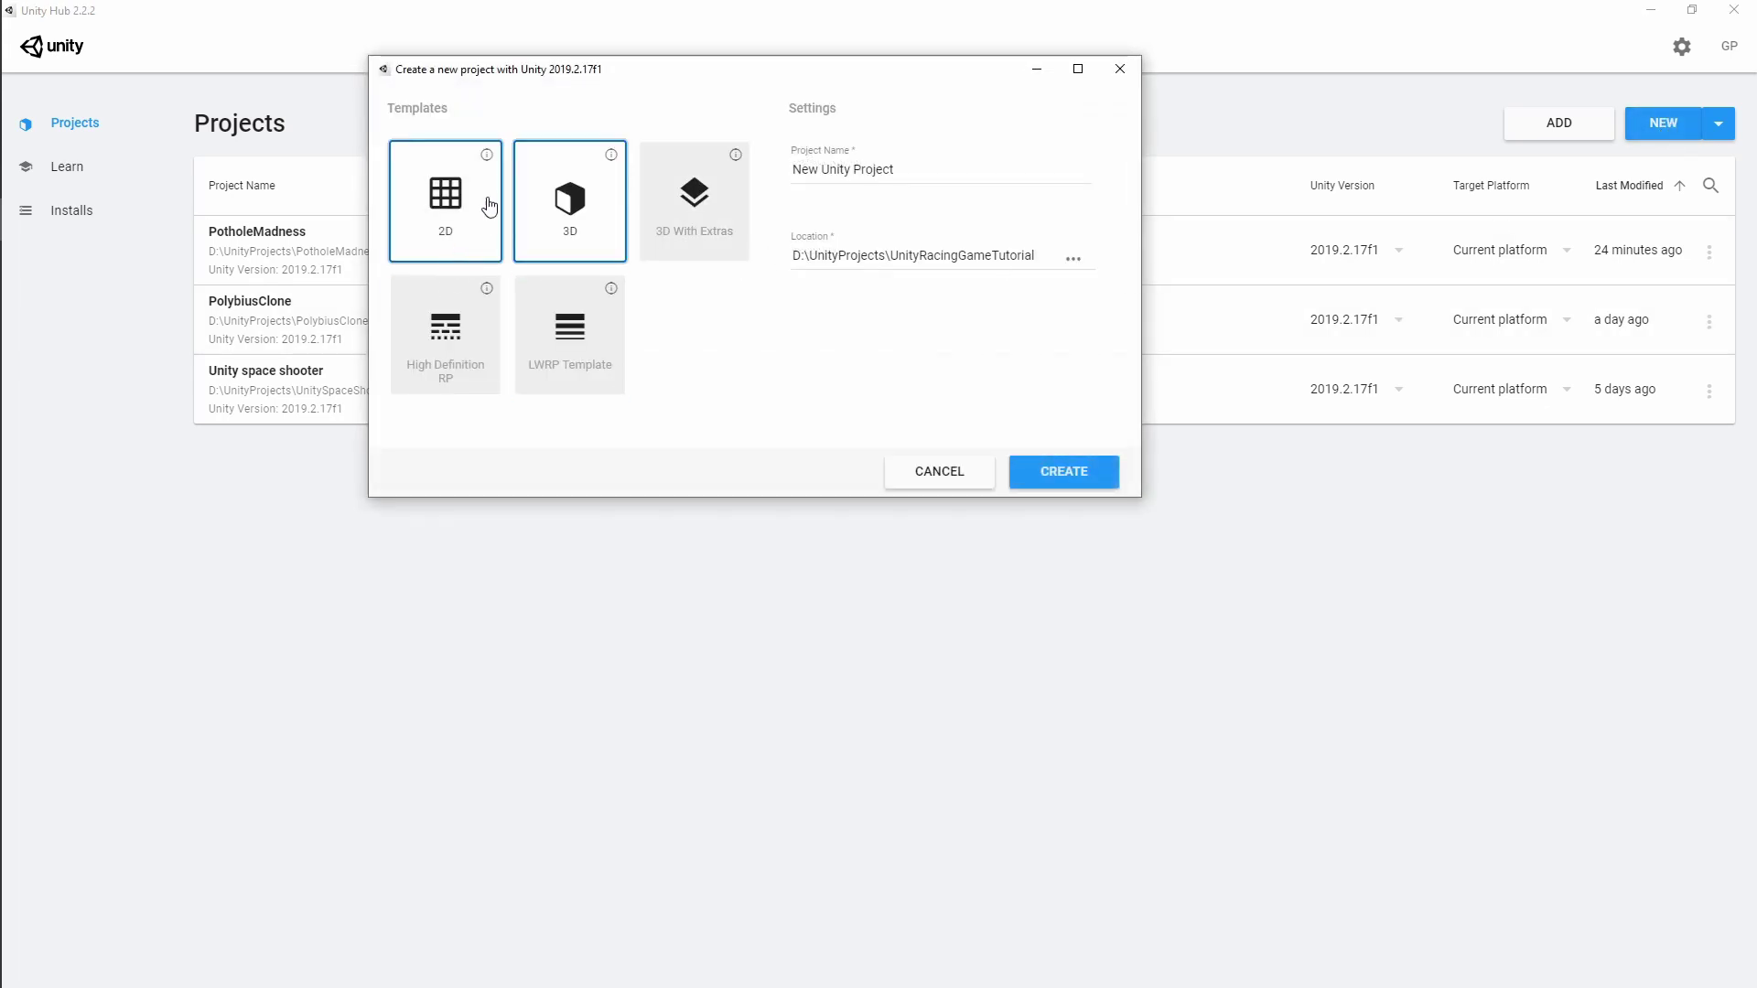
{"action": "left_click", "coordinate": [457, 203]}
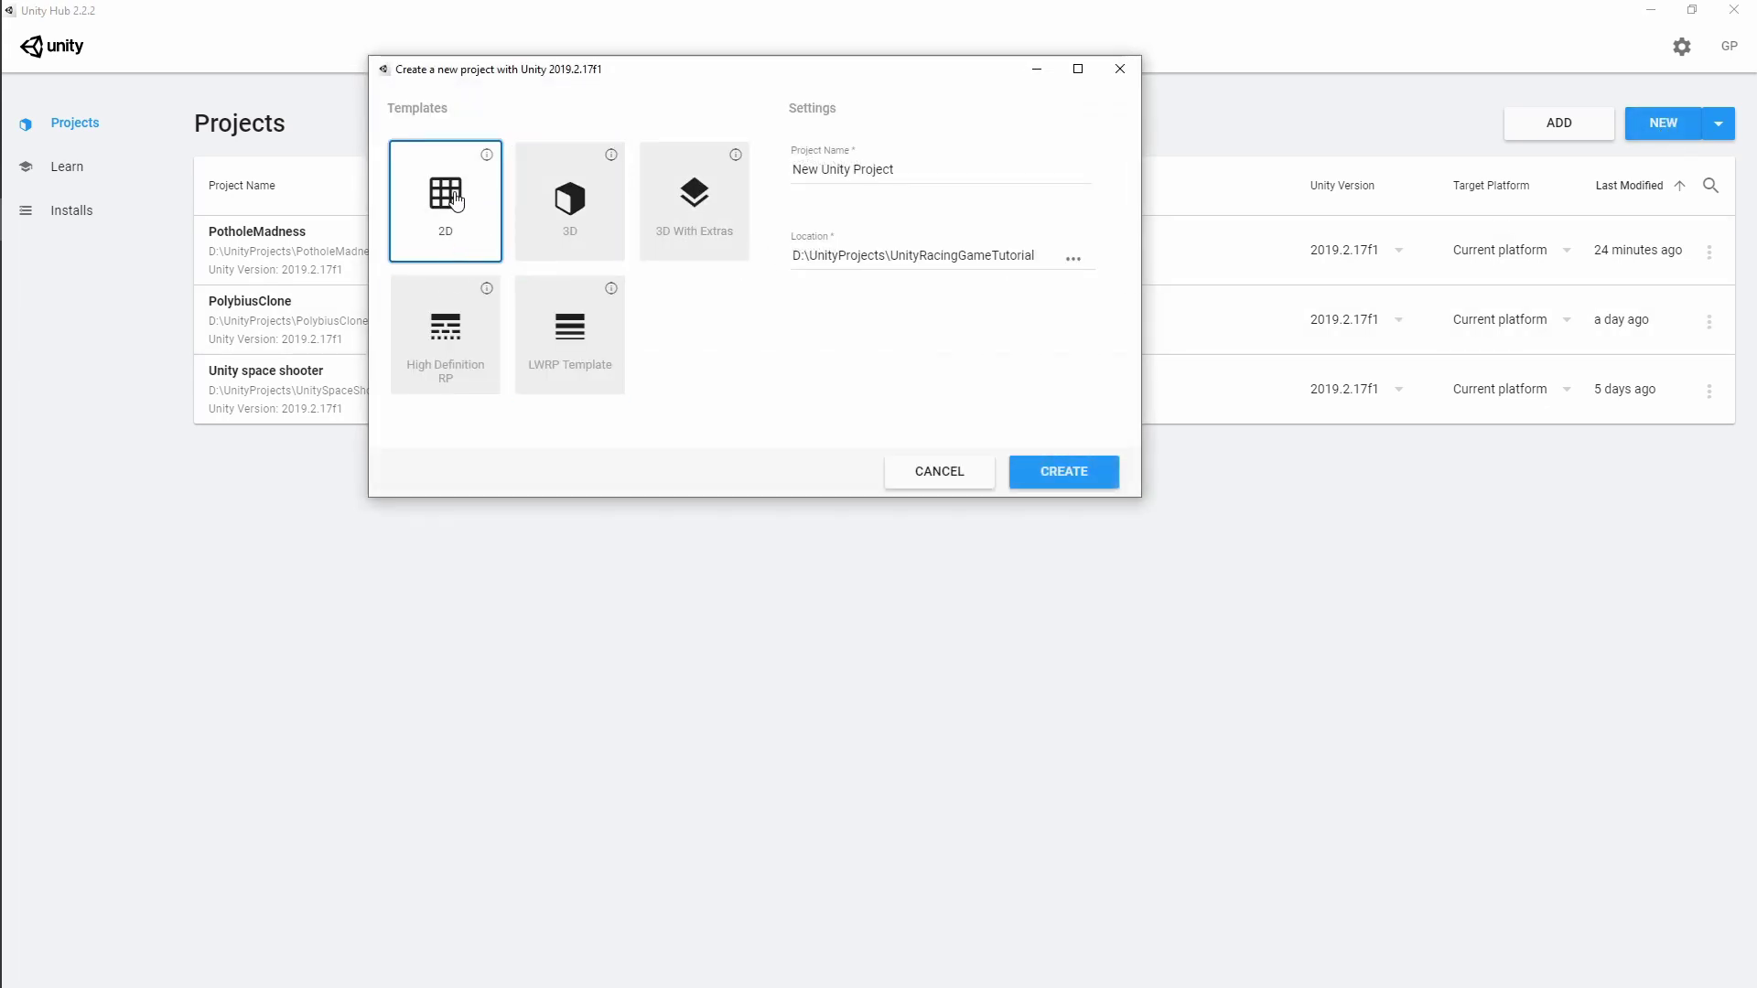
{"action": "left_click", "coordinate": [910, 170]}
{"action": "key", "text": "ctrl+a"}
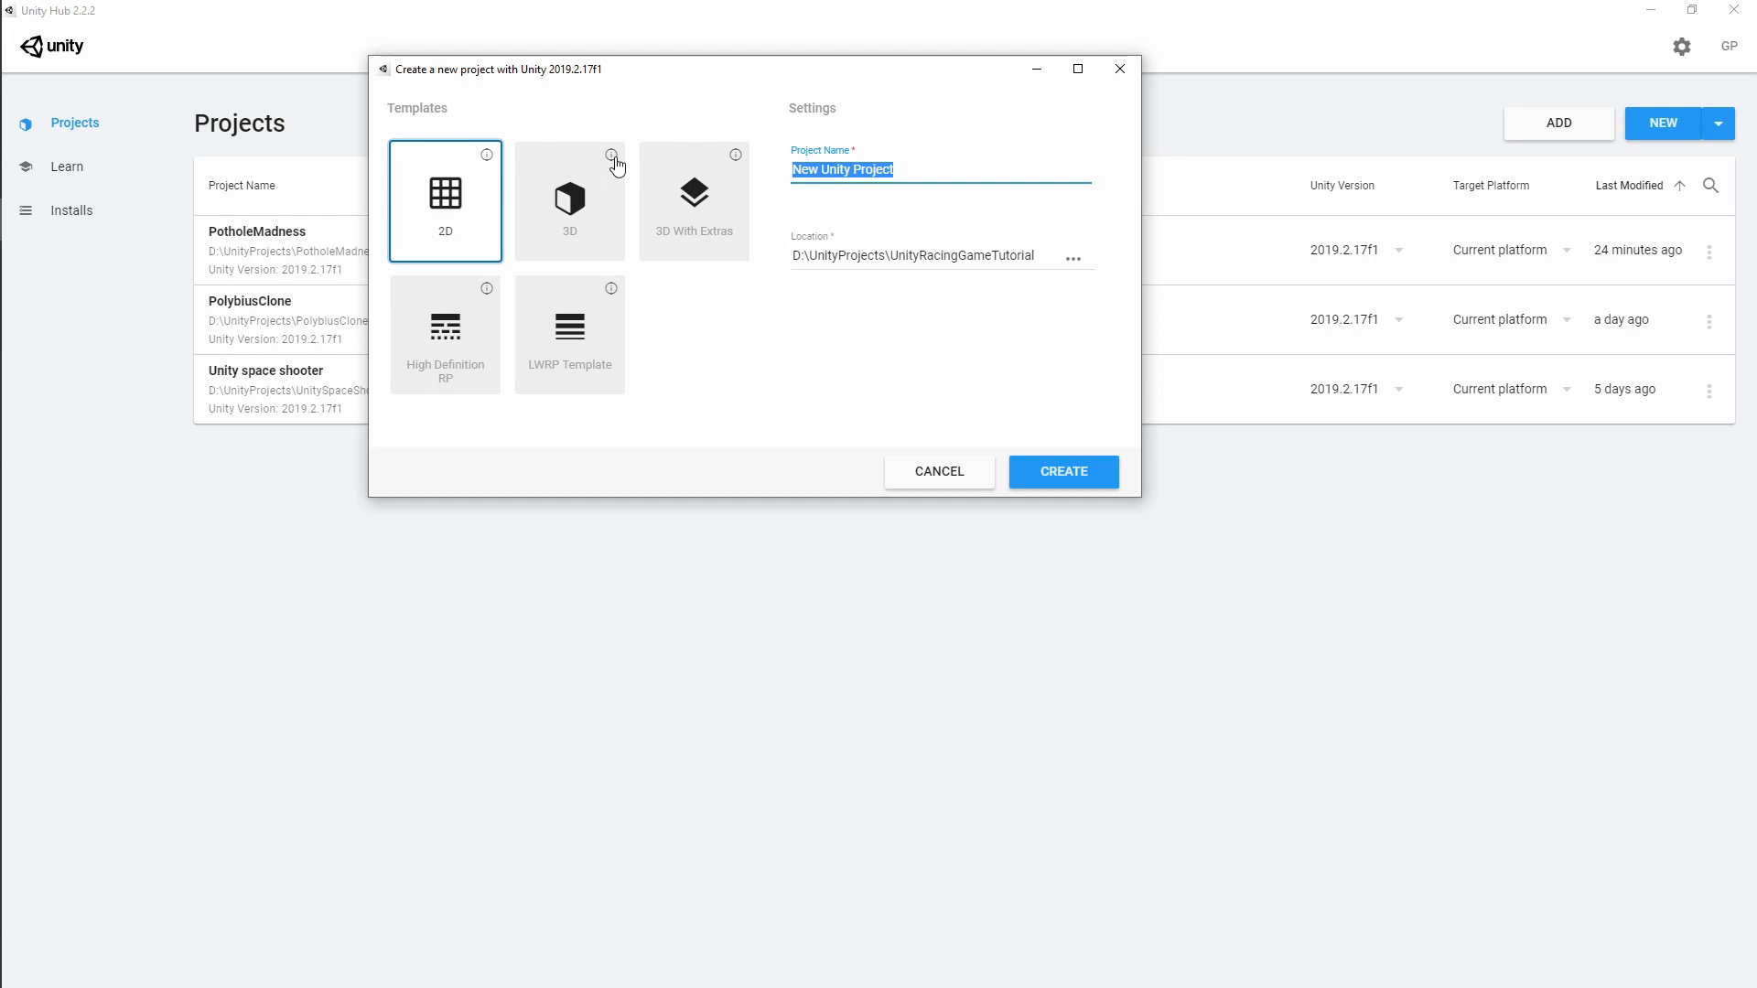
{"action": "type", "text": "Unity racing game tutoria"}
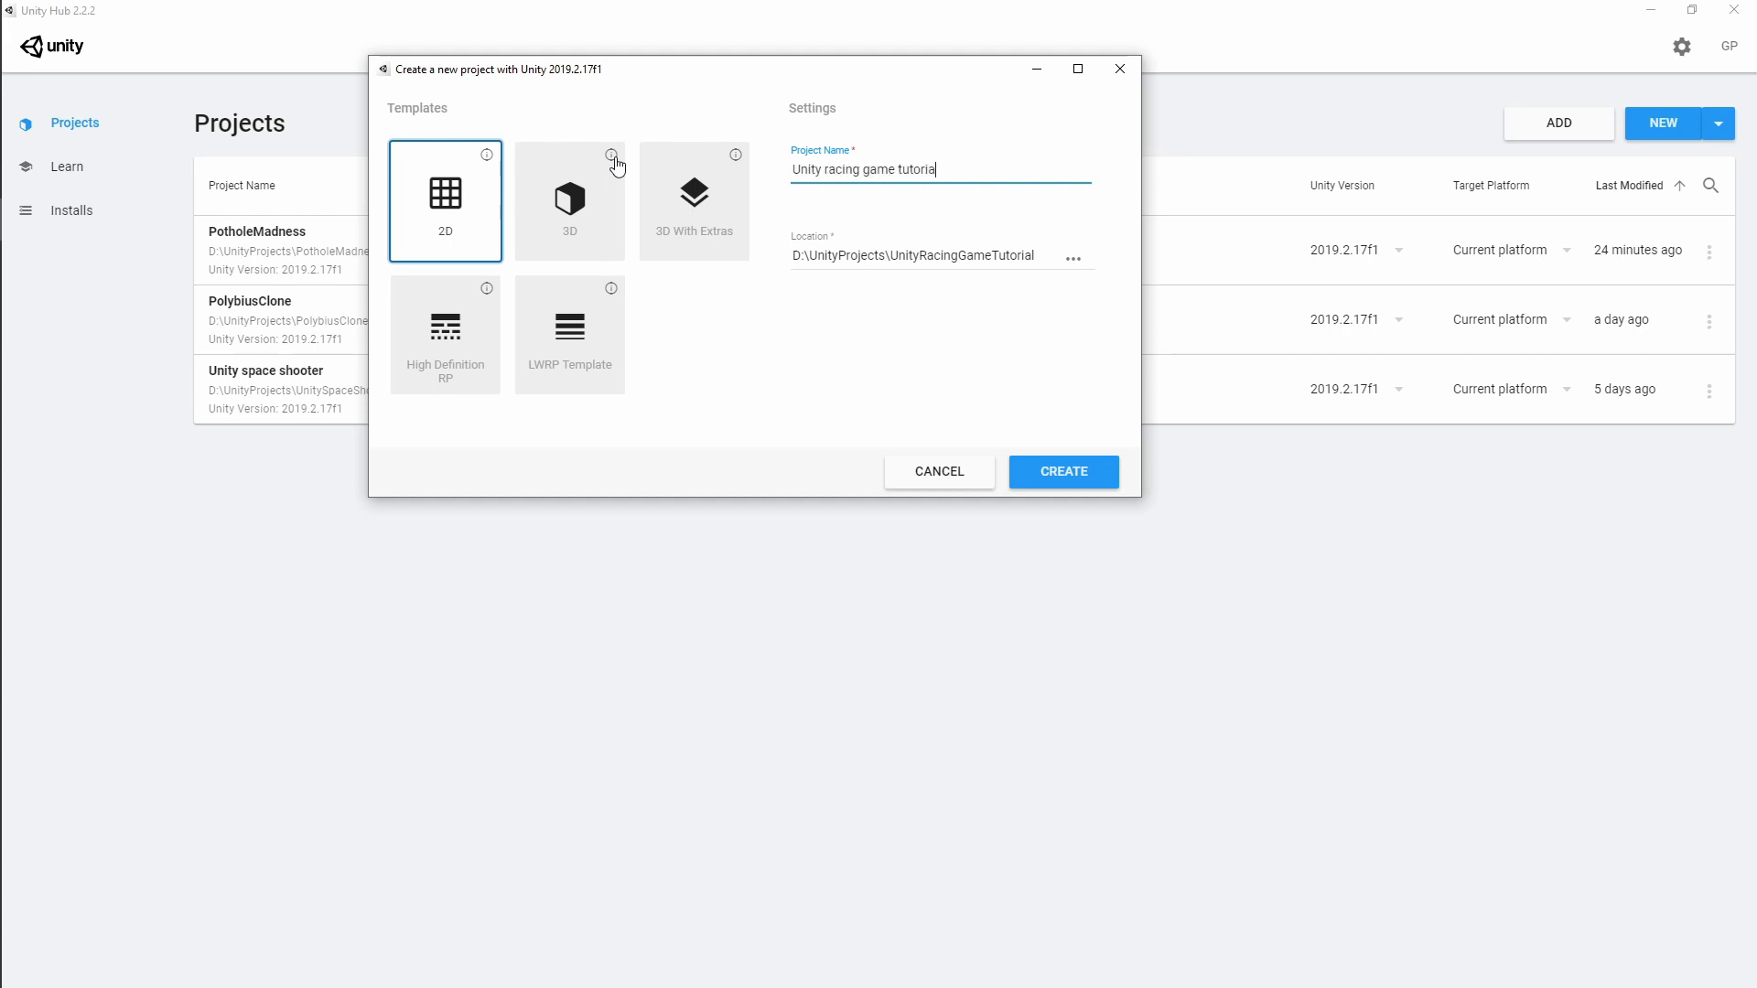
{"action": "type", "text": "l"}
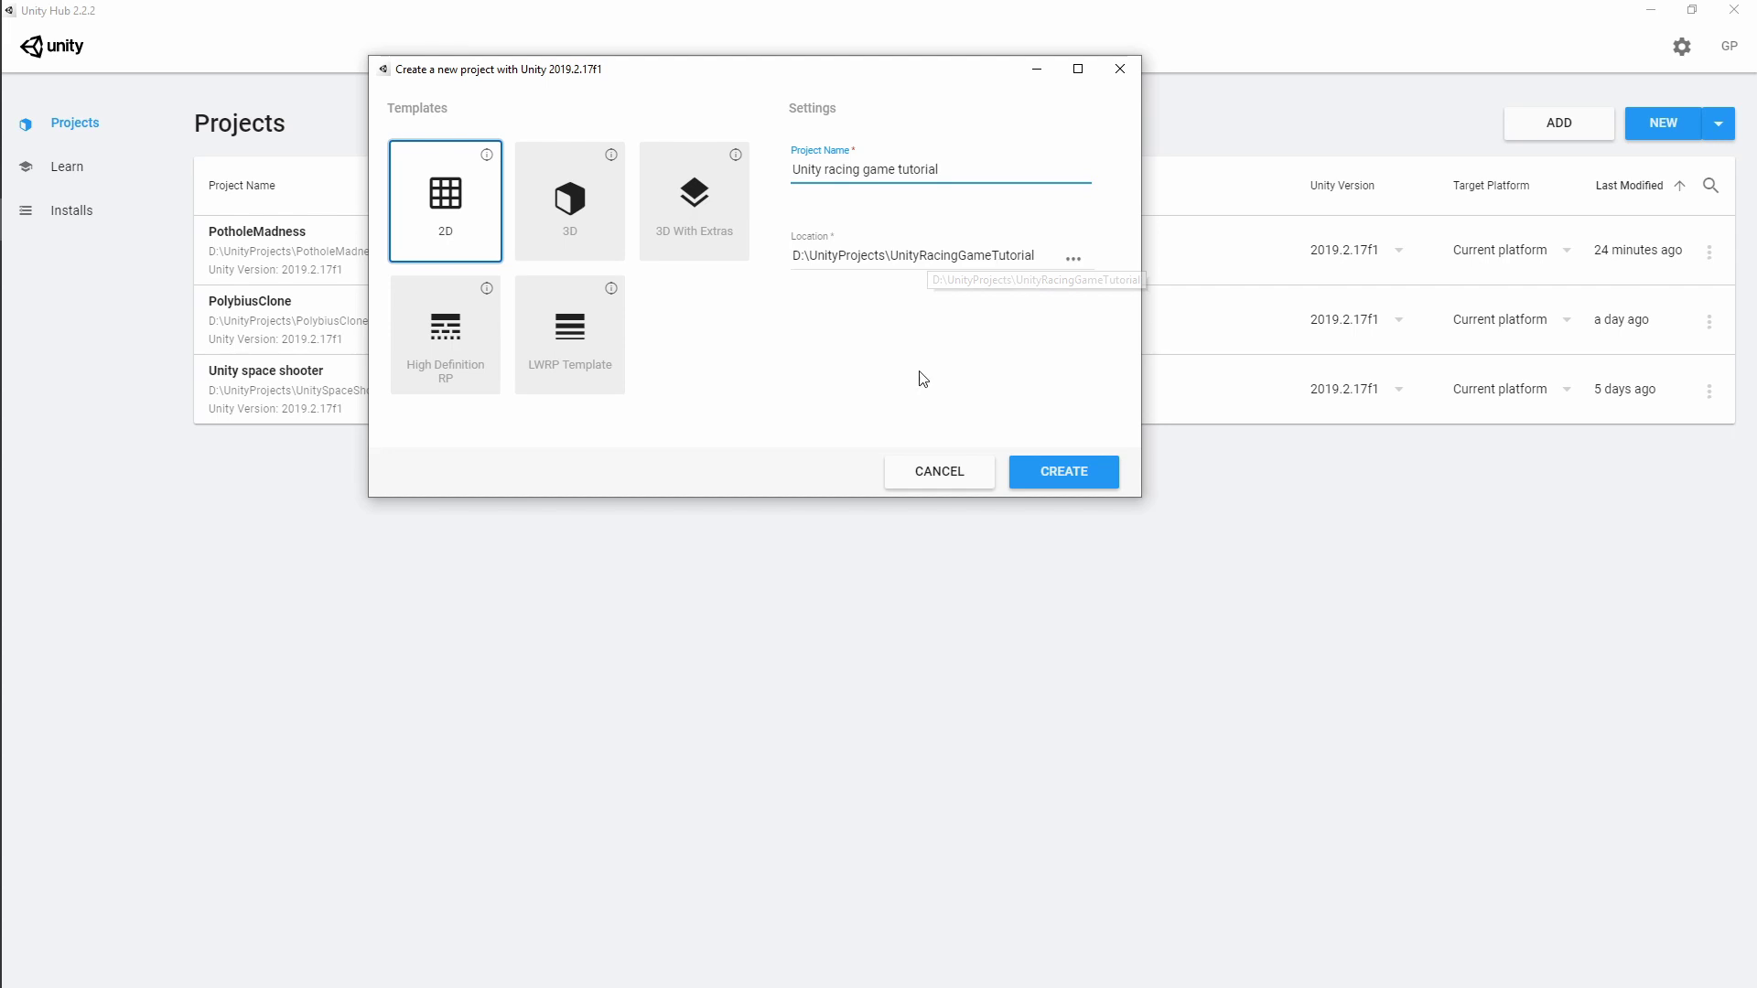
{"action": "left_click", "coordinate": [1080, 473]}
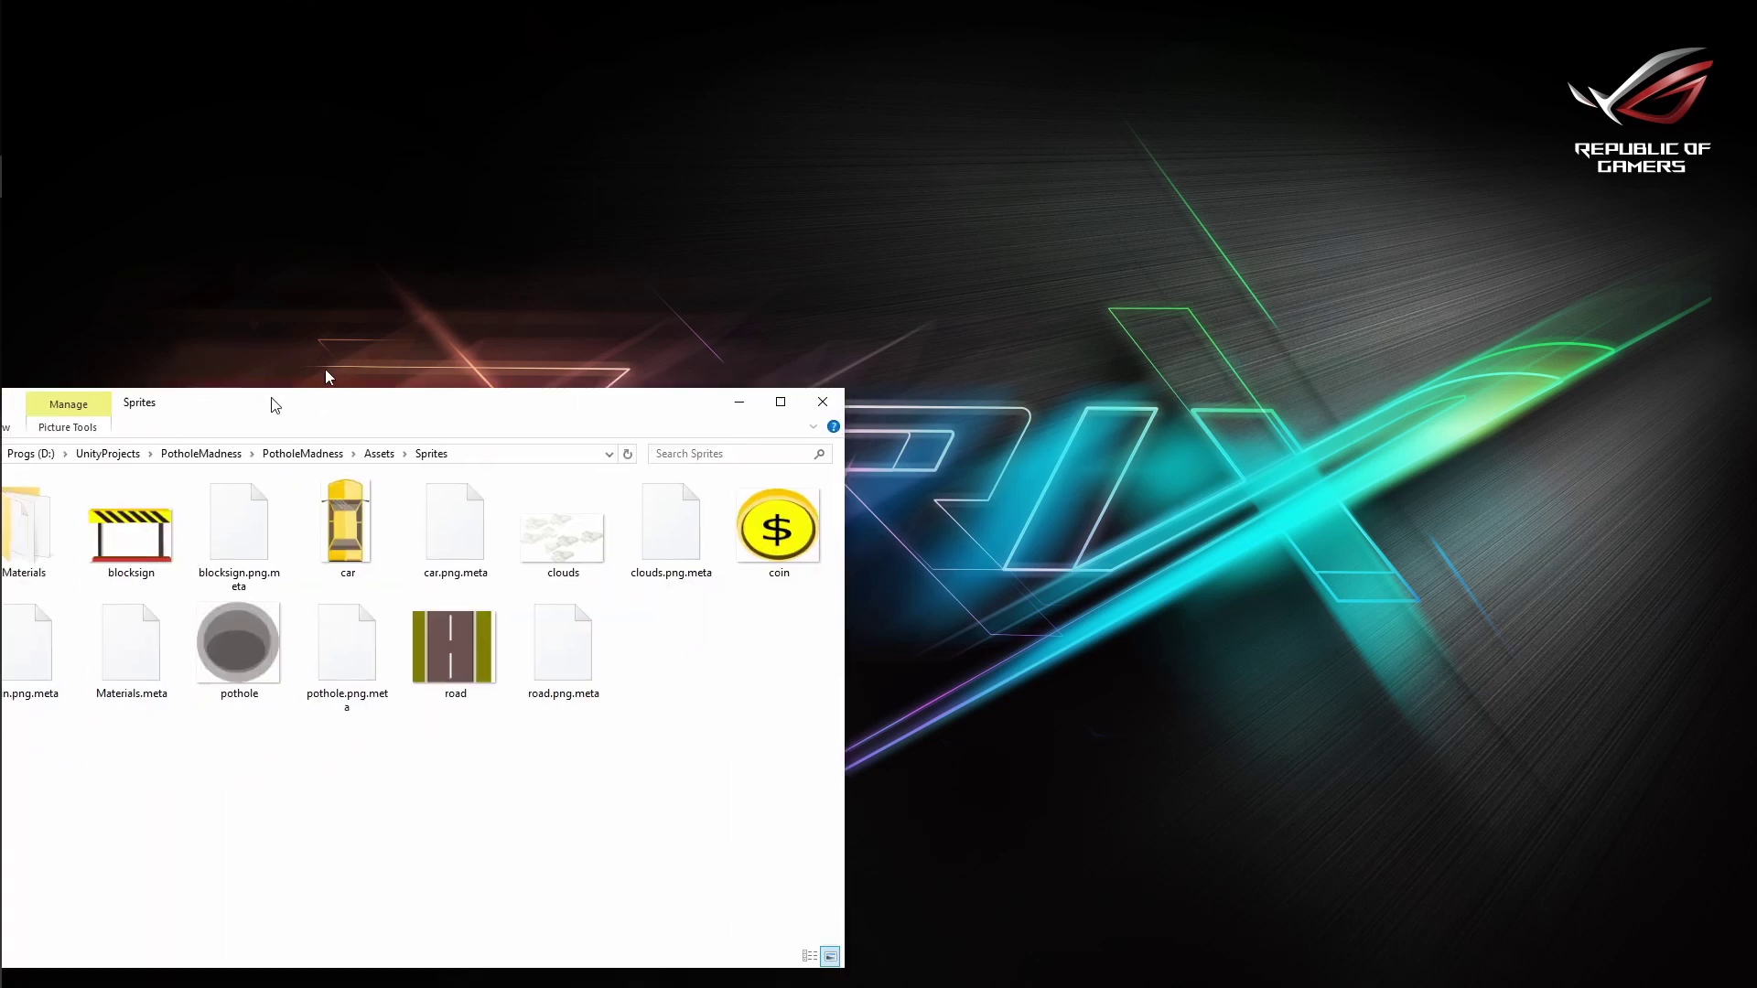
Look over the blocksign, car, clouds and coin sprites in Explorer, then return to Unity.
{"action": "left_click_drag", "start_coordinate": [325, 369], "coordinate": [659, 98]}
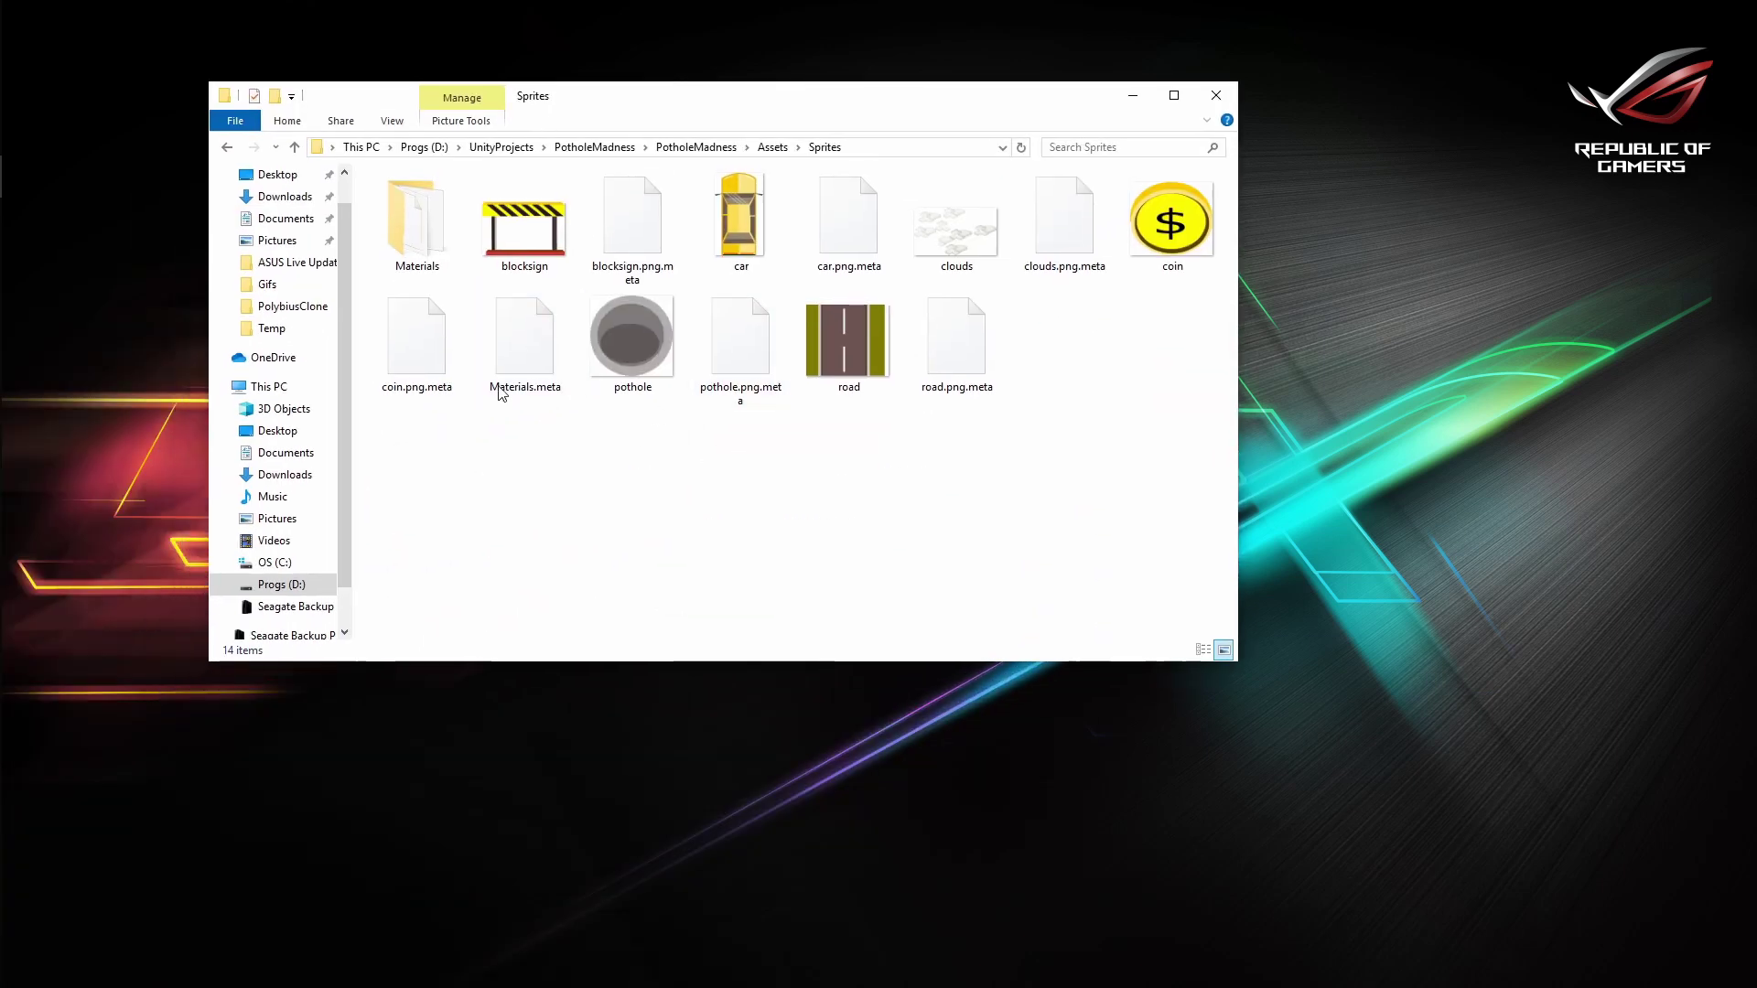
{"action": "left_click", "coordinate": [514, 218]}
{"action": "left_click", "coordinate": [737, 224]}
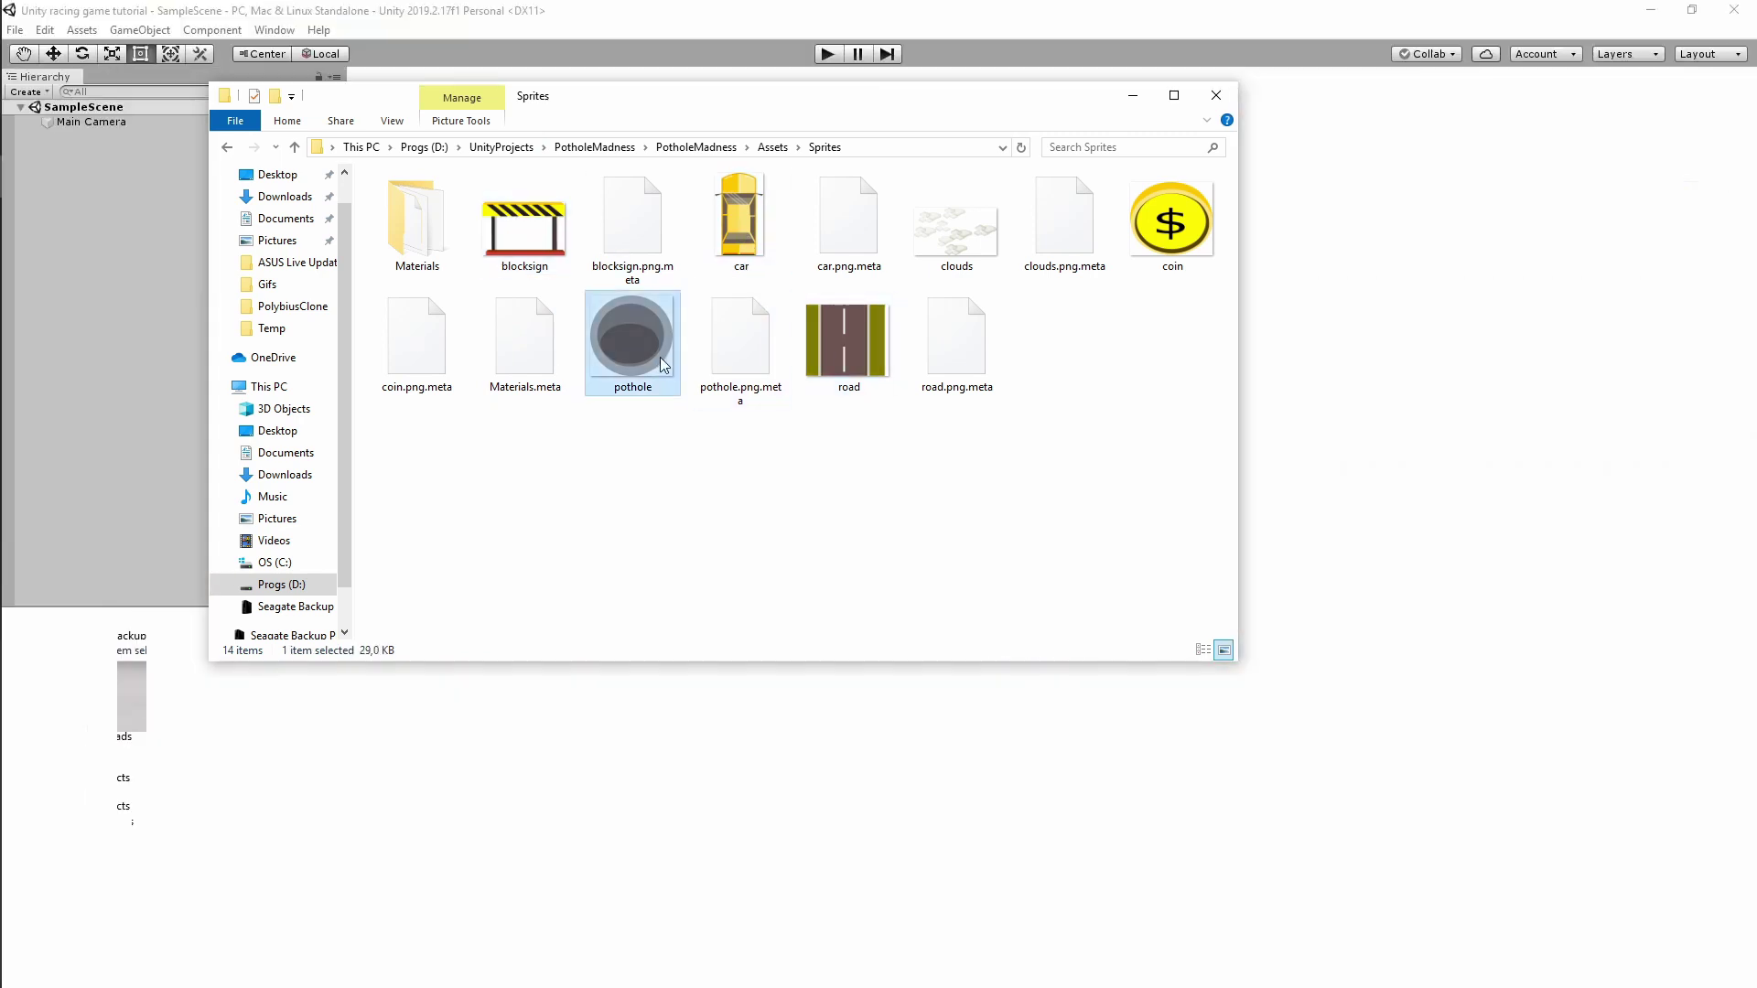
{"action": "left_click", "coordinate": [956, 219]}
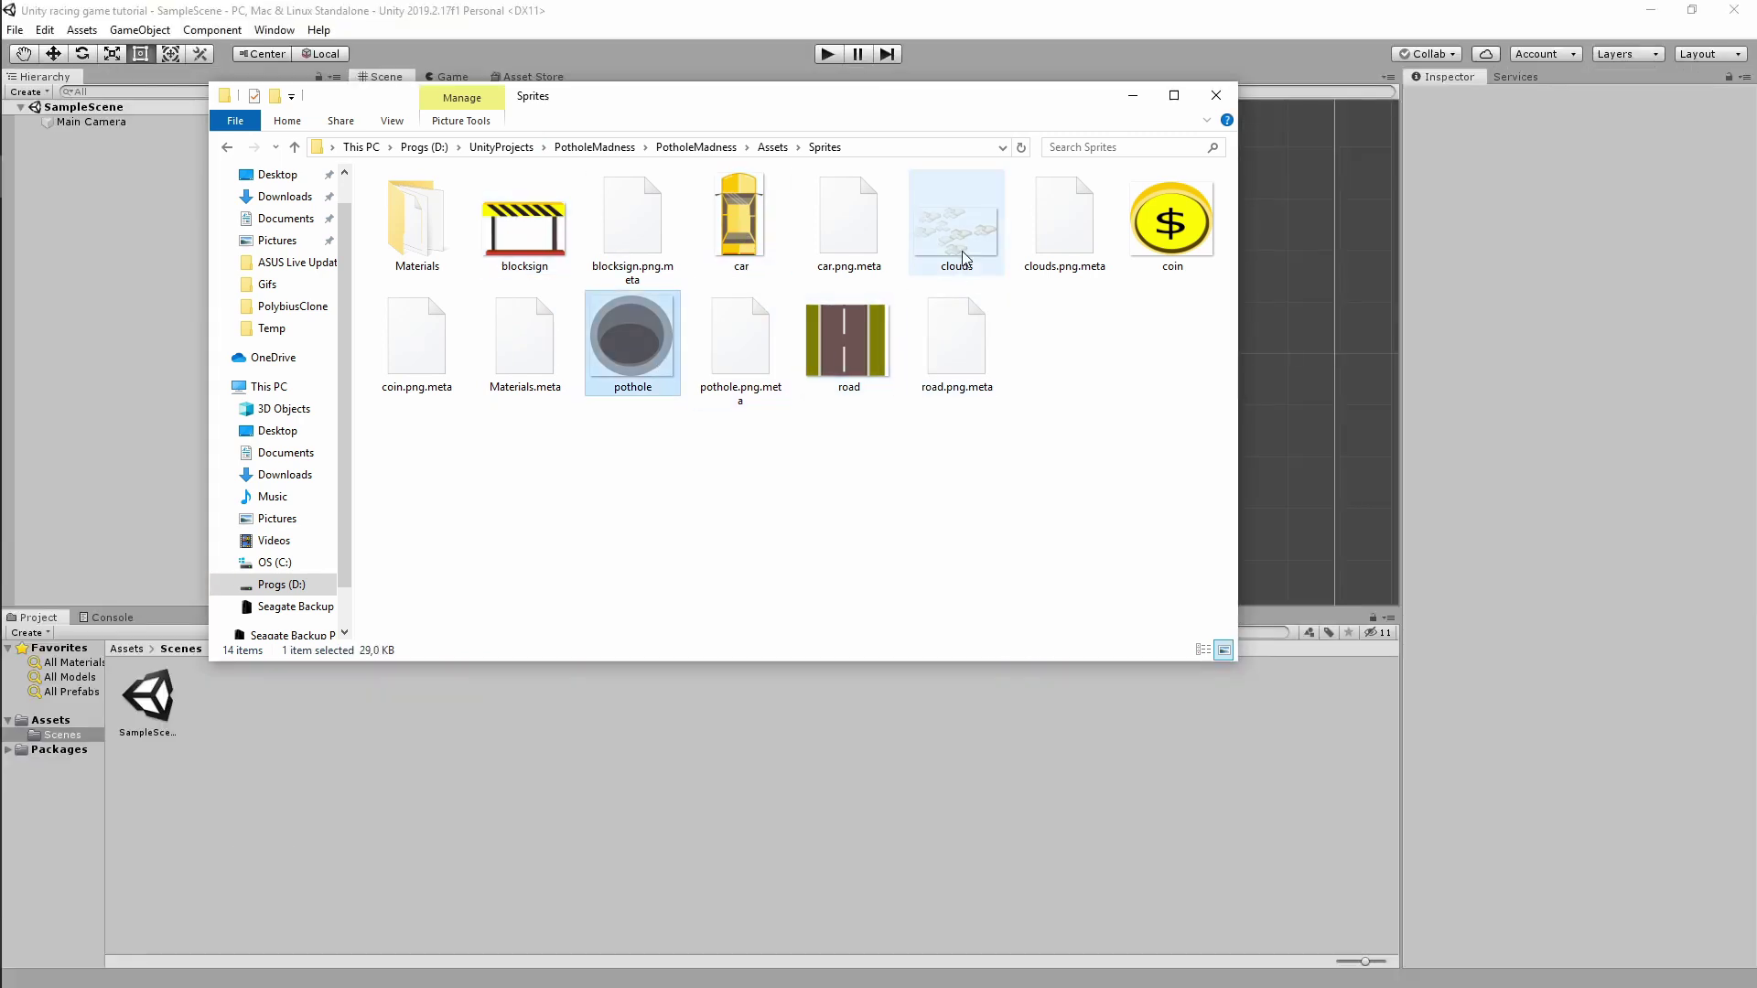
{"action": "left_click", "coordinate": [1155, 245]}
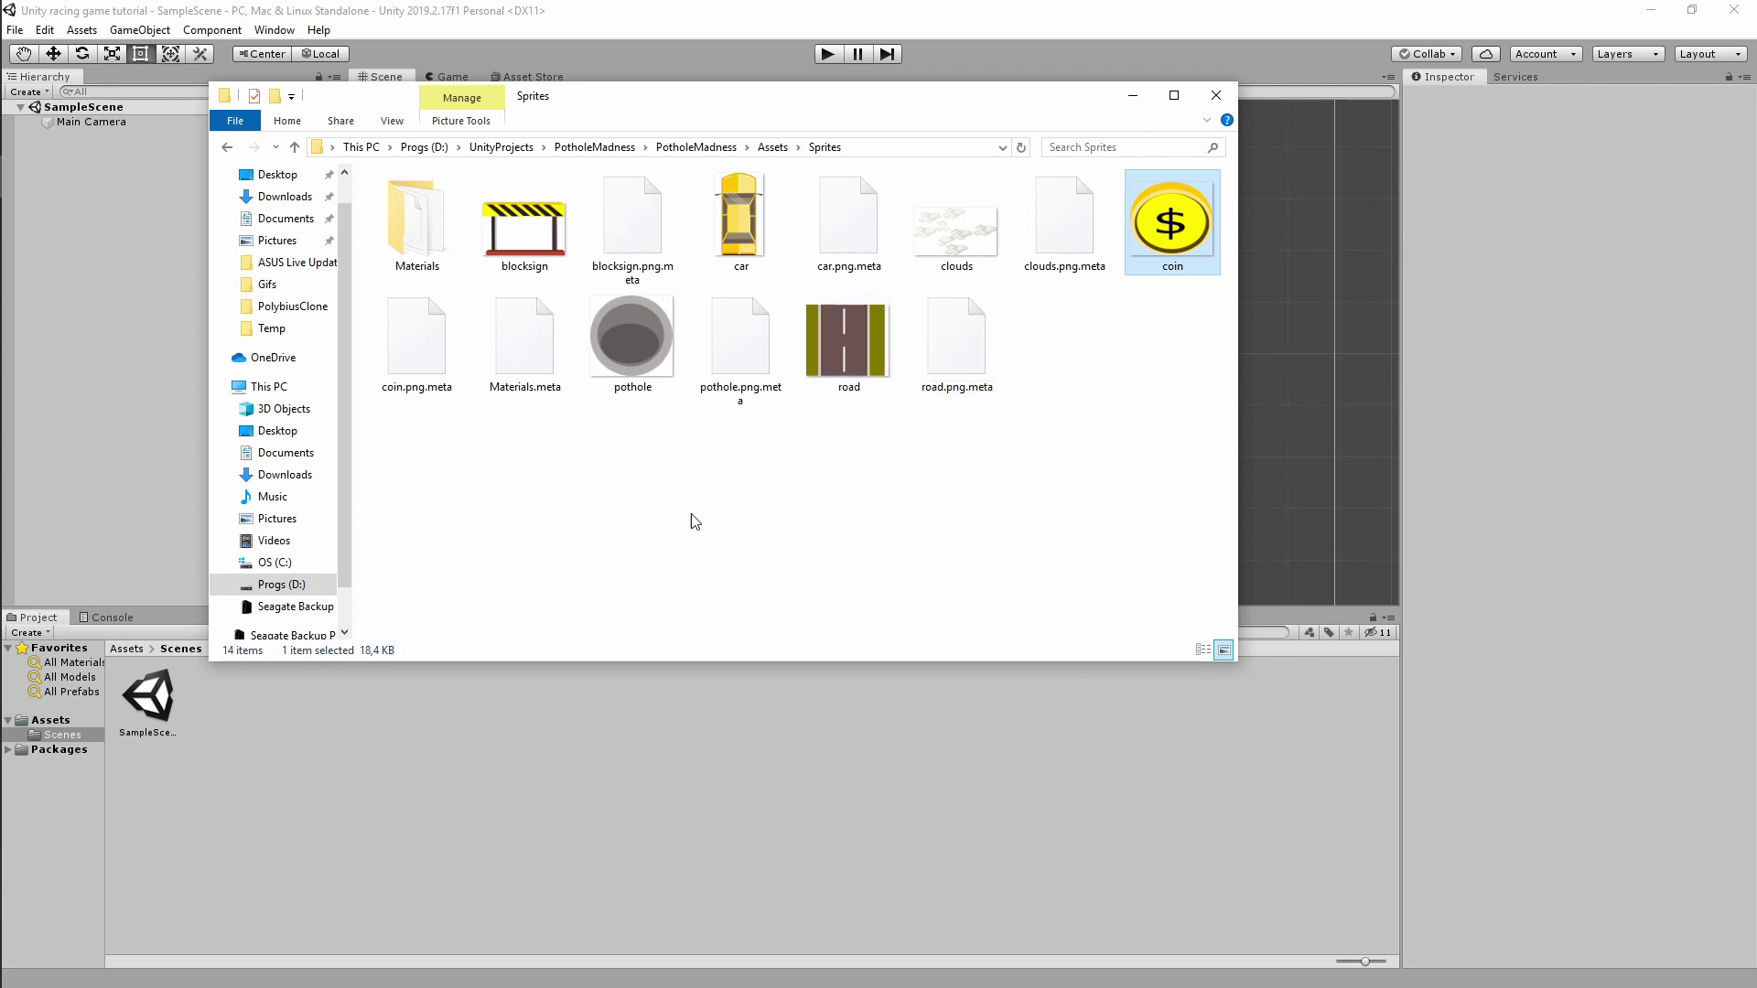
{"action": "left_click", "coordinate": [421, 819]}
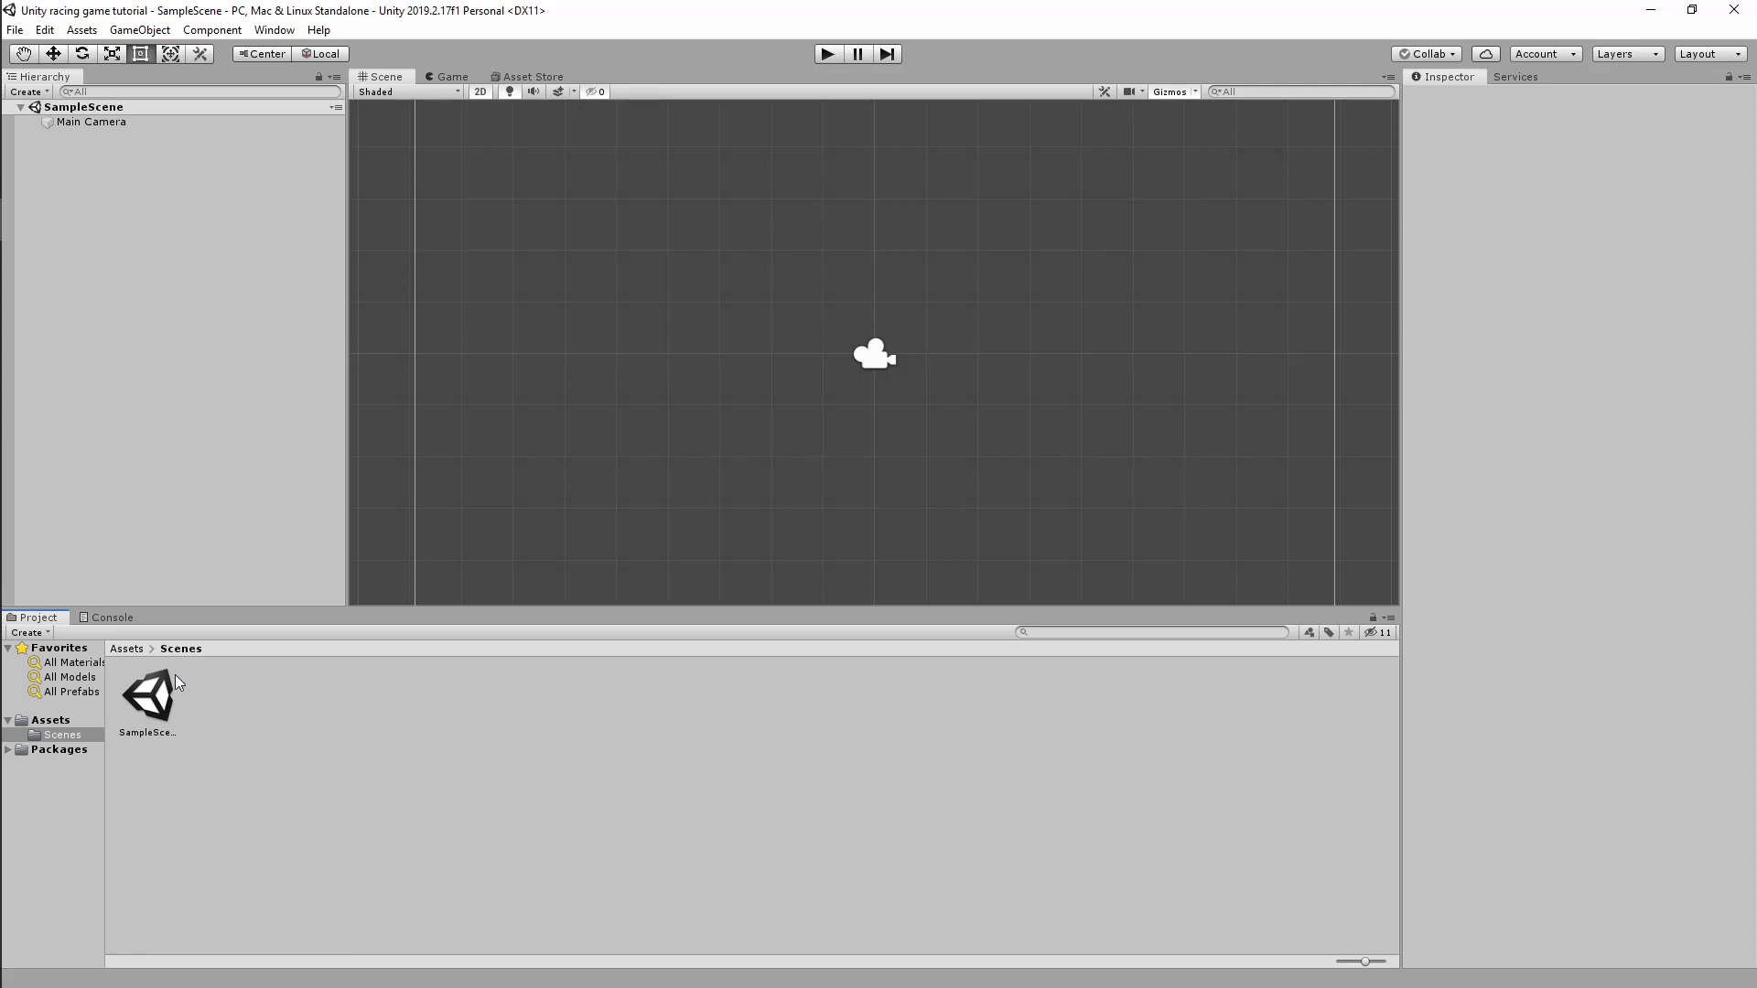
Create a folder named Sprites under Assets and open it.
{"action": "left_click", "coordinate": [135, 650]}
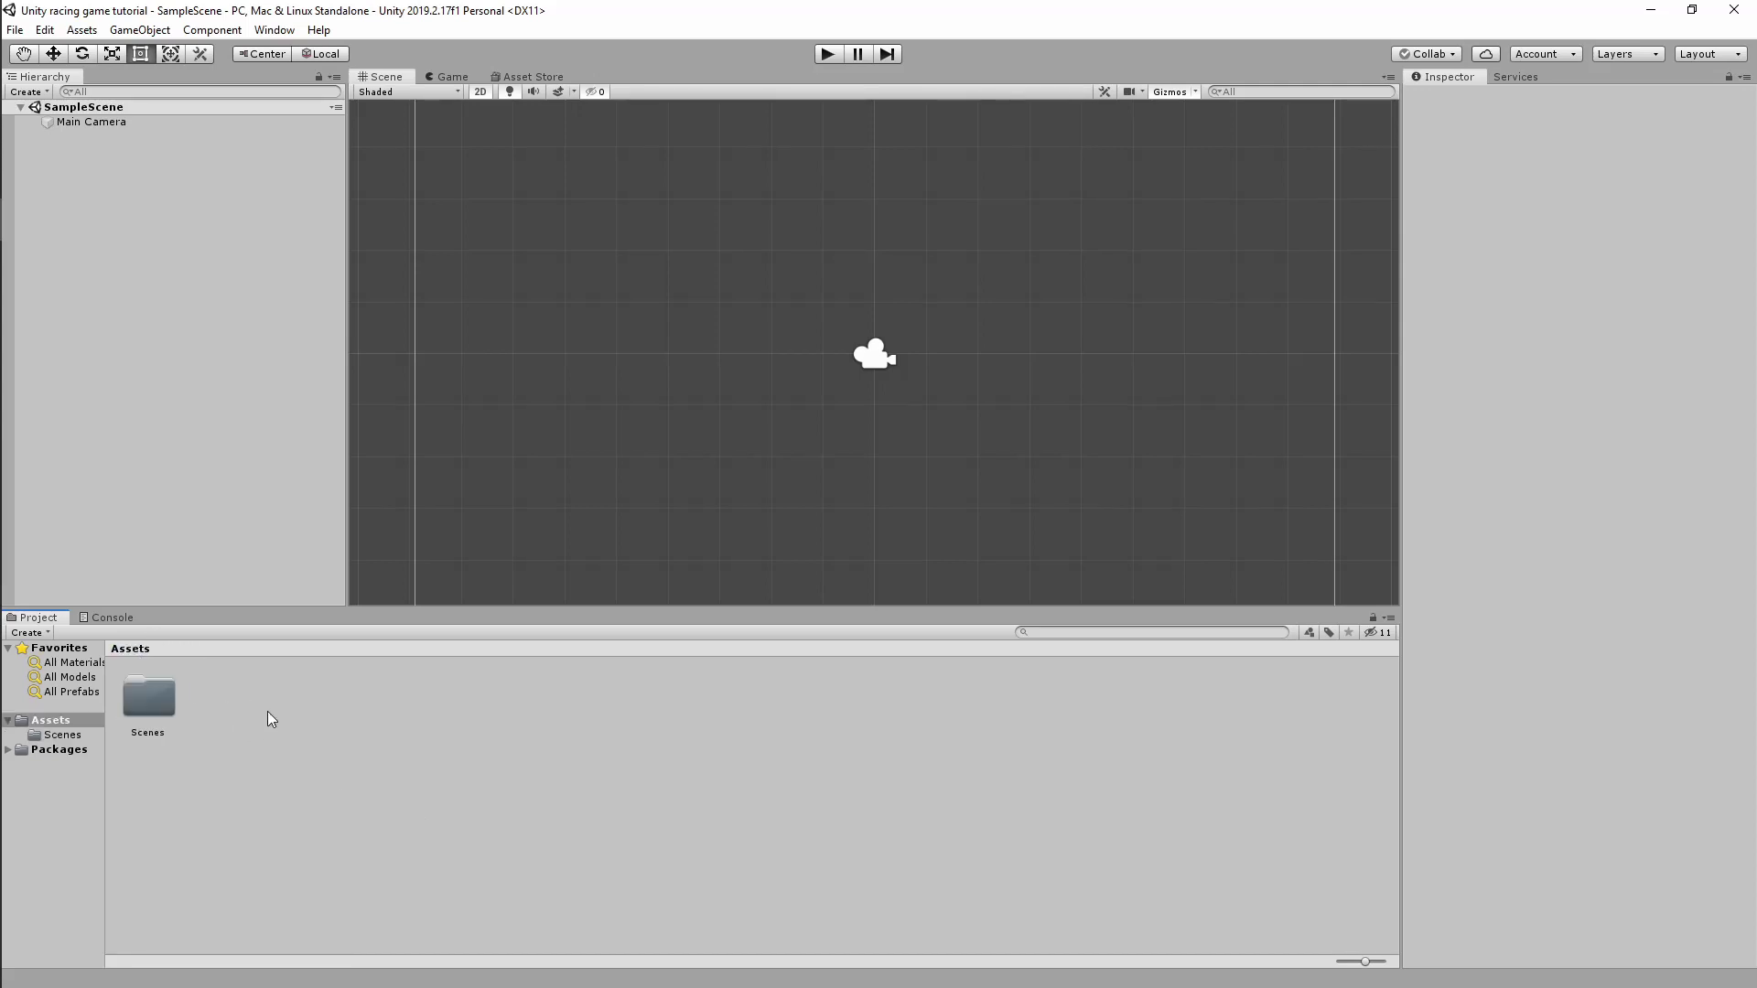
{"action": "right_click", "coordinate": [284, 675]}
{"action": "mouse_move", "coordinate": [410, 248]}
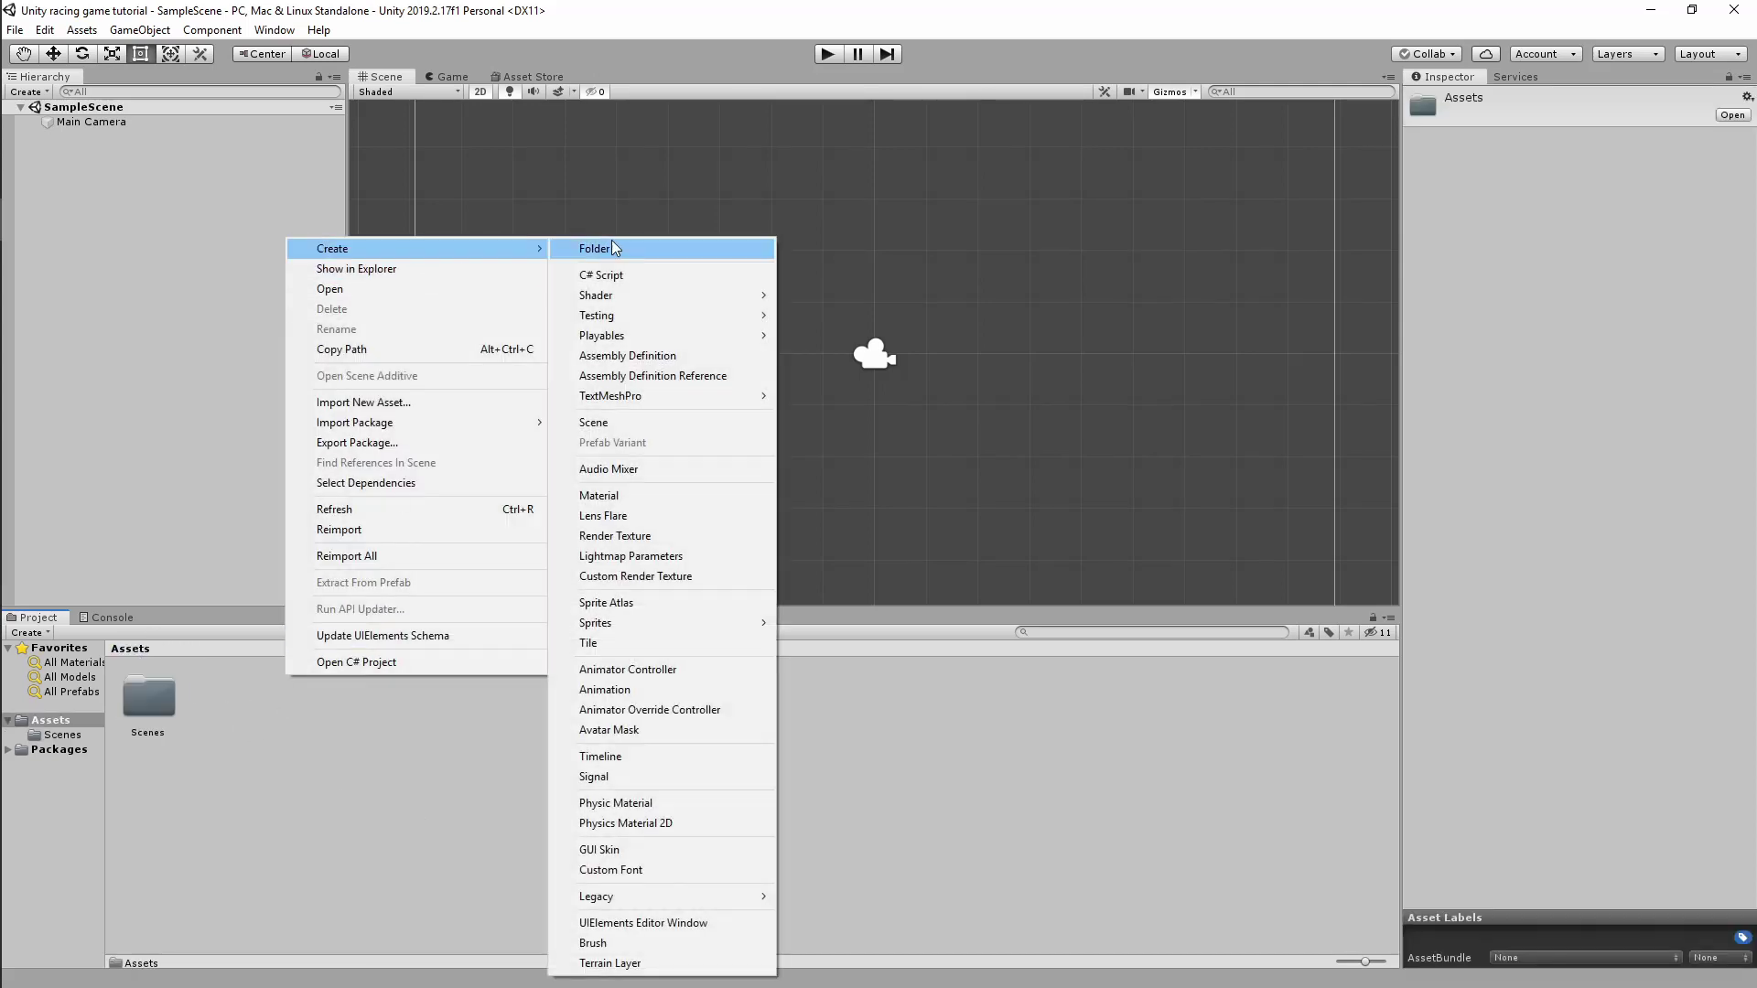
{"action": "left_click", "coordinate": [611, 243]}
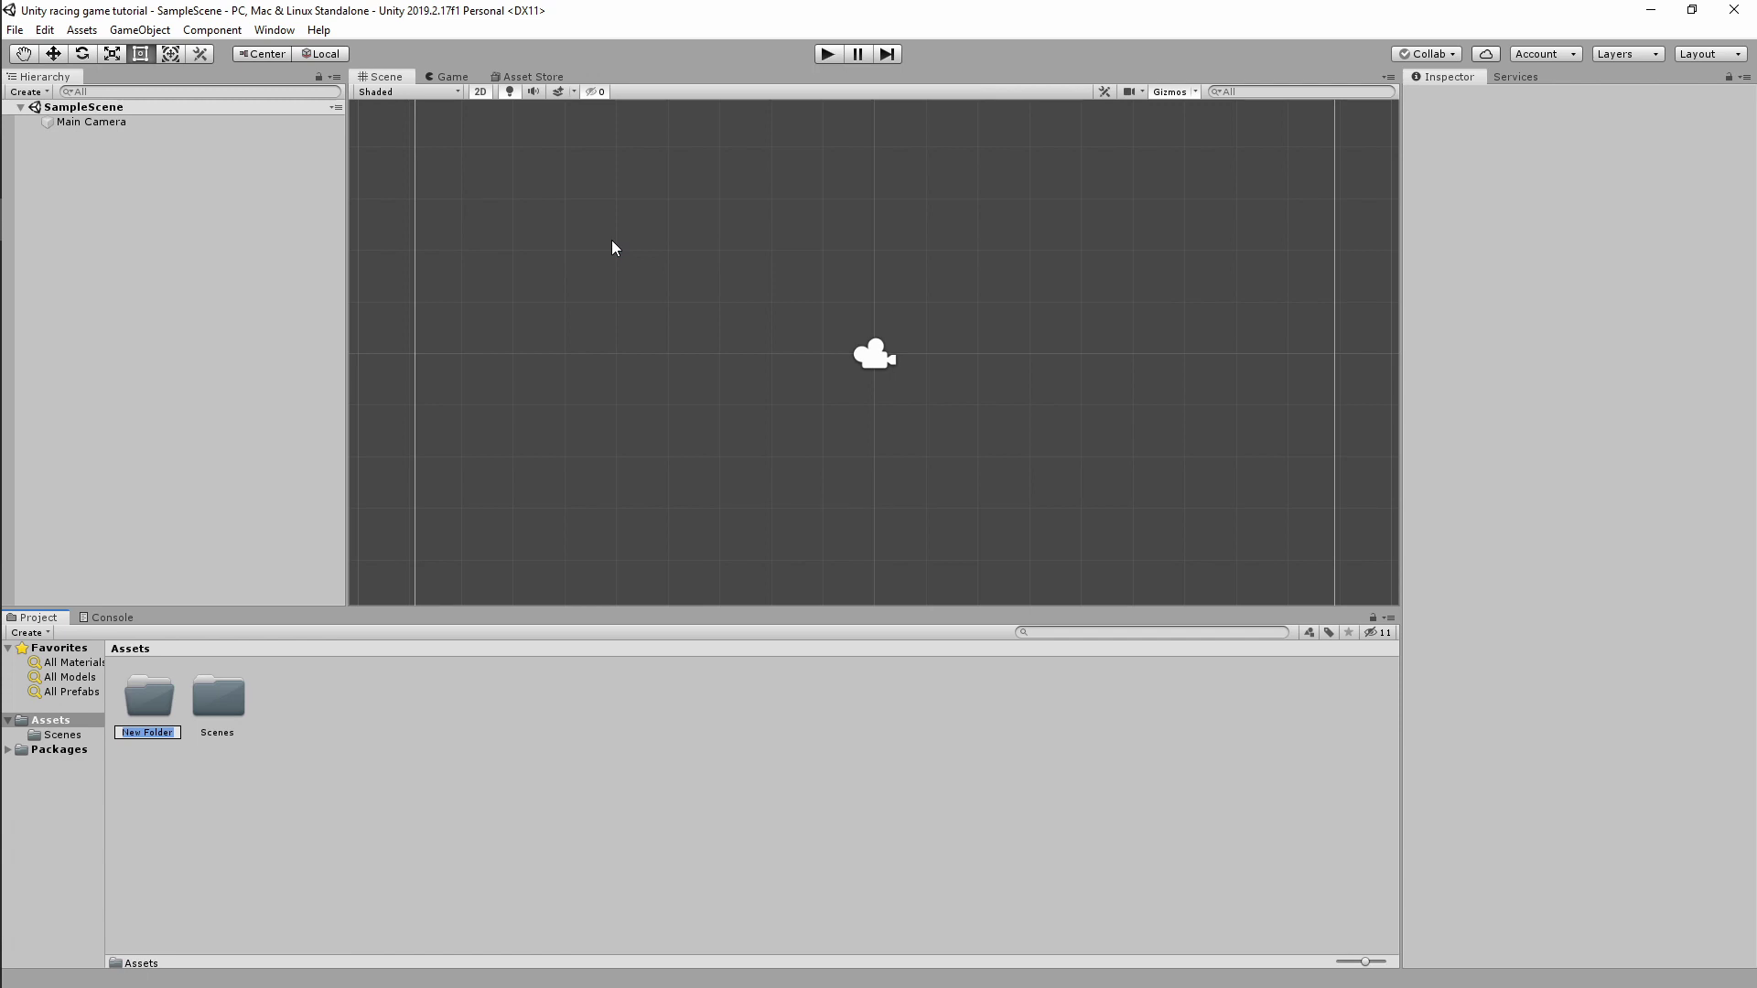
{"action": "type", "text": "Sprites"}
{"action": "key", "text": "Return"}
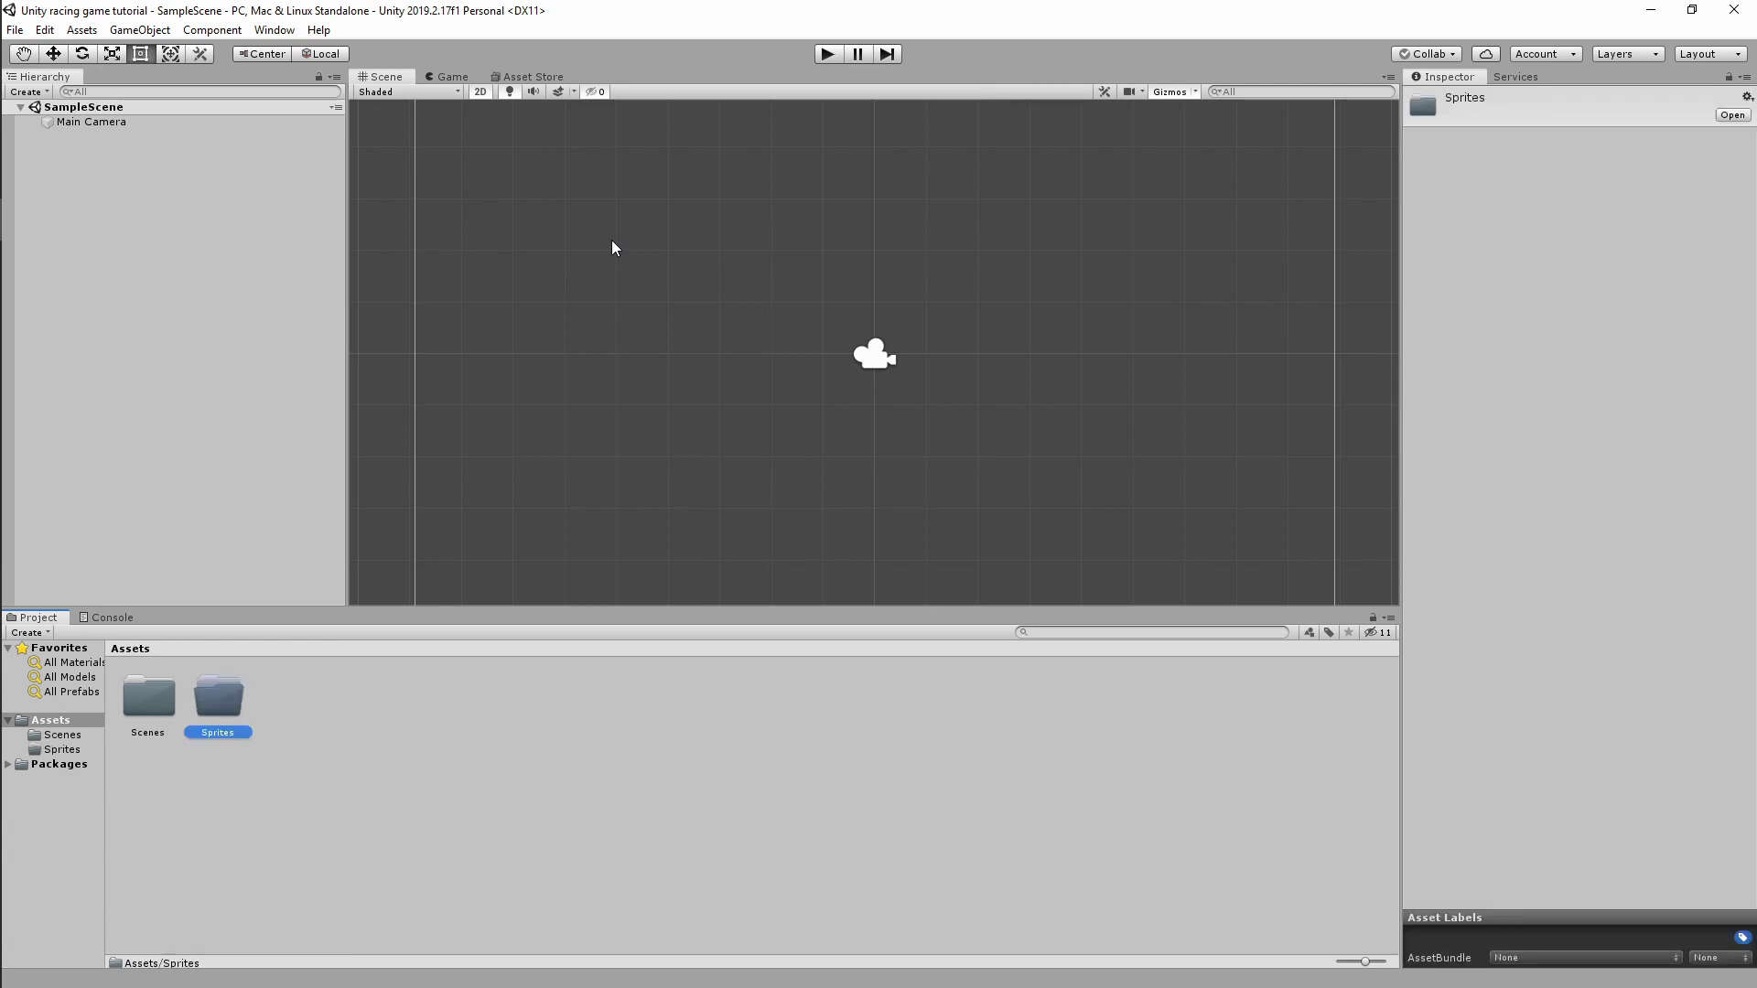
{"action": "key", "text": "Return"}
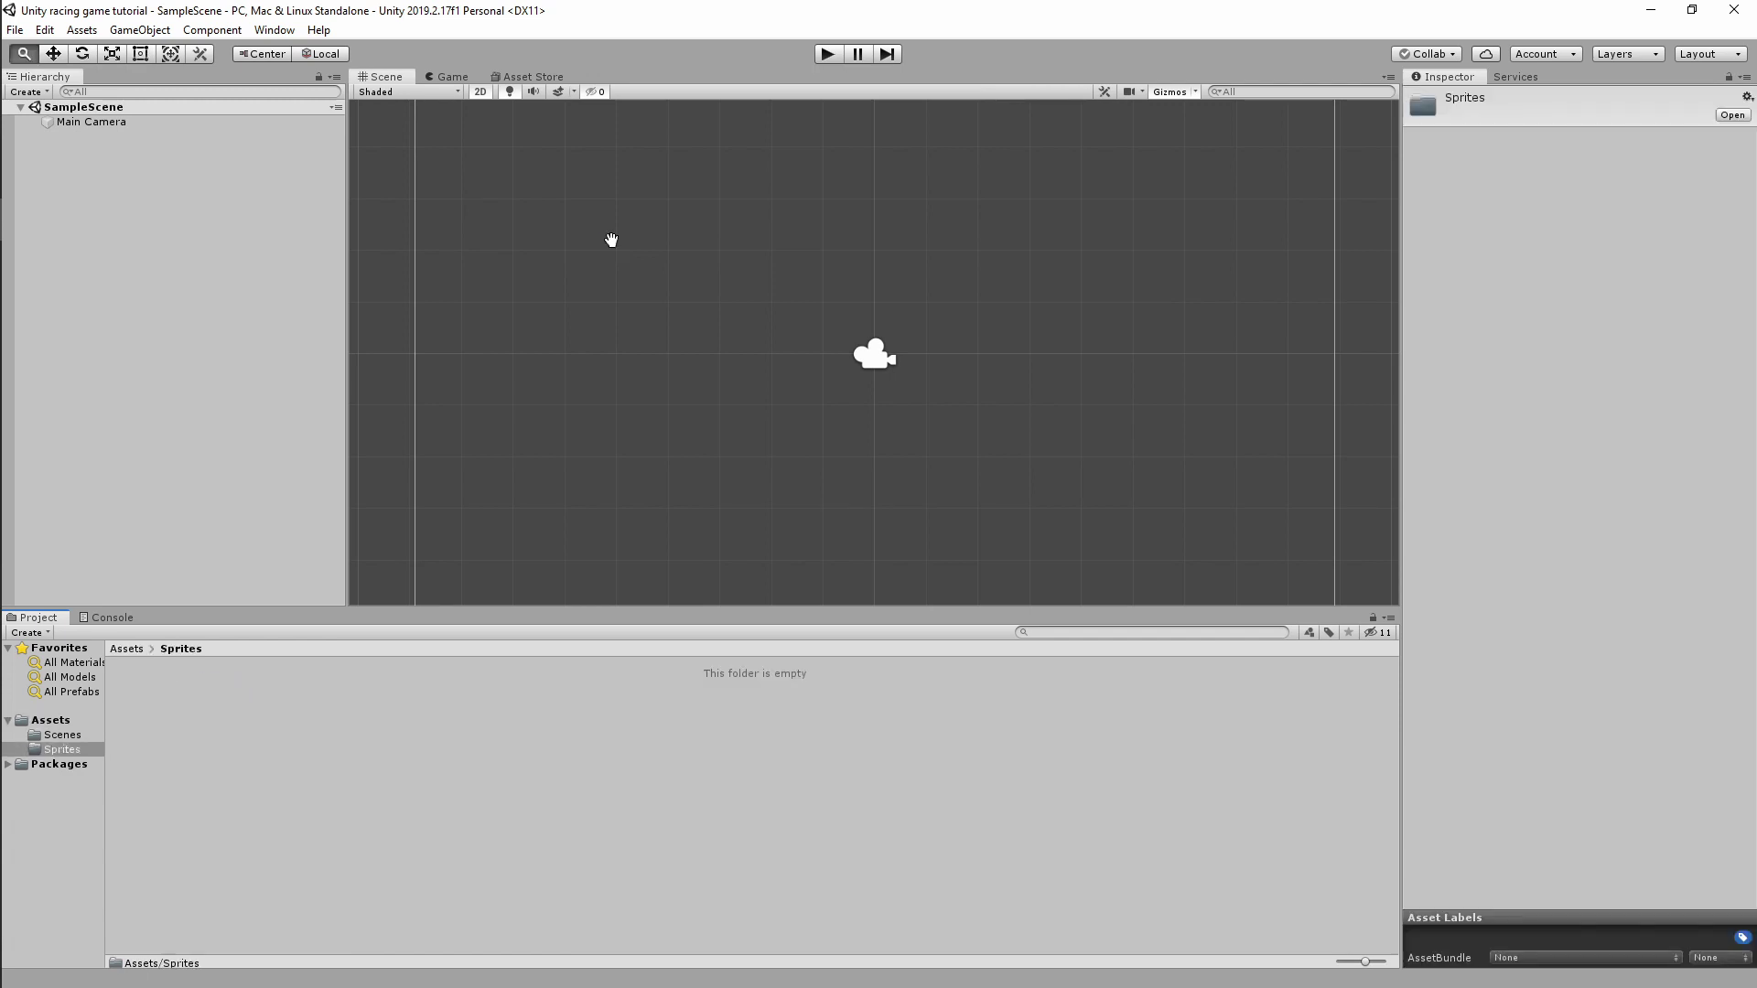
Drag the blocksign, car, road, pothole, clouds and coin PNGs from Explorer into Sprites.
{"action": "mouse_move", "coordinate": [1, 117]}
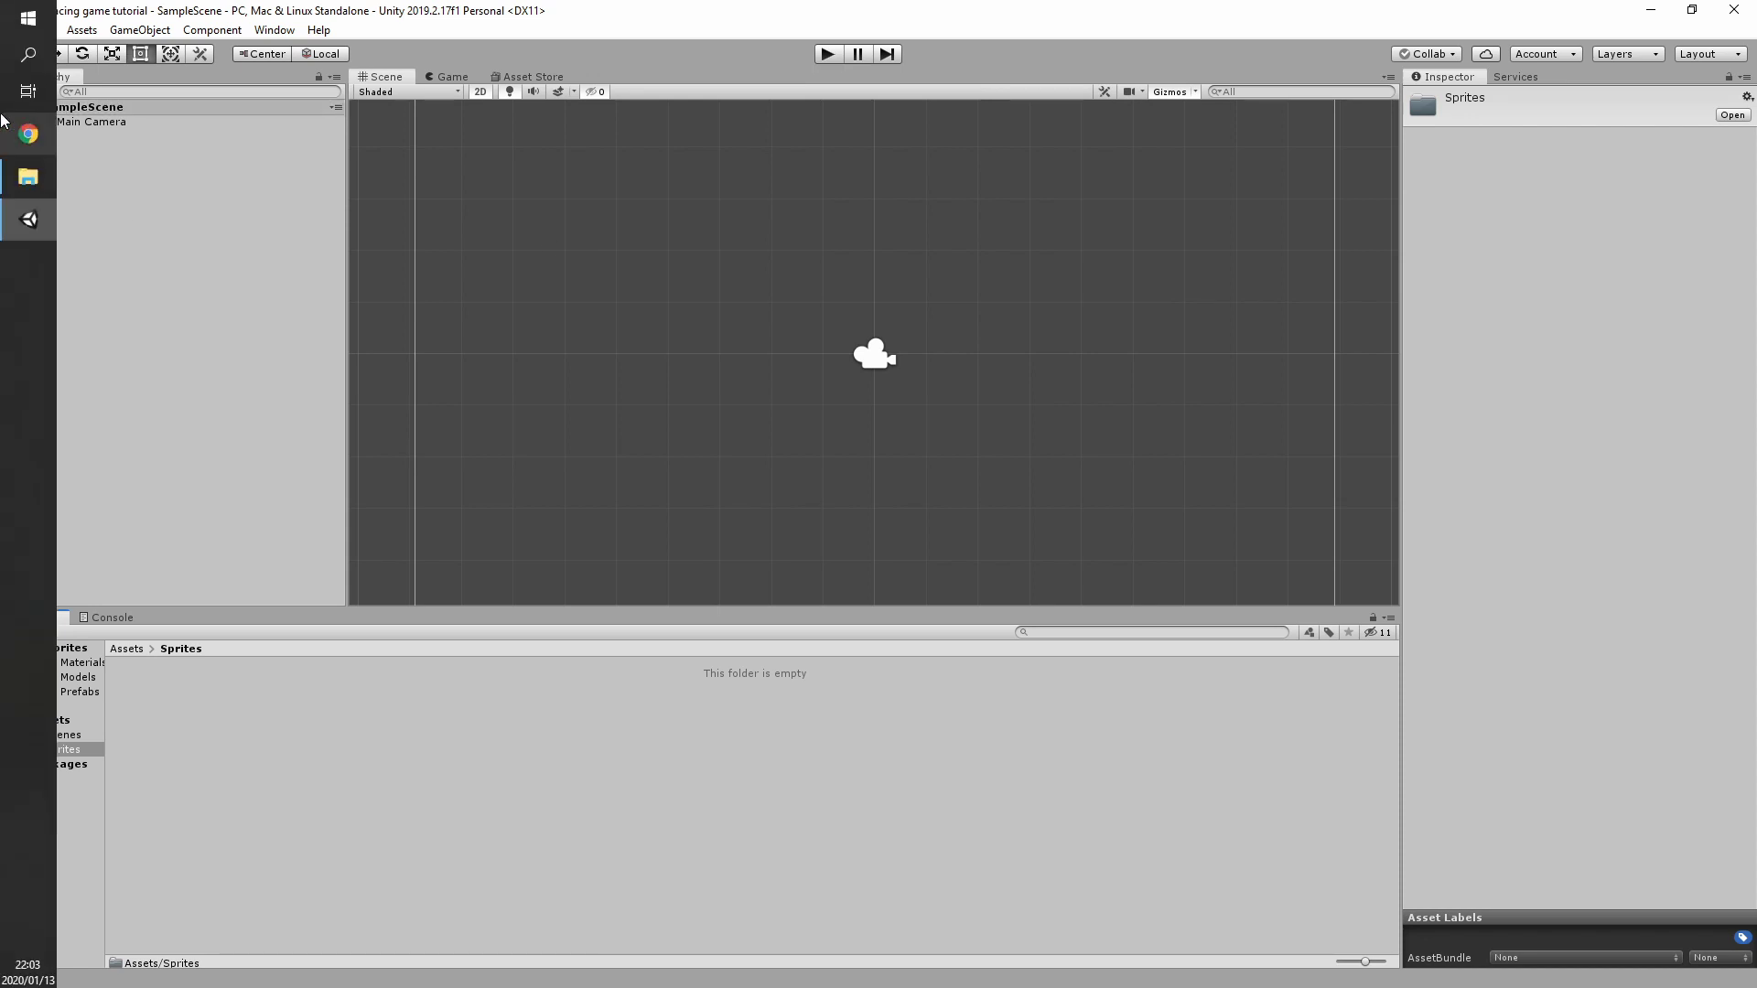
{"action": "left_click", "coordinate": [28, 178]}
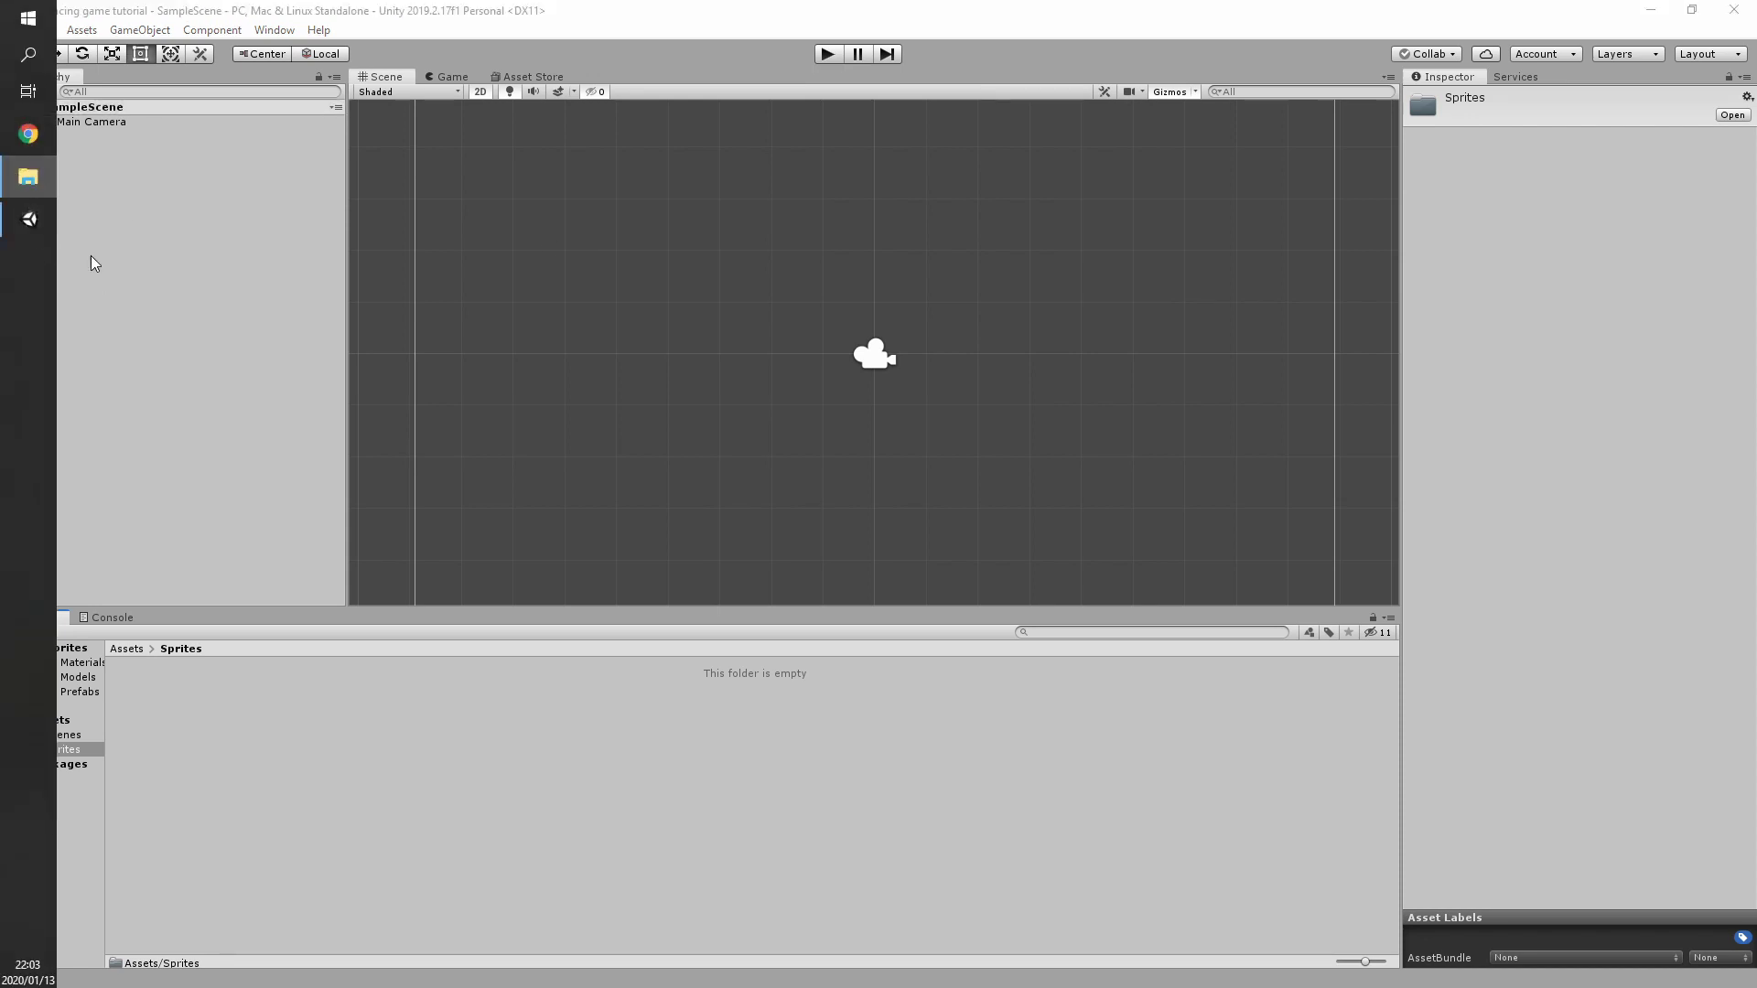
{"action": "left_click", "coordinate": [29, 219]}
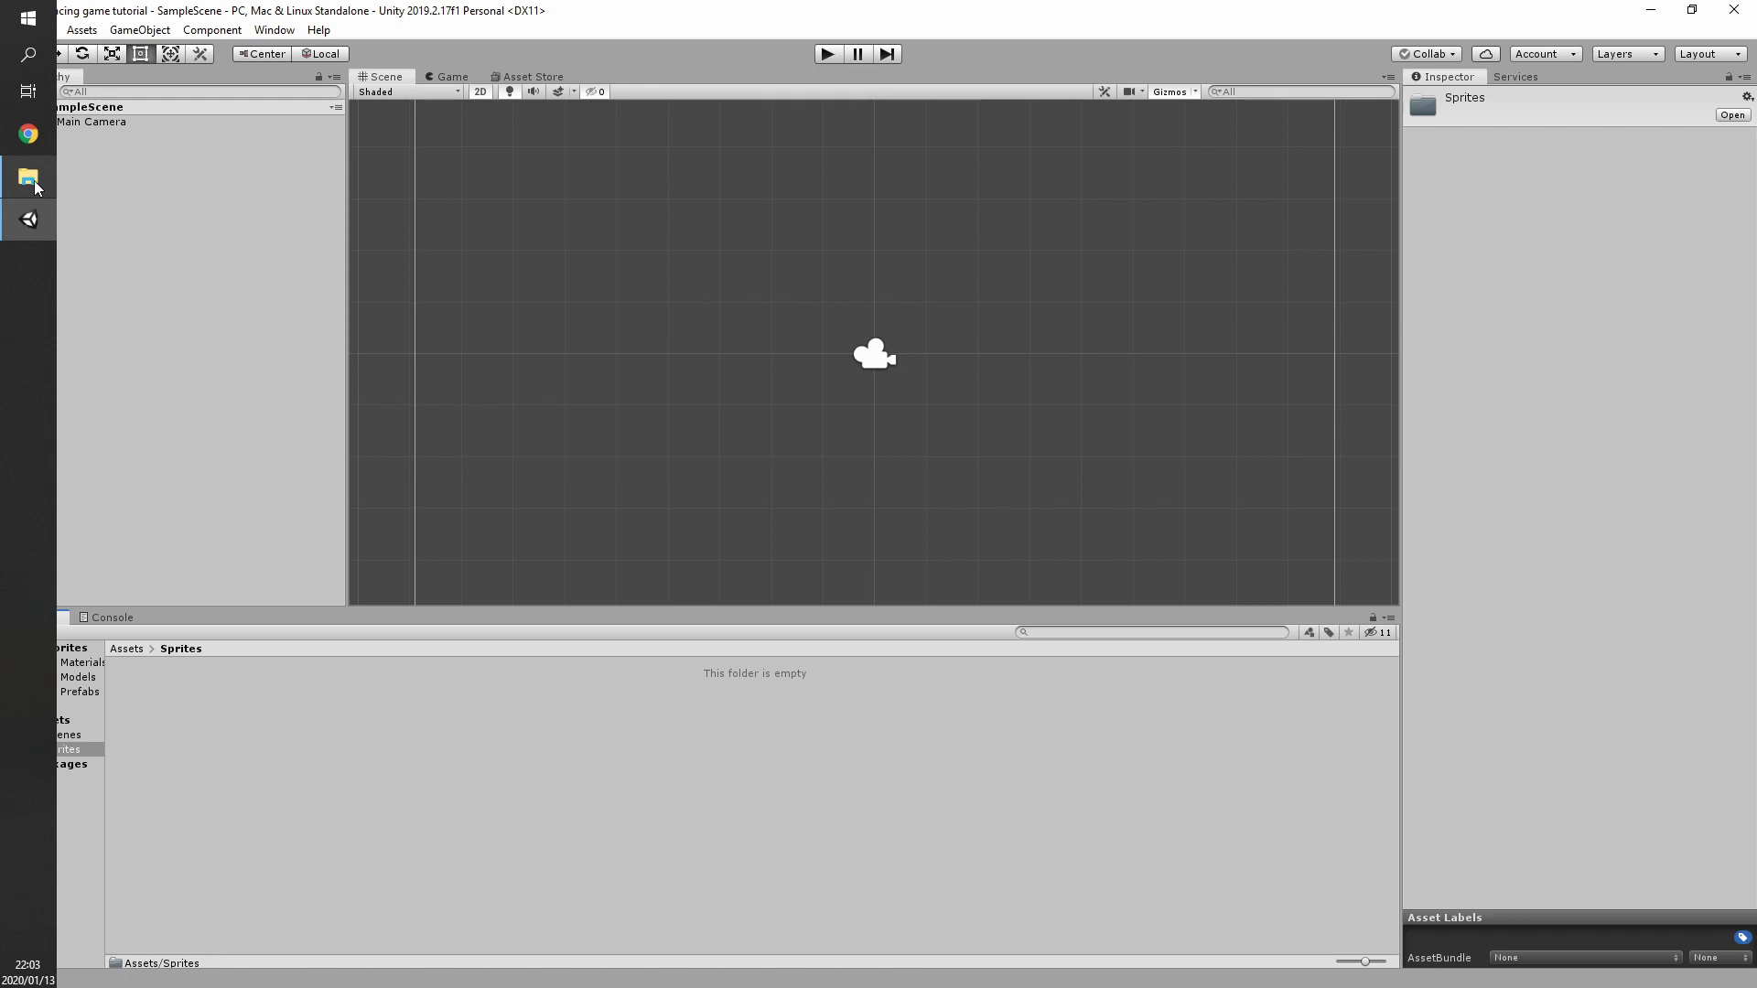
{"action": "key", "text": "alt+Tab"}
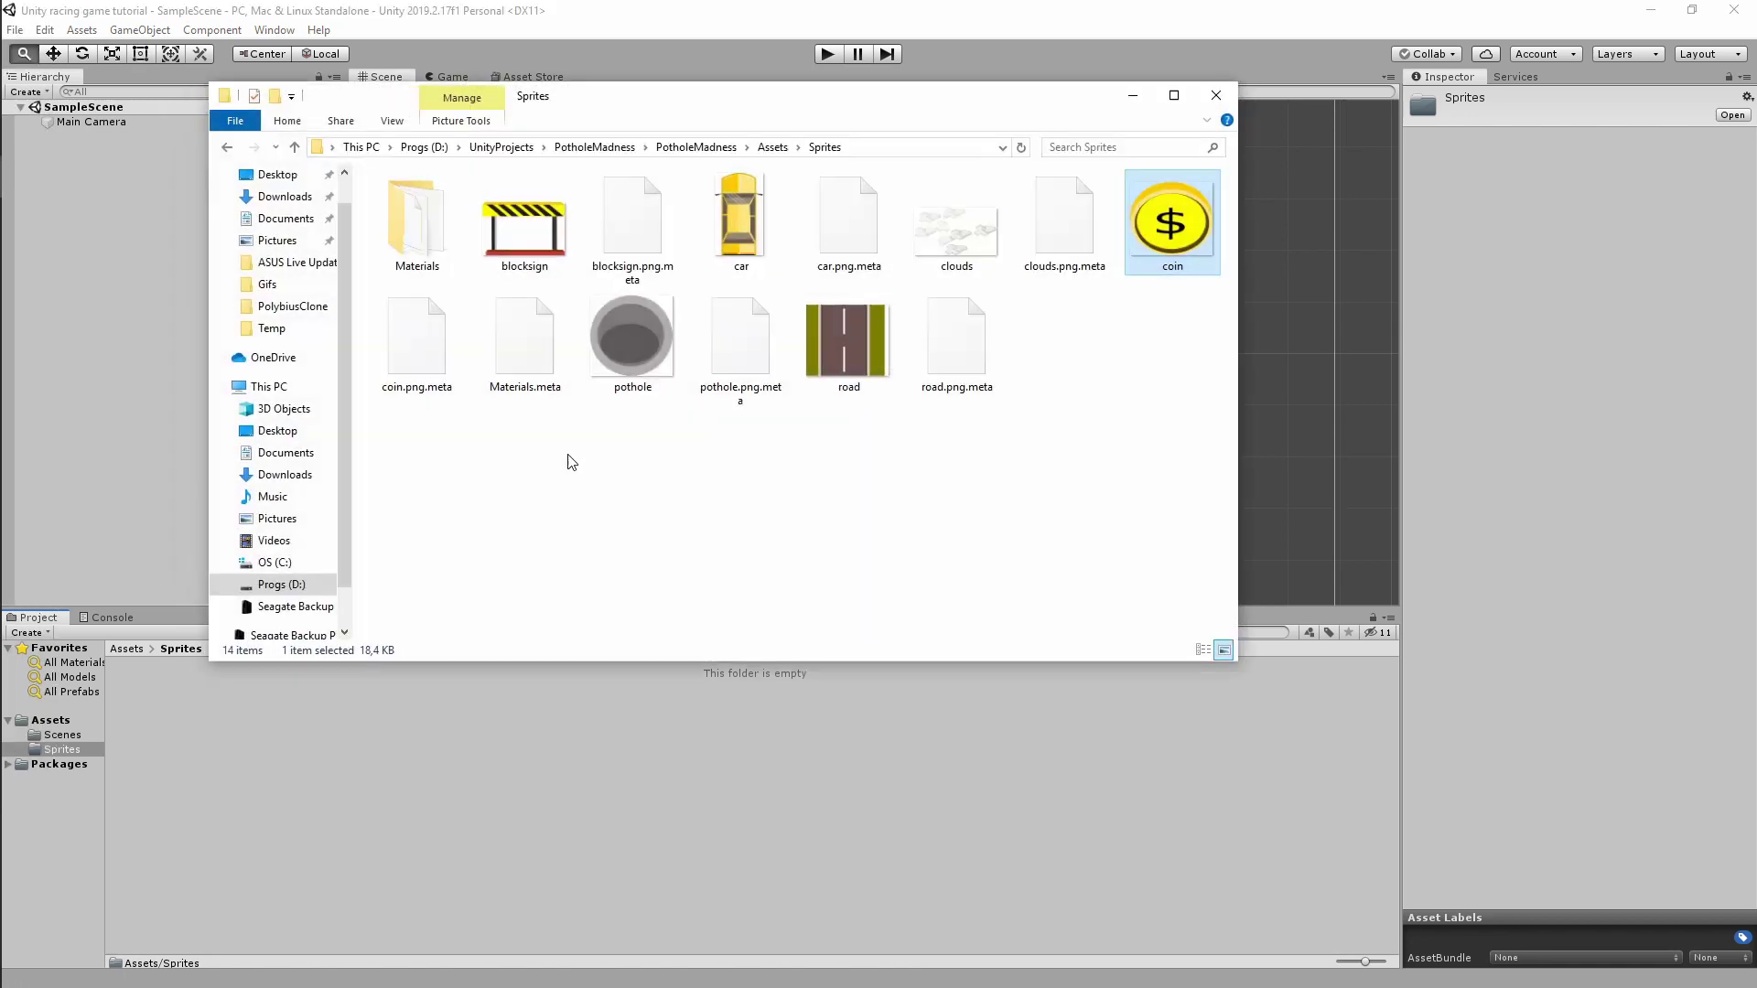
{"action": "left_click", "coordinate": [514, 233]}
{"action": "left_click", "coordinate": [730, 224], "text": "ctrl"}
{"action": "left_click", "coordinate": [833, 344], "text": "ctrl"}
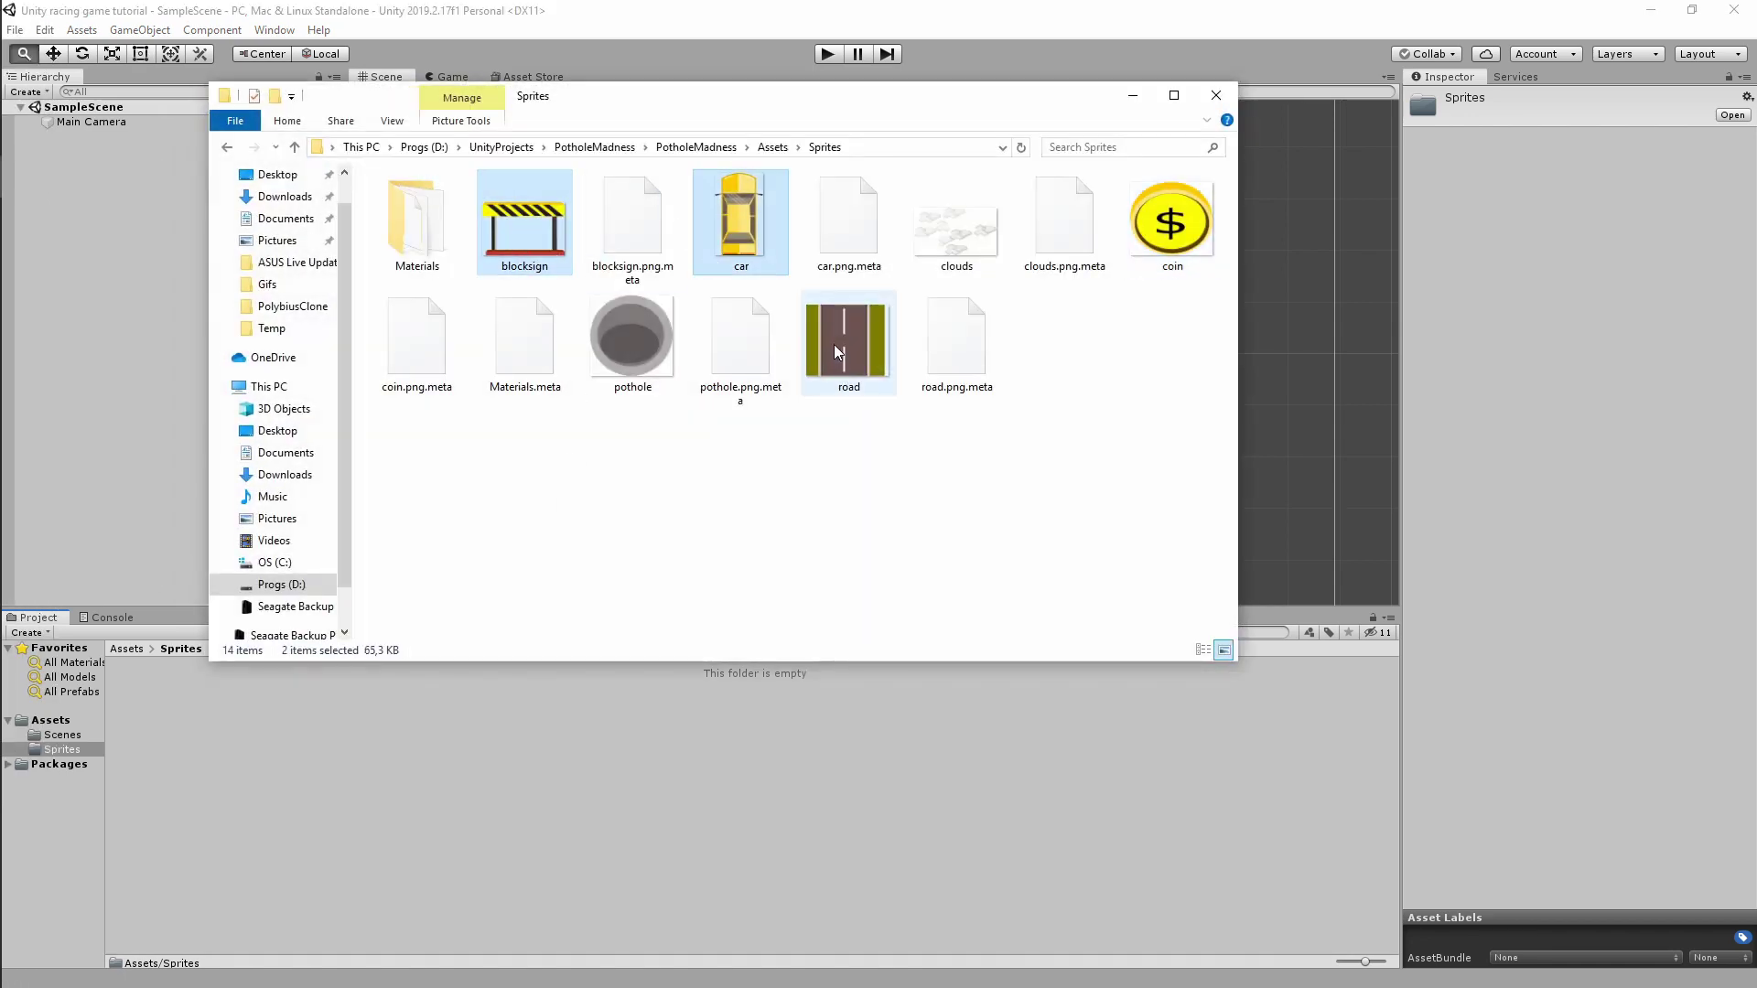
{"action": "left_click", "coordinate": [645, 350], "text": "ctrl"}
{"action": "left_click", "coordinate": [964, 245], "text": "ctrl"}
{"action": "left_click", "coordinate": [1171, 225], "text": "ctrl"}
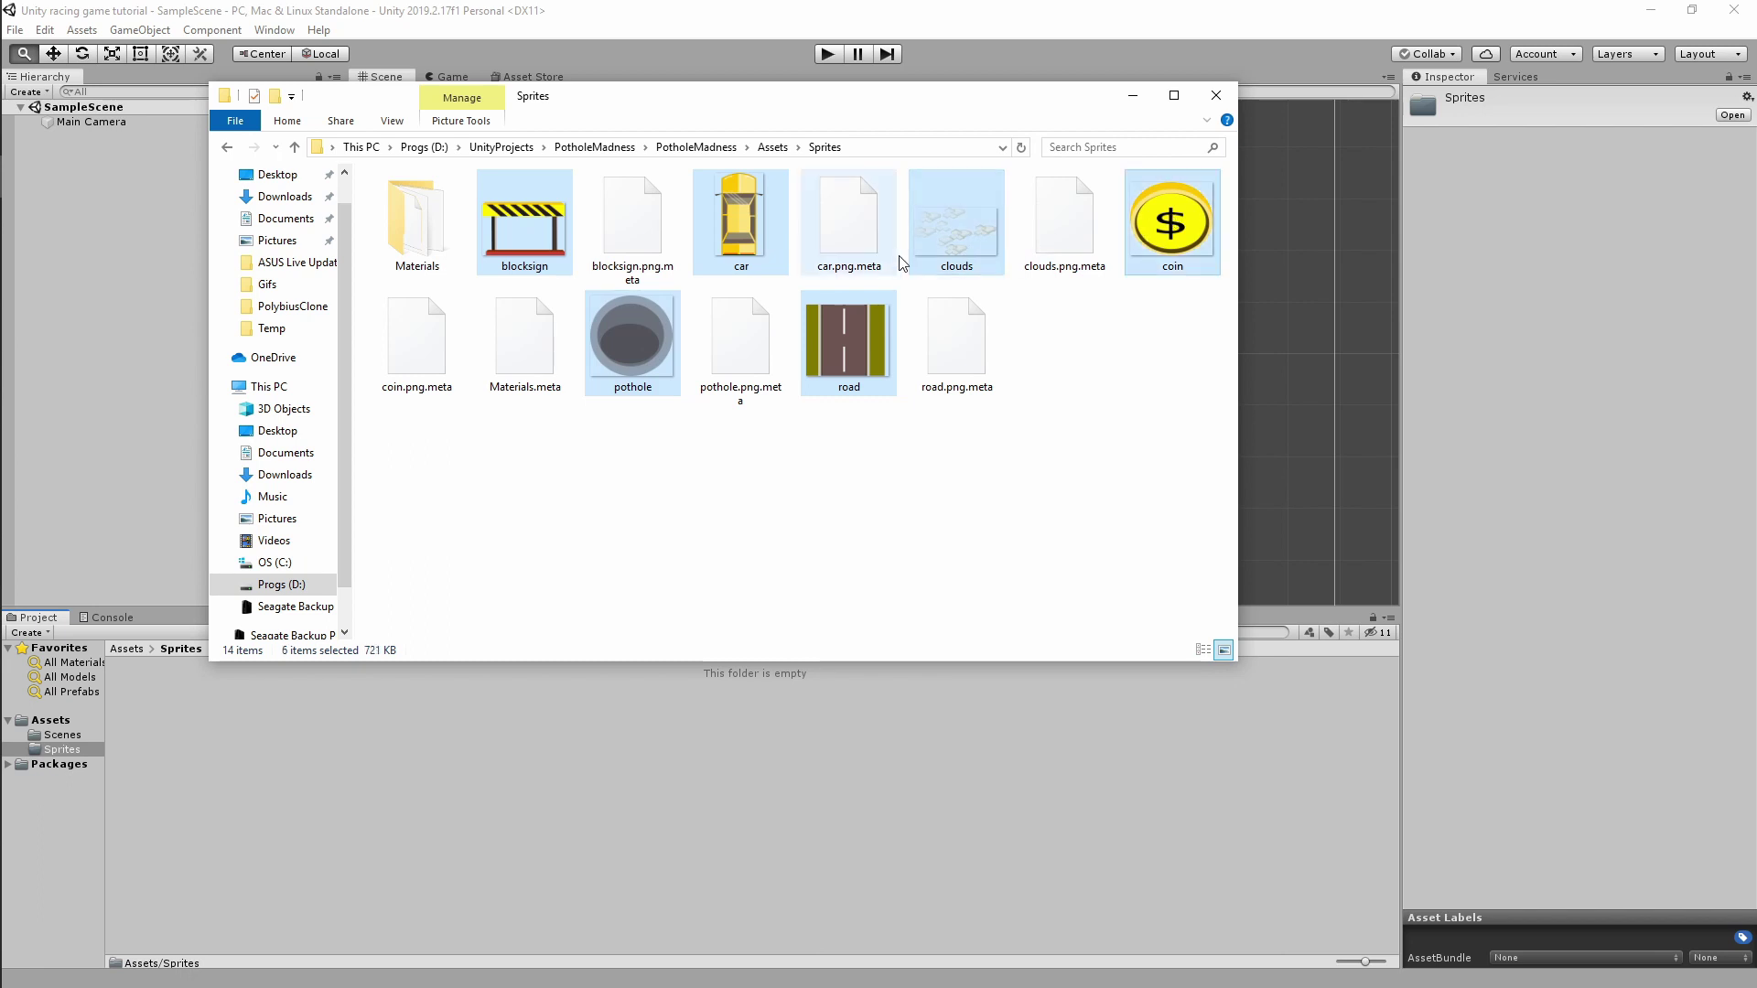
{"action": "left_click_drag", "start_coordinate": [956, 229], "coordinate": [539, 838]}
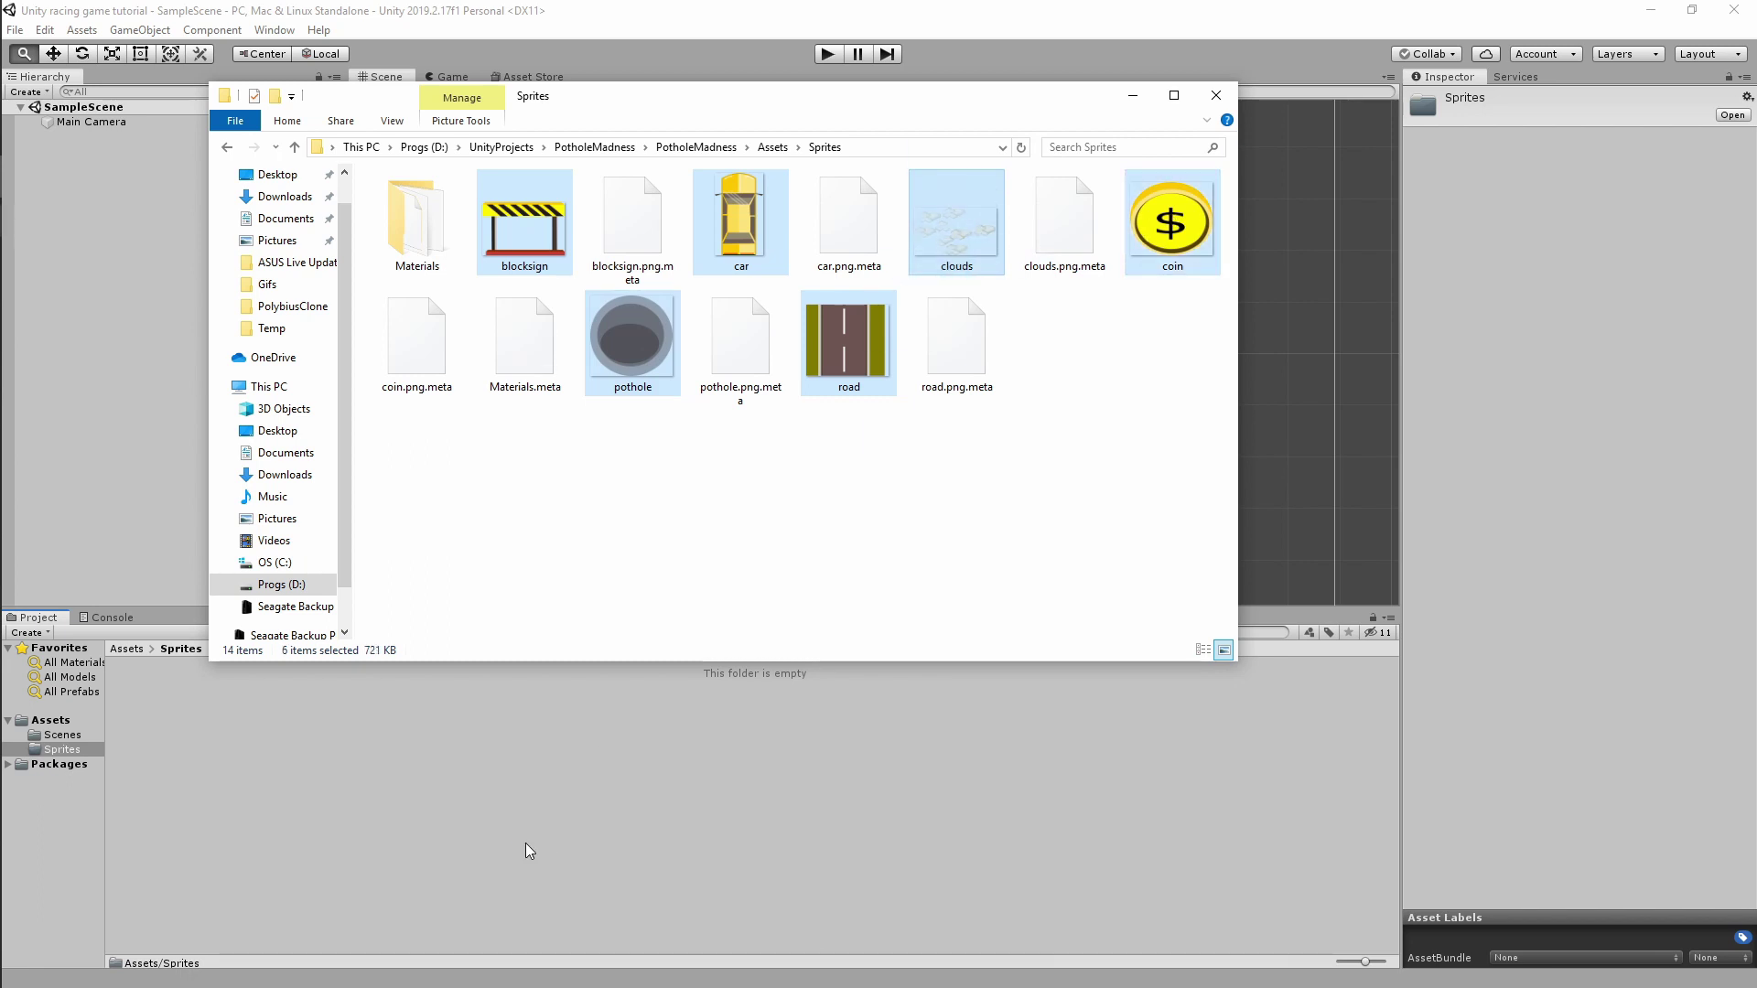
{"action": "left_click", "coordinate": [787, 766]}
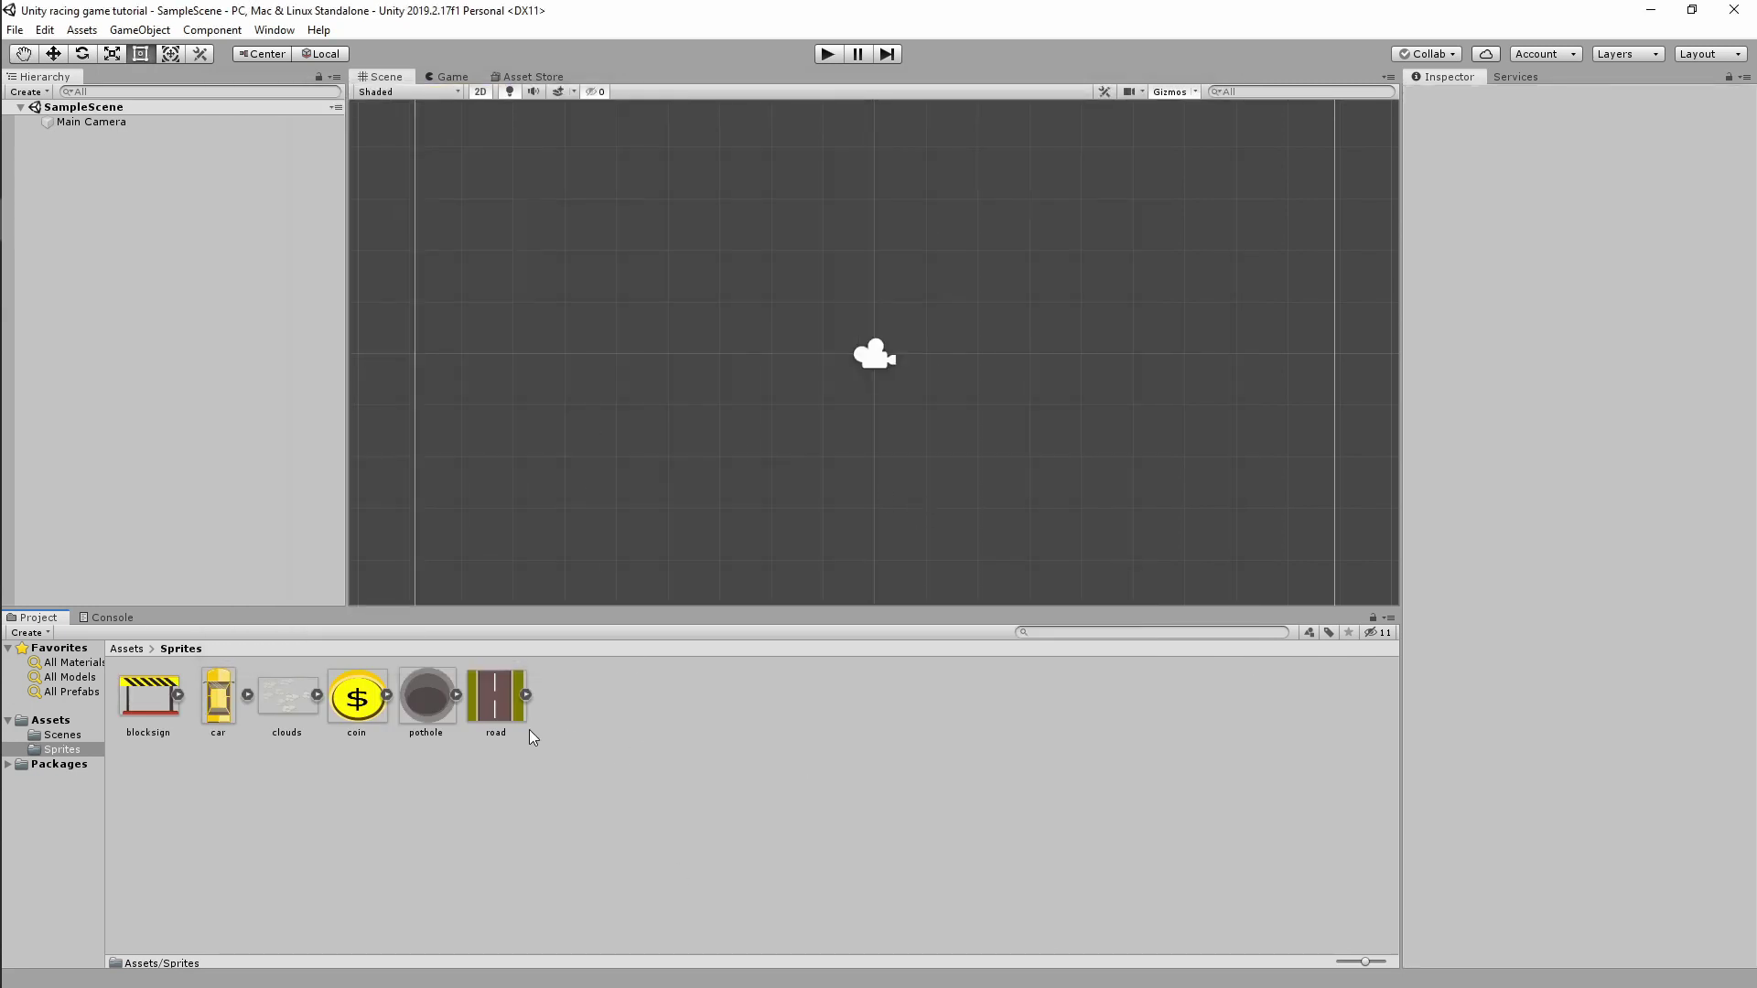
Set the road sprite's Wrap Mode to Repeat and apply it.
{"action": "left_click", "coordinate": [513, 710]}
{"action": "left_click", "coordinate": [292, 710]}
{"action": "left_click", "coordinate": [516, 705]}
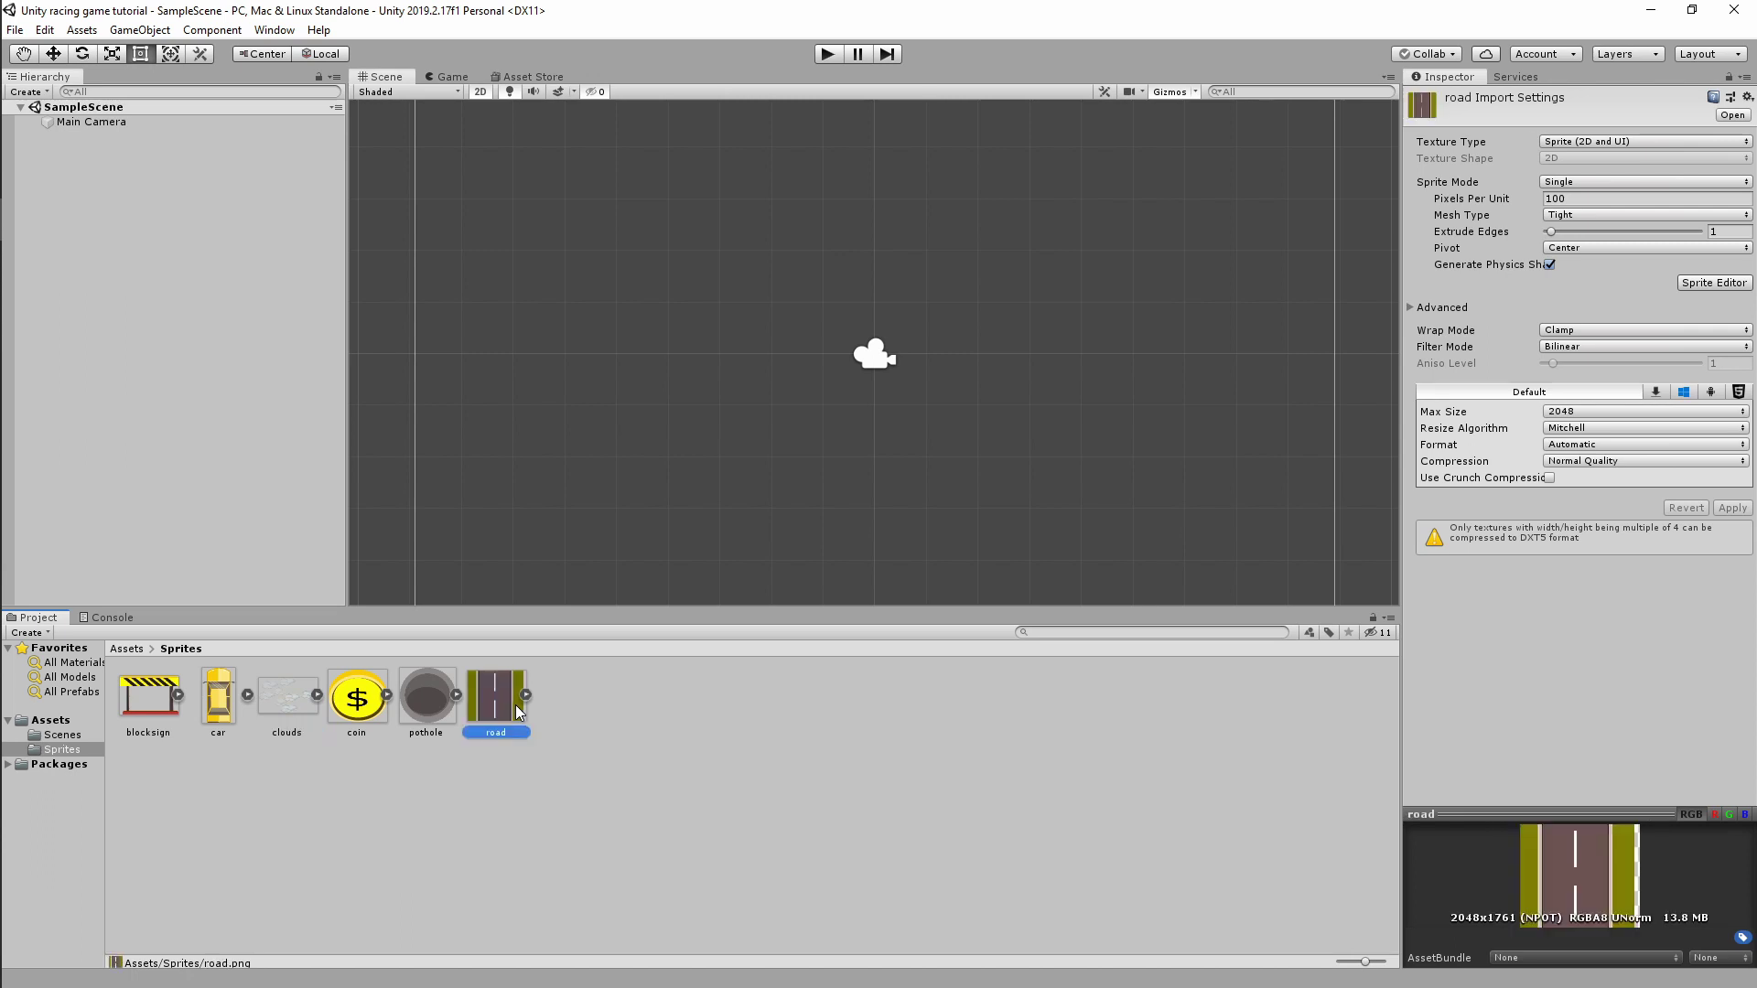
{"action": "left_click", "coordinate": [294, 712]}
{"action": "left_click", "coordinate": [508, 700]}
{"action": "left_click", "coordinate": [1575, 330]}
{"action": "left_click", "coordinate": [1572, 346]}
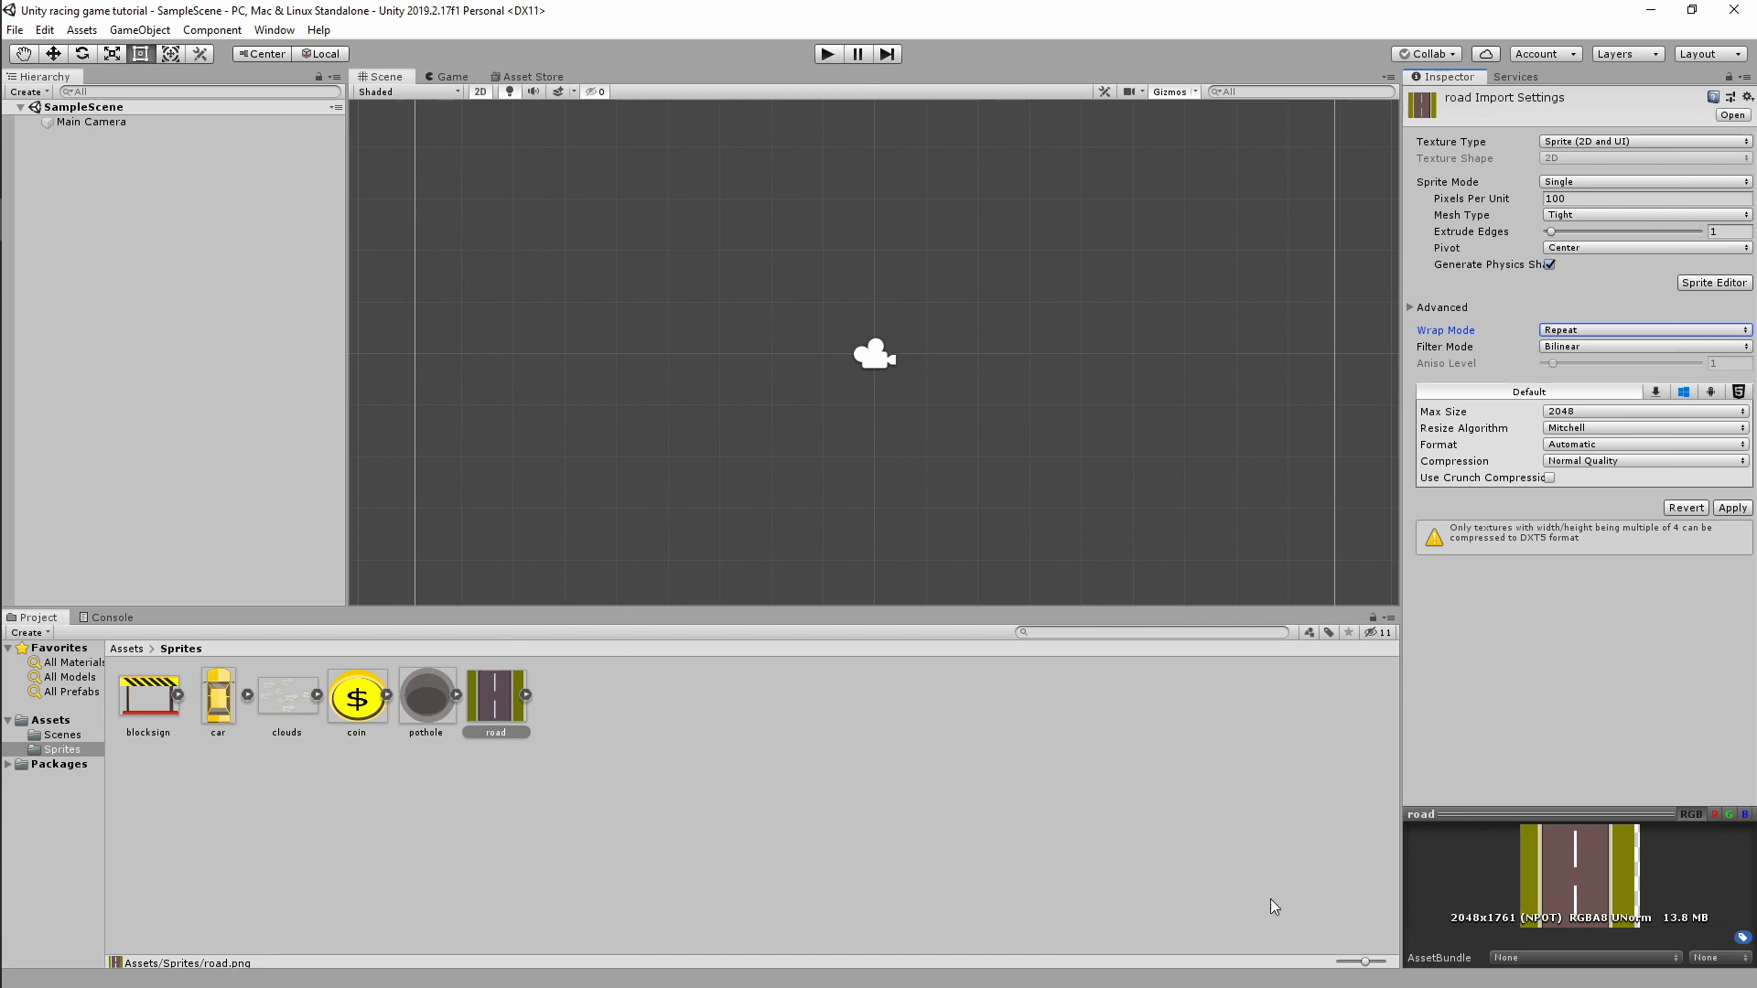
{"action": "left_click", "coordinate": [1730, 509]}
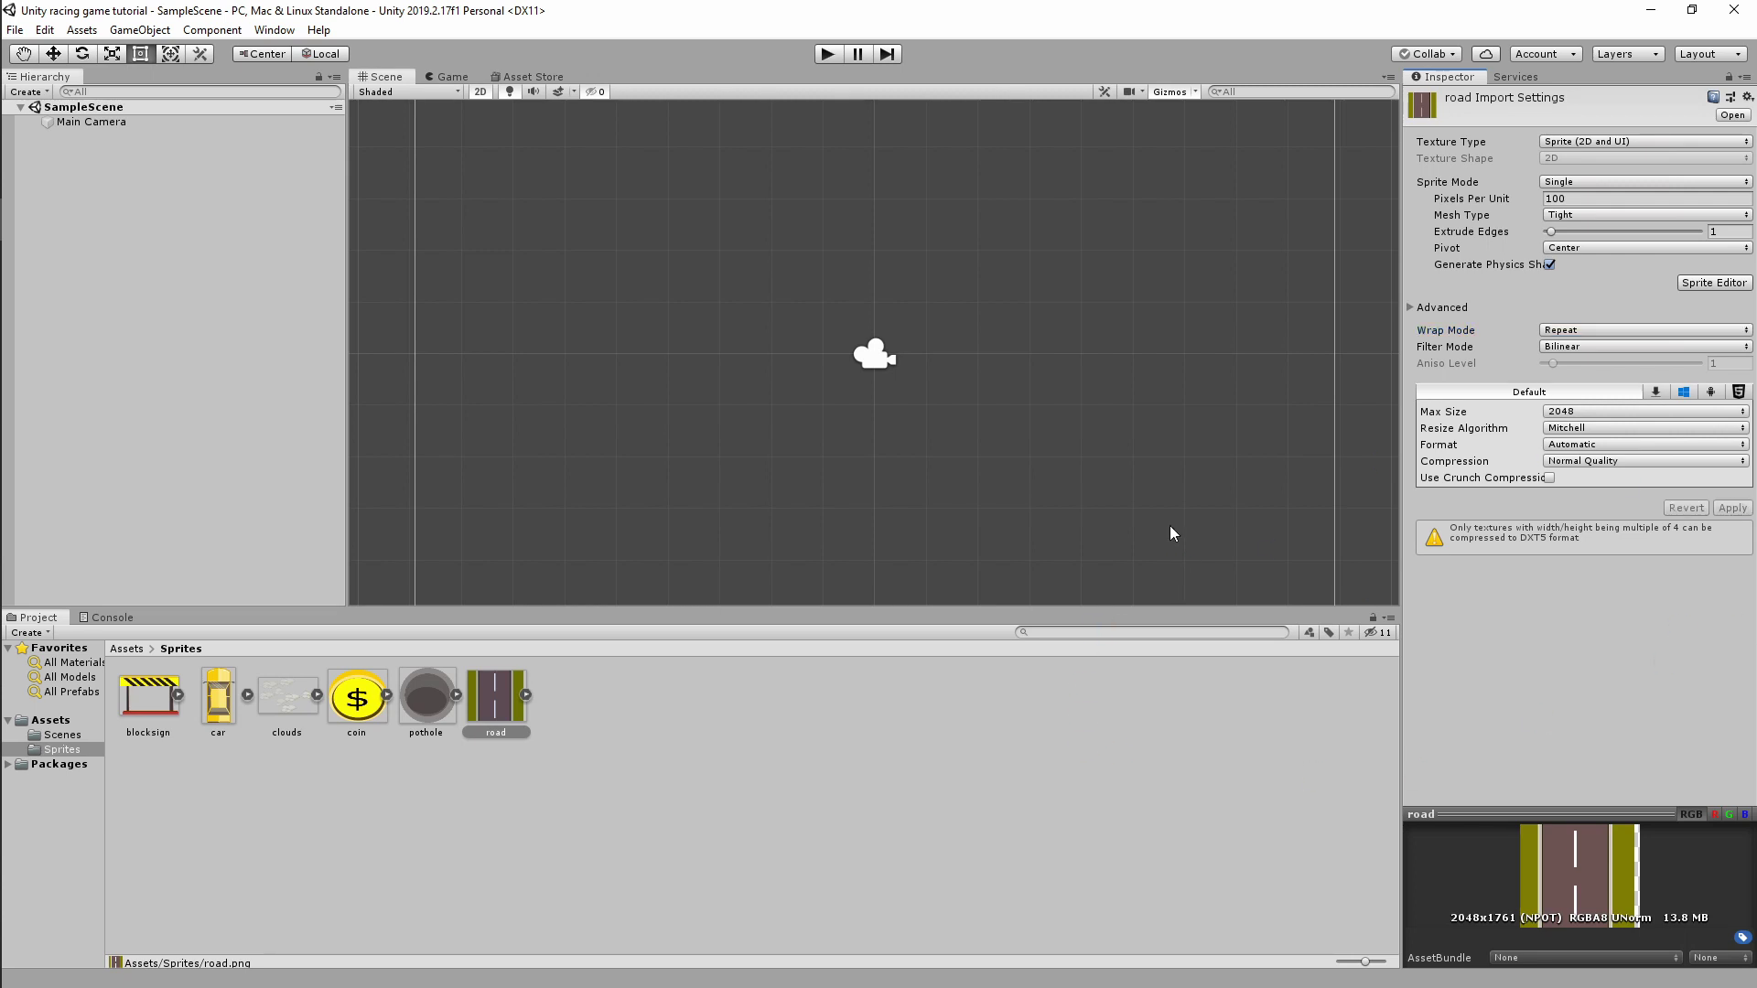
Set the clouds sprite's Wrap Mode to Repeat, then return to the Assets folder.
{"action": "left_click", "coordinate": [286, 697]}
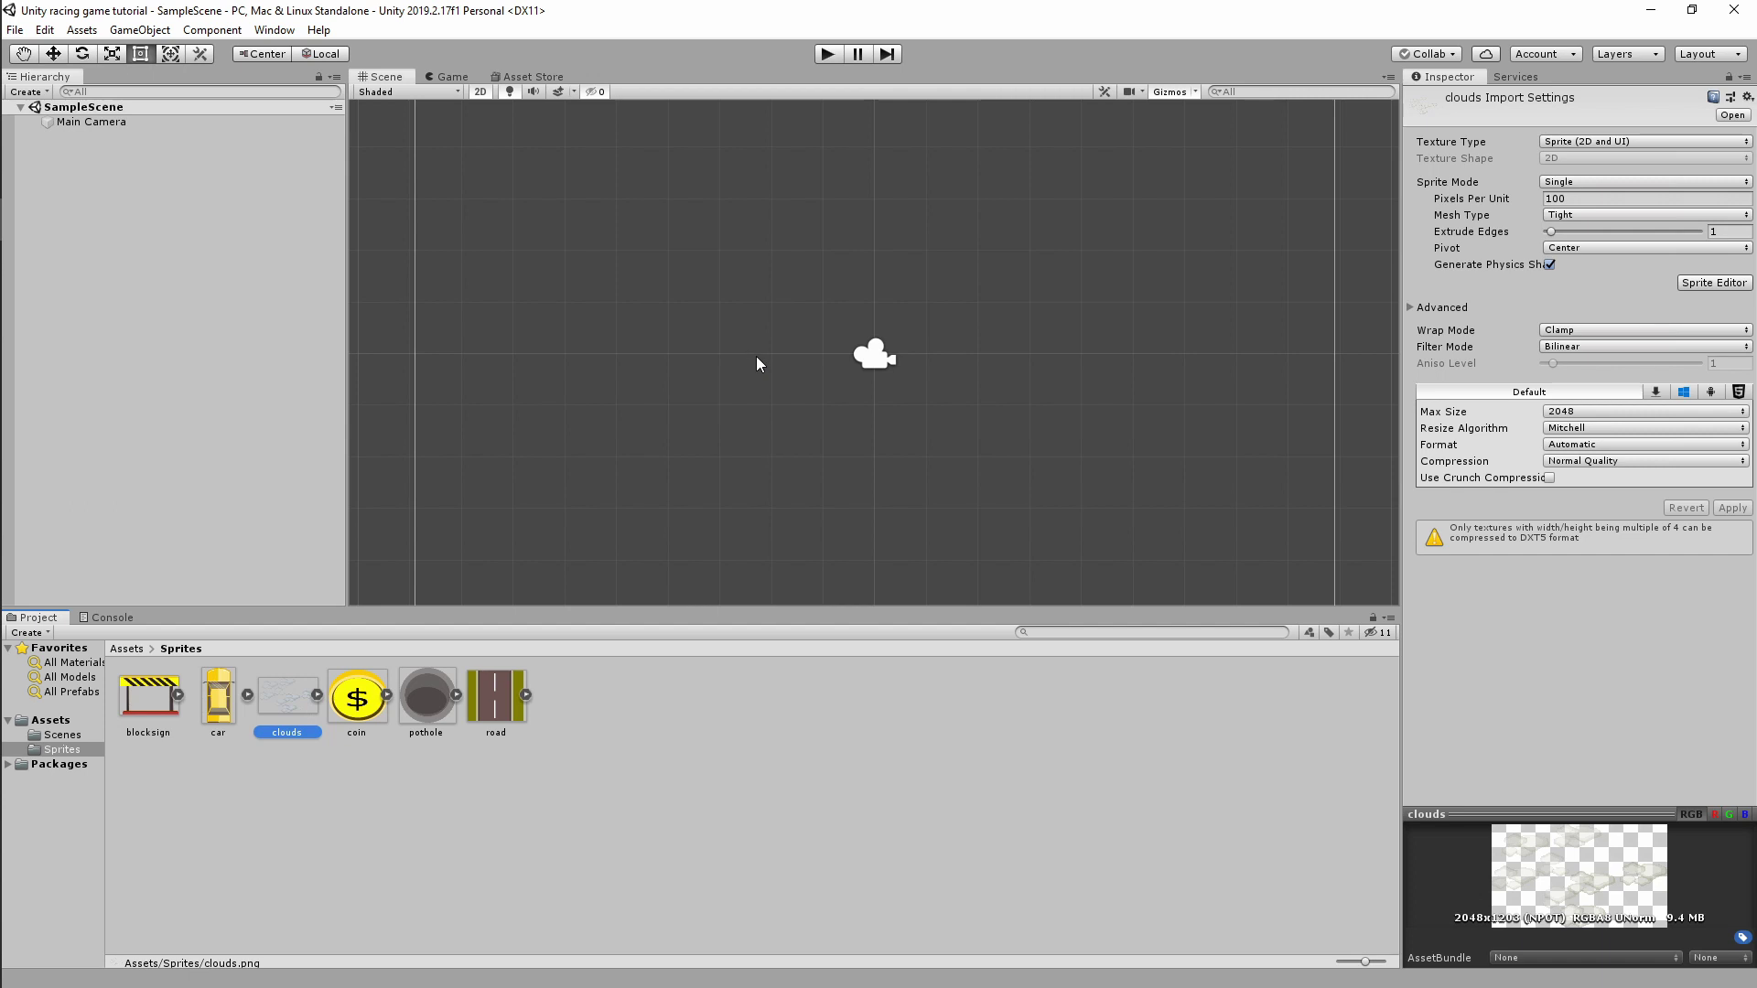
{"action": "left_click", "coordinate": [1579, 332]}
{"action": "left_click", "coordinate": [1588, 351]}
{"action": "left_click", "coordinate": [127, 649]}
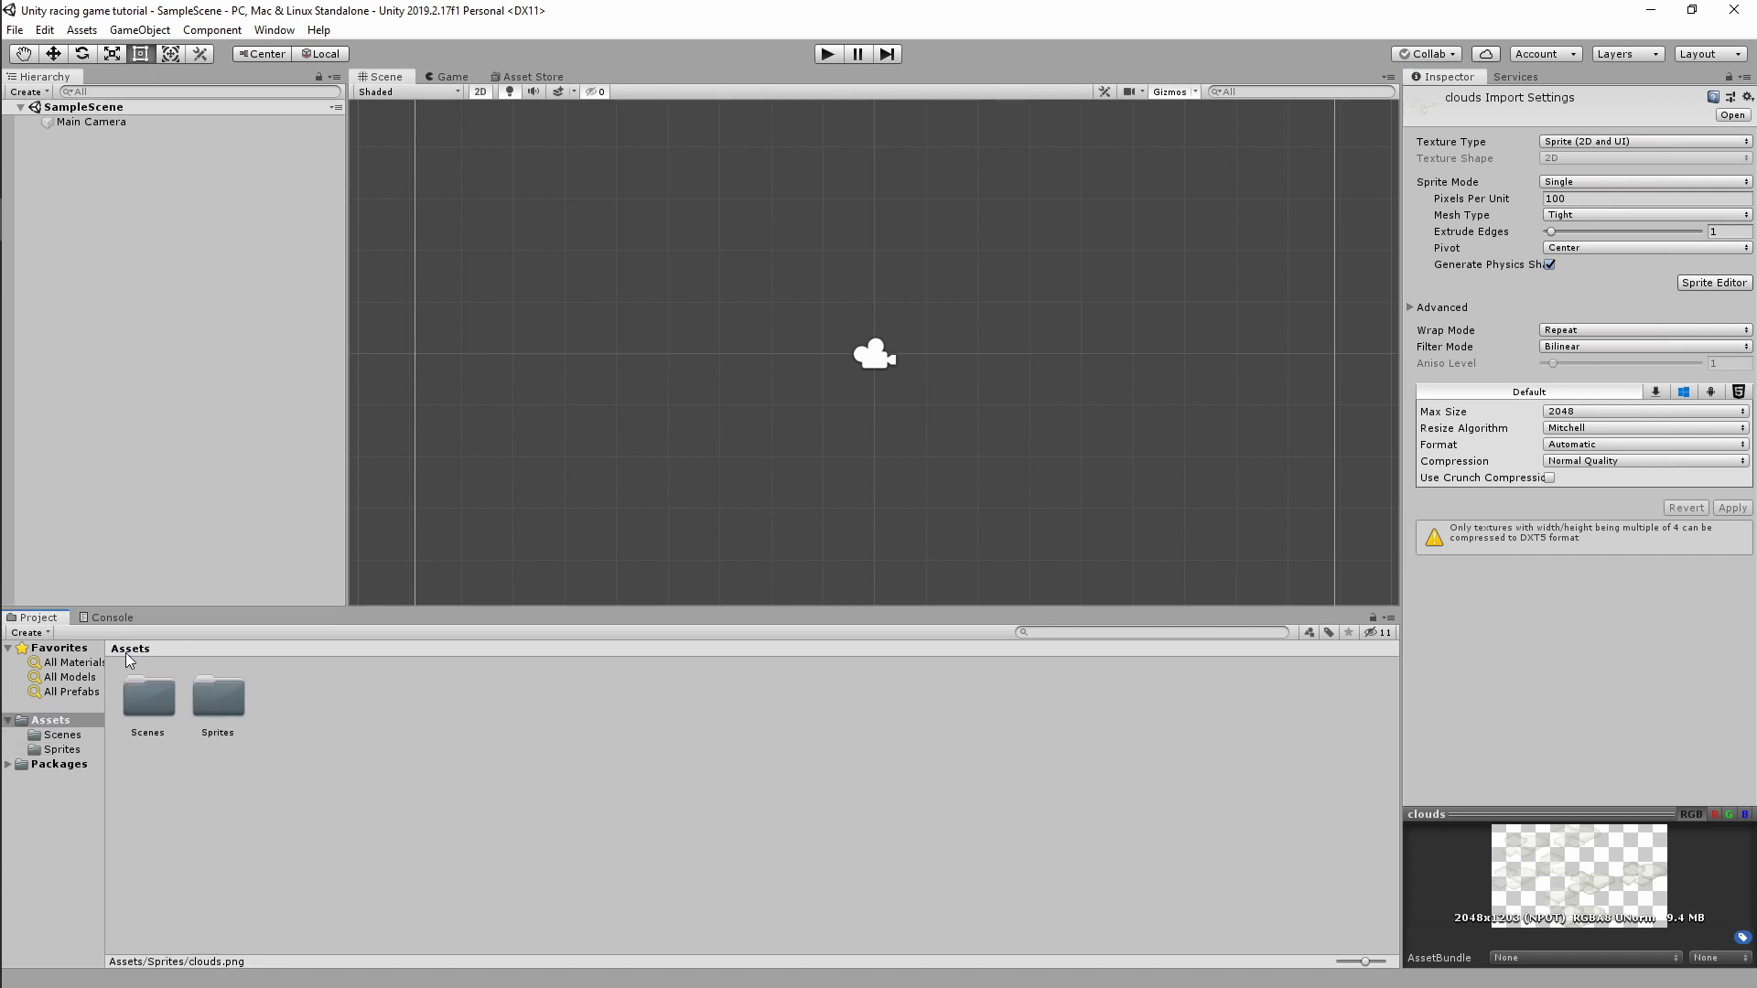
Rename SampleScene in the Assets/Scenes folder to 'Main'.
{"action": "double_click", "coordinate": [154, 706]}
{"action": "left_click", "coordinate": [158, 714]}
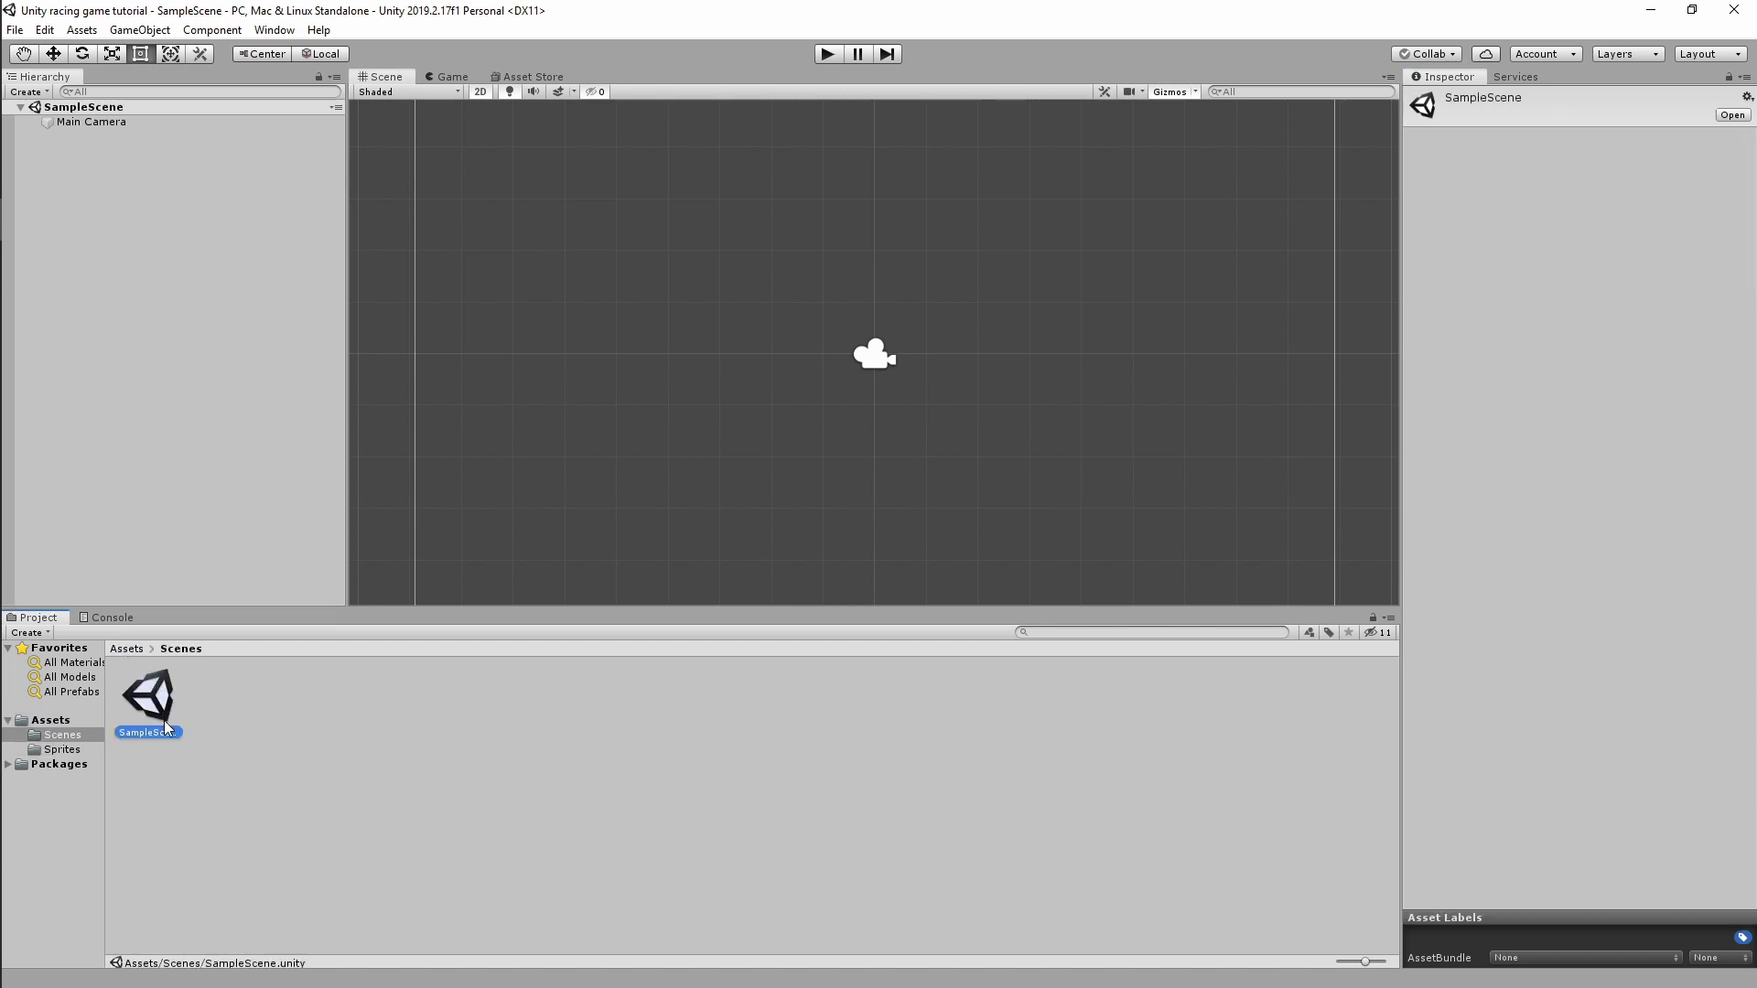
{"action": "right_click", "coordinate": [152, 734]}
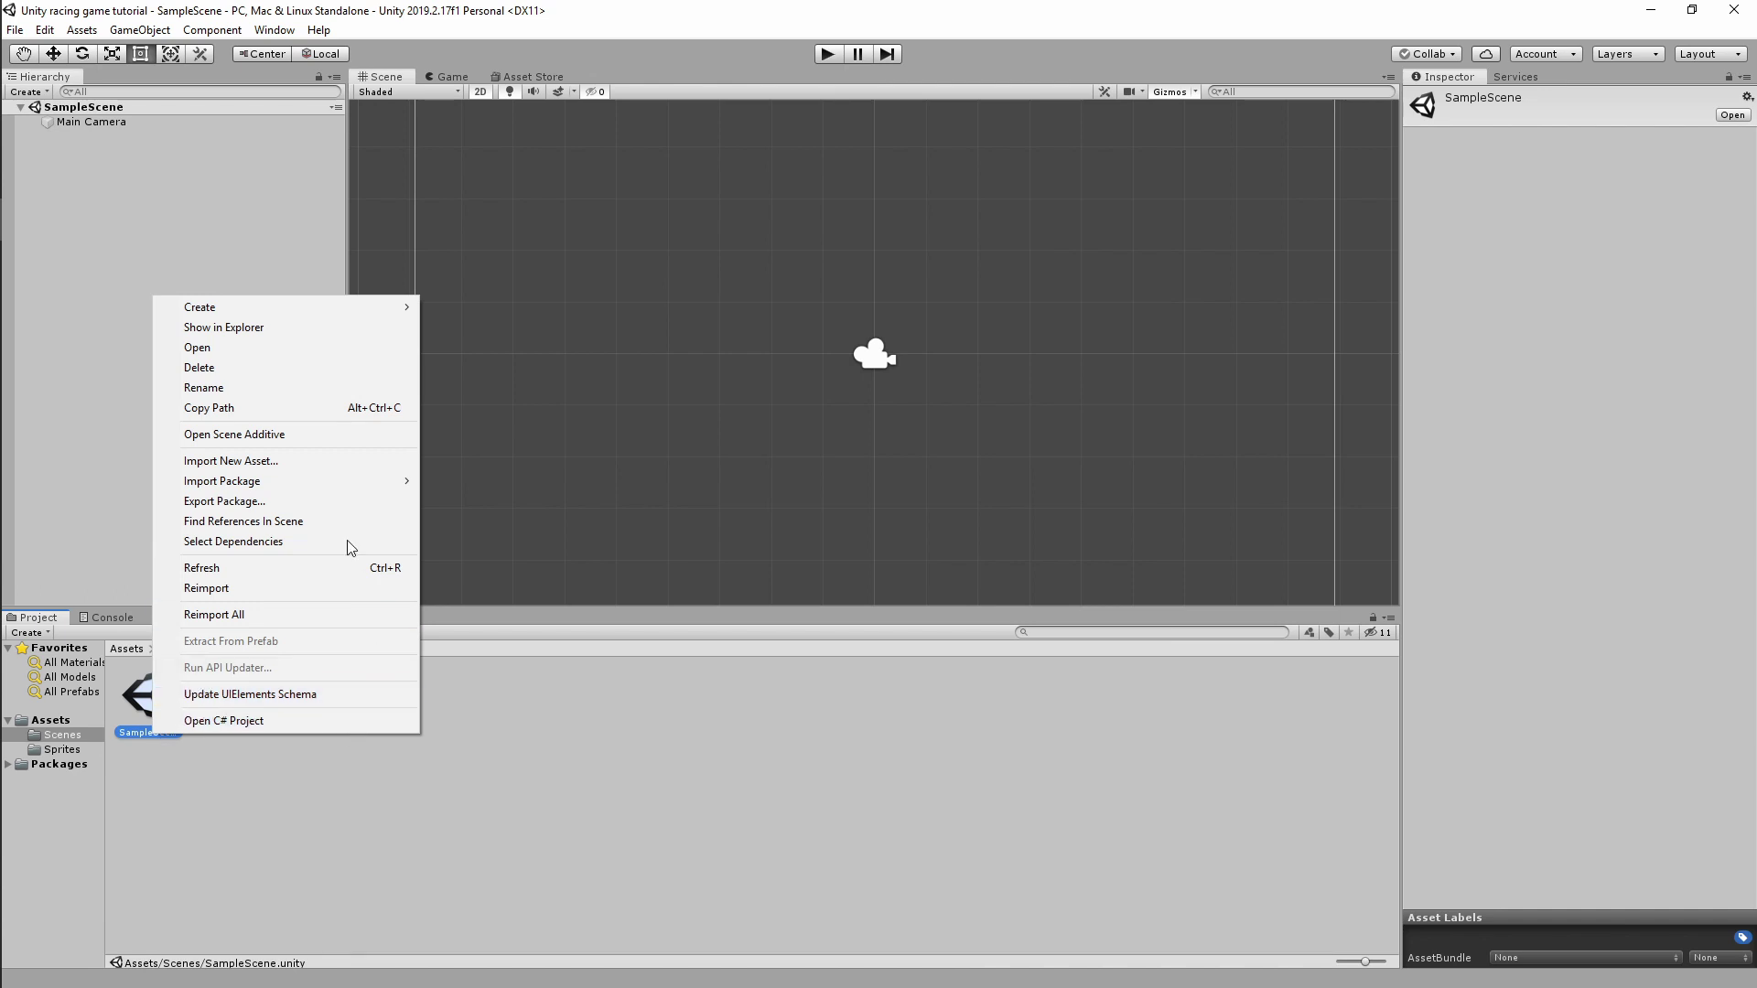
{"action": "left_click", "coordinate": [261, 392]}
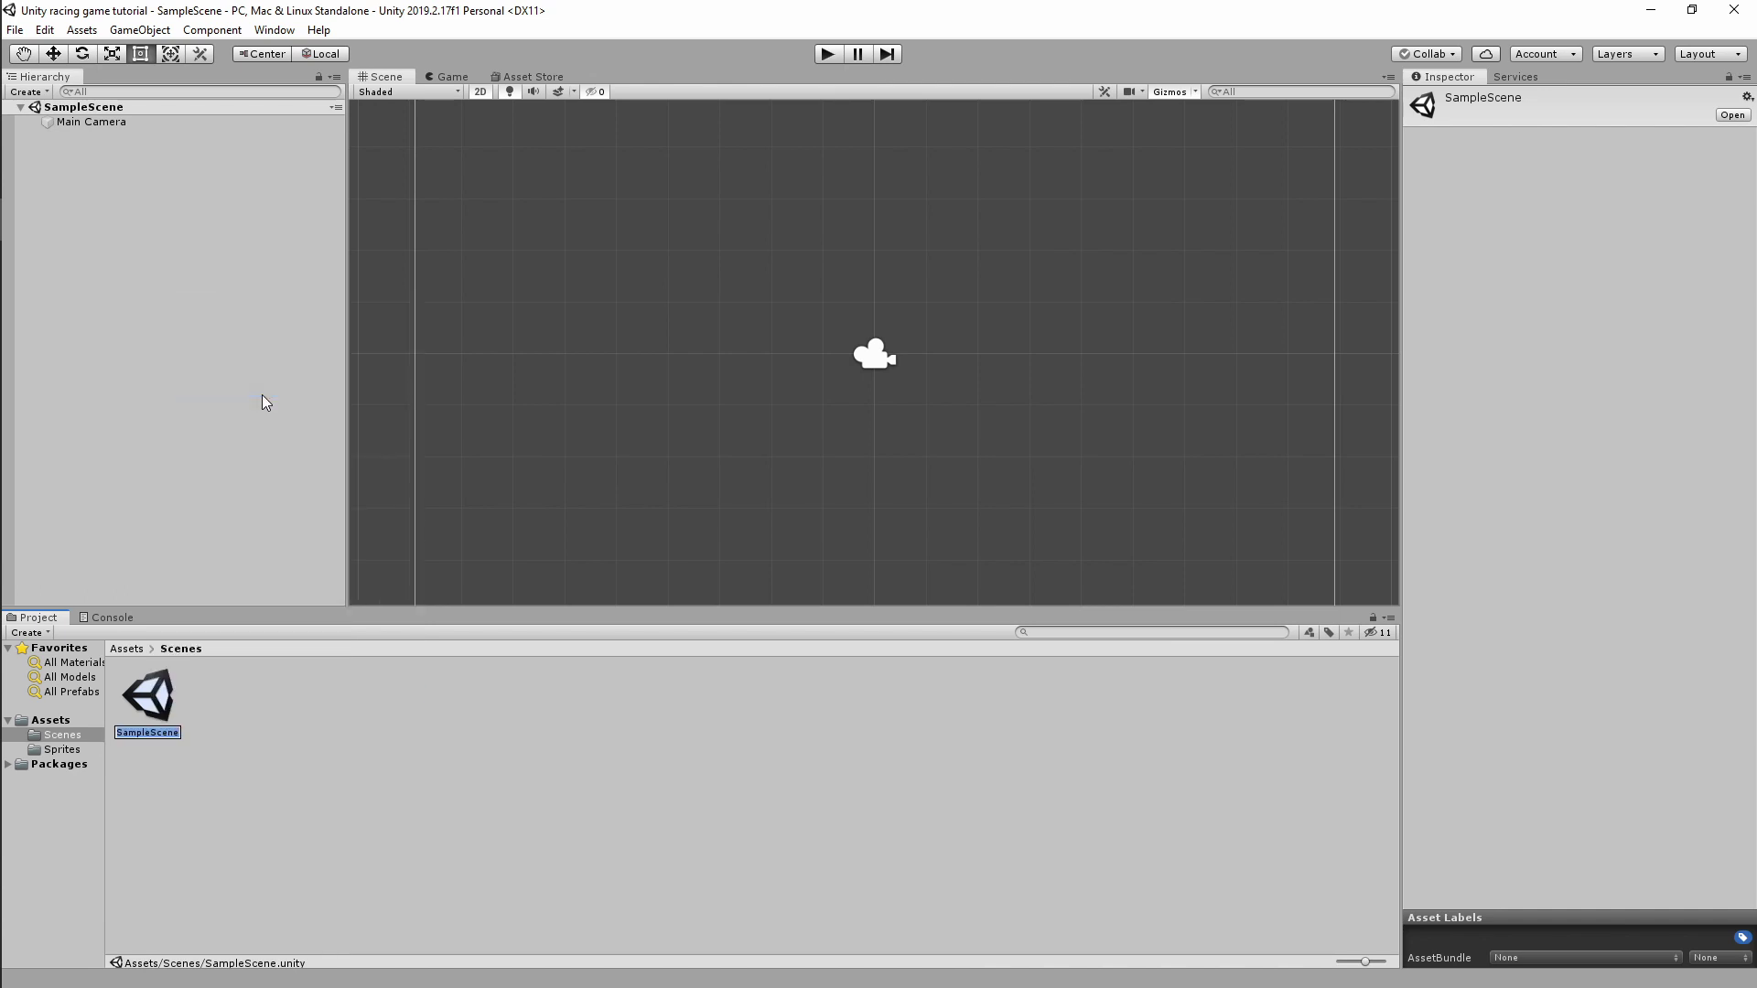
{"action": "type", "text": "Main"}
{"action": "key", "text": "Return"}
{"action": "key", "text": "Return"}
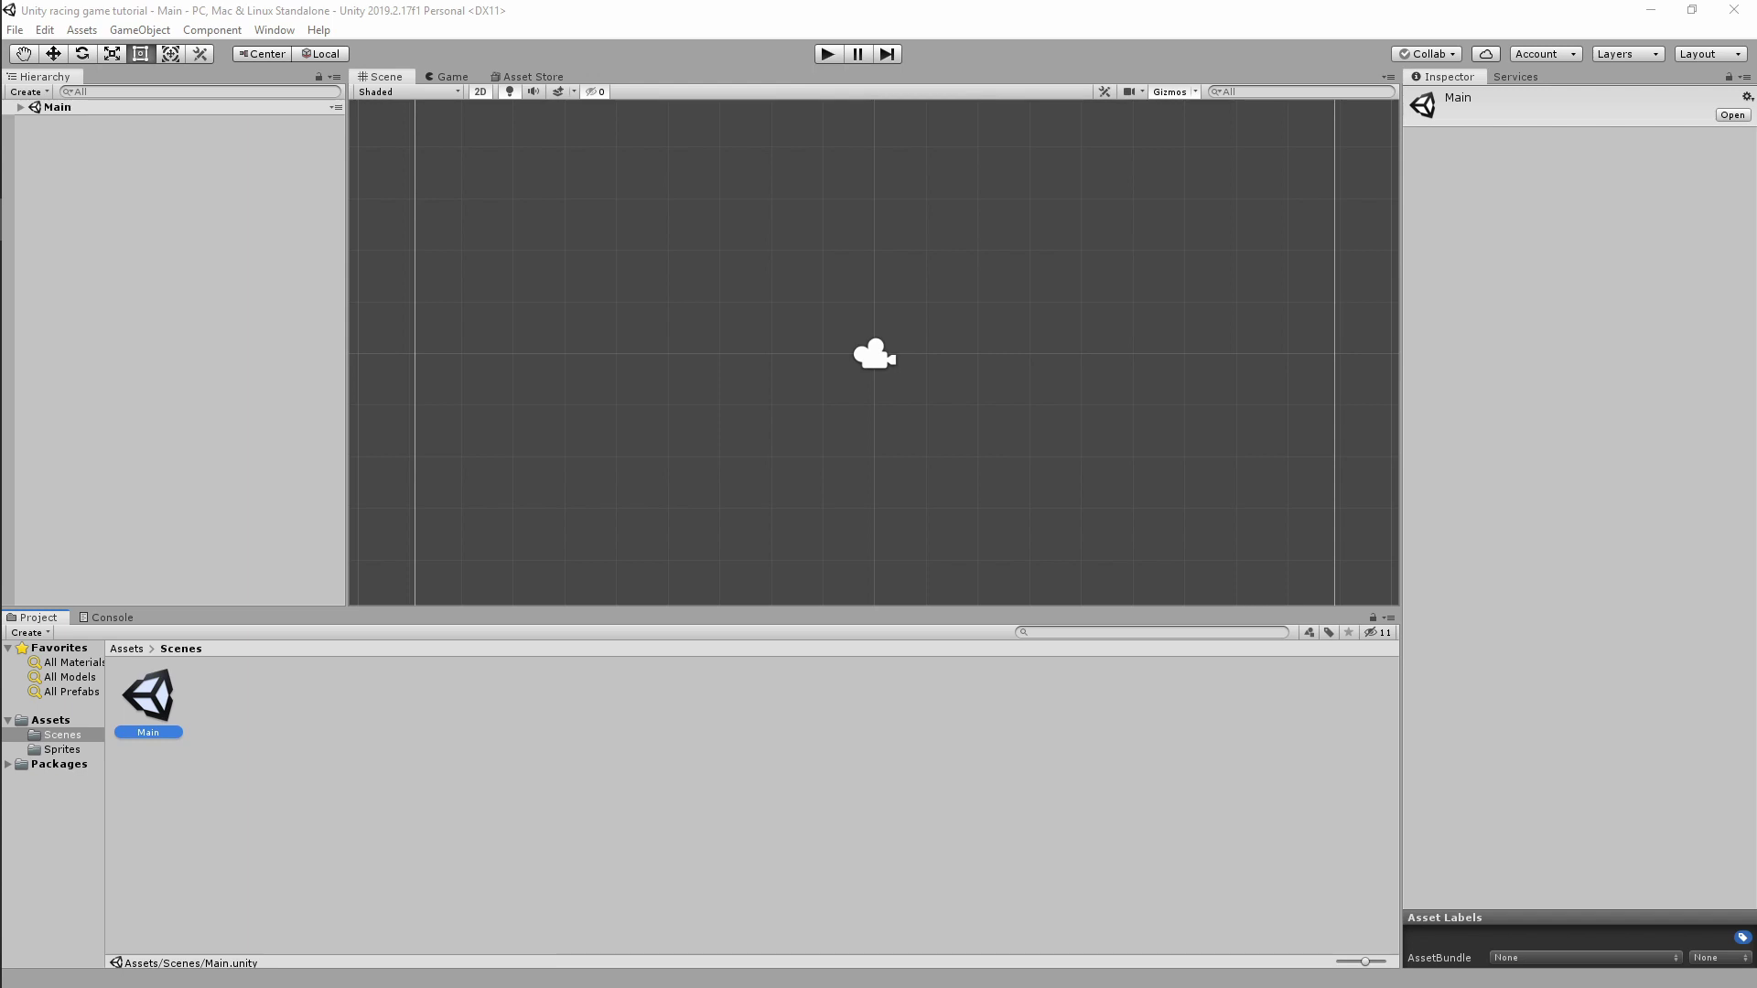
{"action": "scroll", "coordinate": [796, 423], "scroll_direction": "up", "scroll_amount": 4}
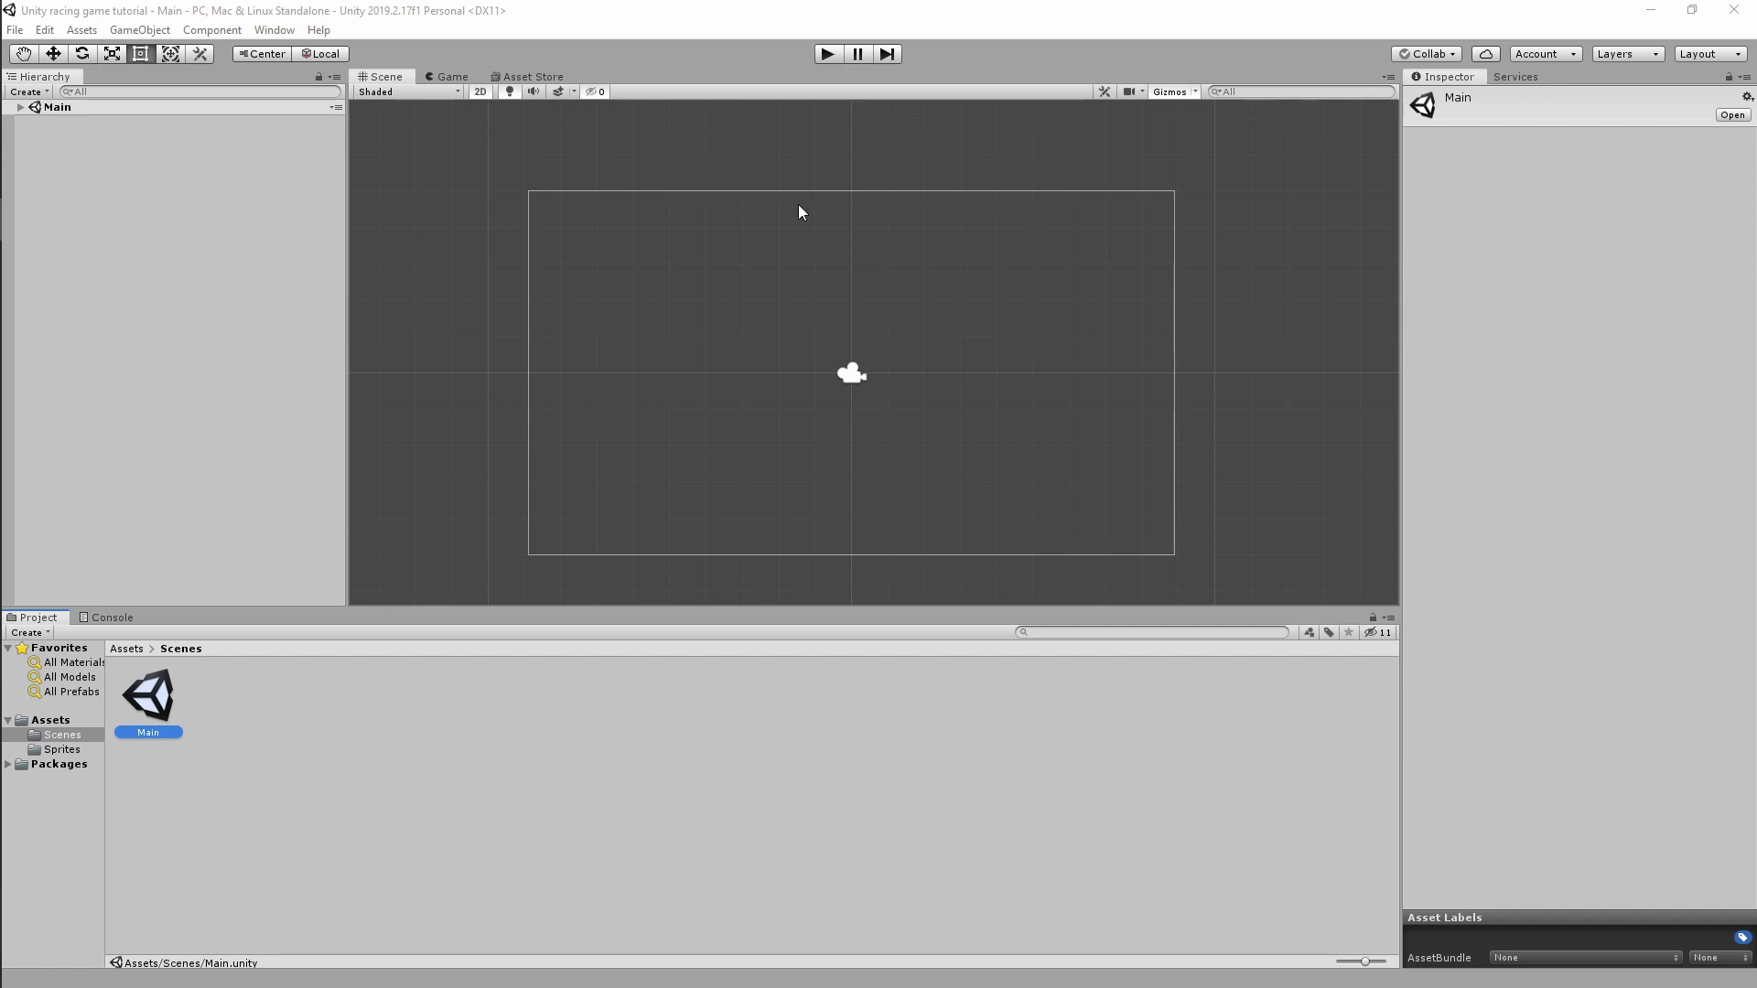
Switch the Game view to the Landscape mobile (16x10) aspect ratio.
{"action": "left_click", "coordinate": [449, 76]}
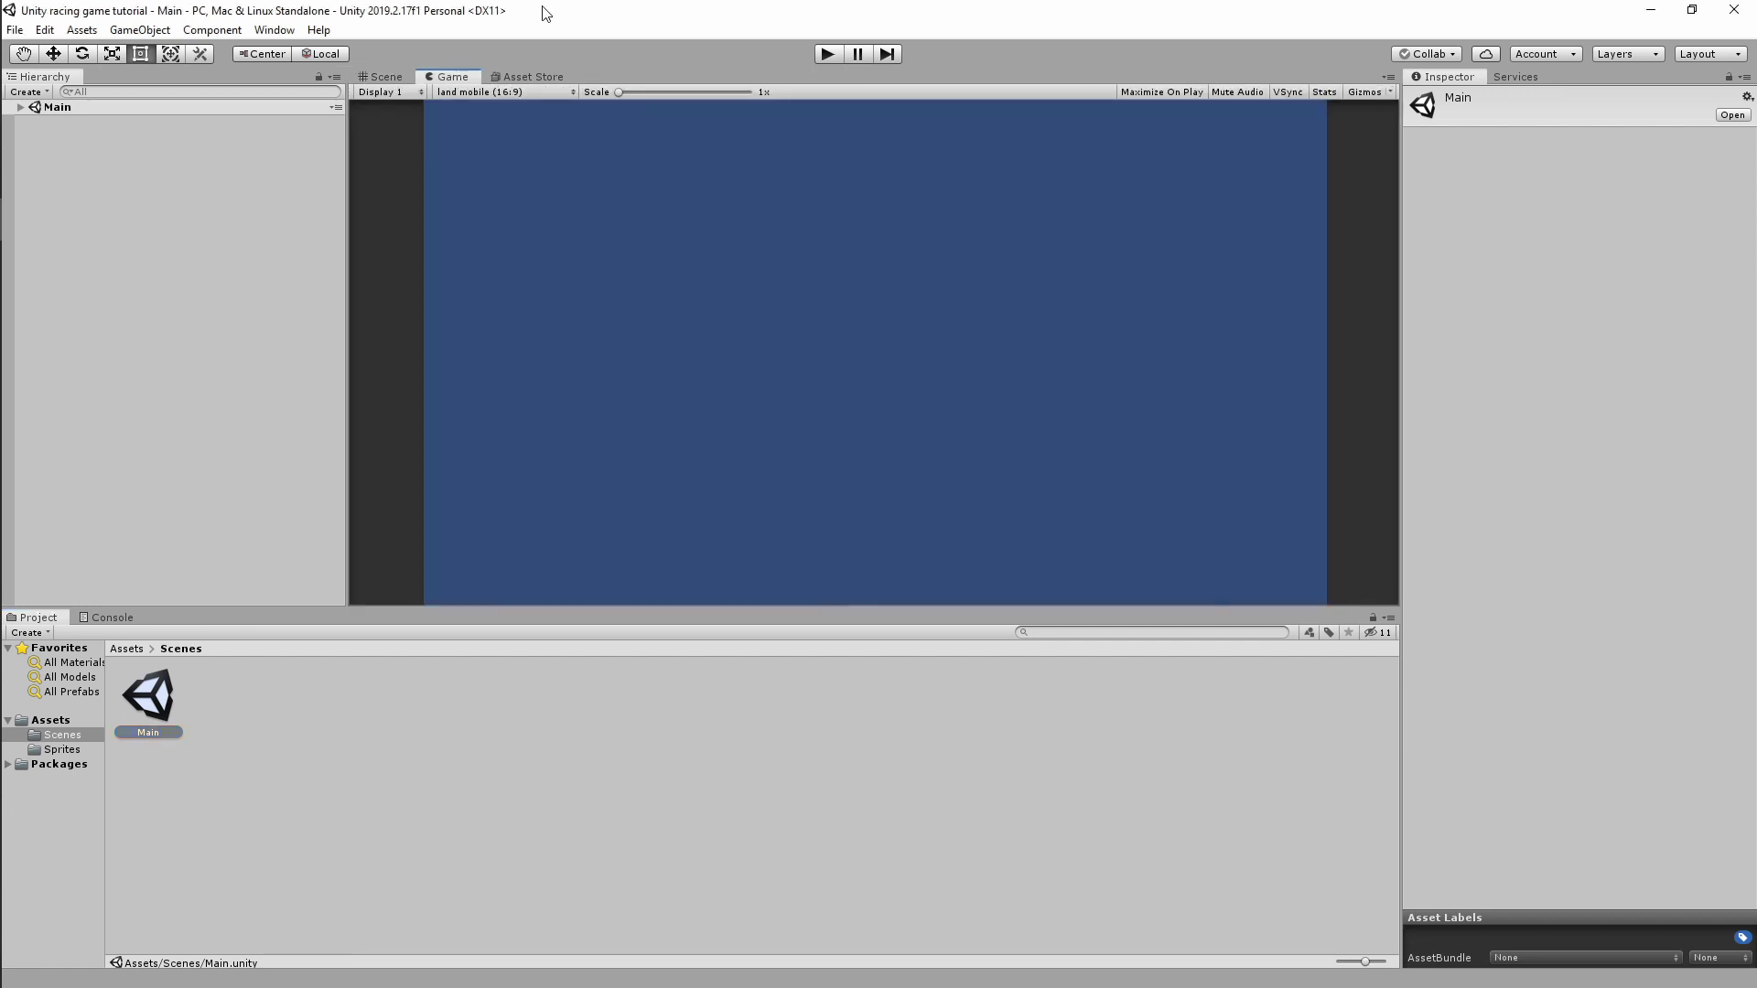
{"action": "left_click", "coordinate": [505, 92]}
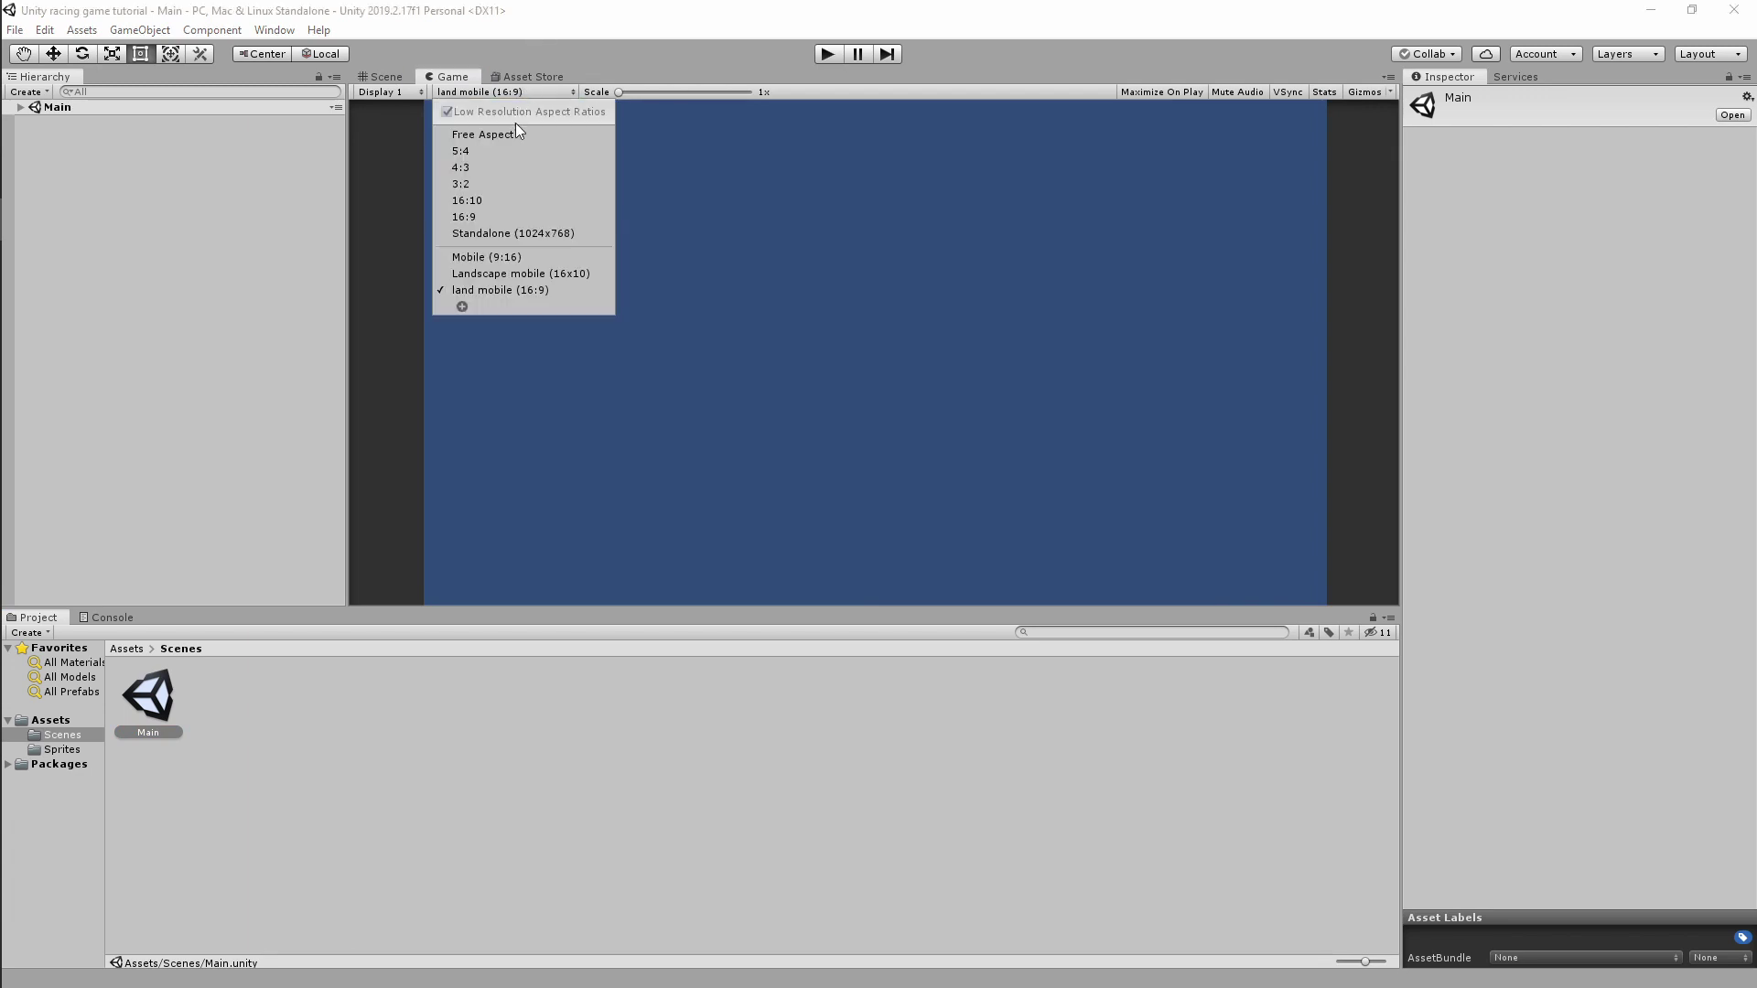
{"action": "left_click", "coordinate": [525, 274]}
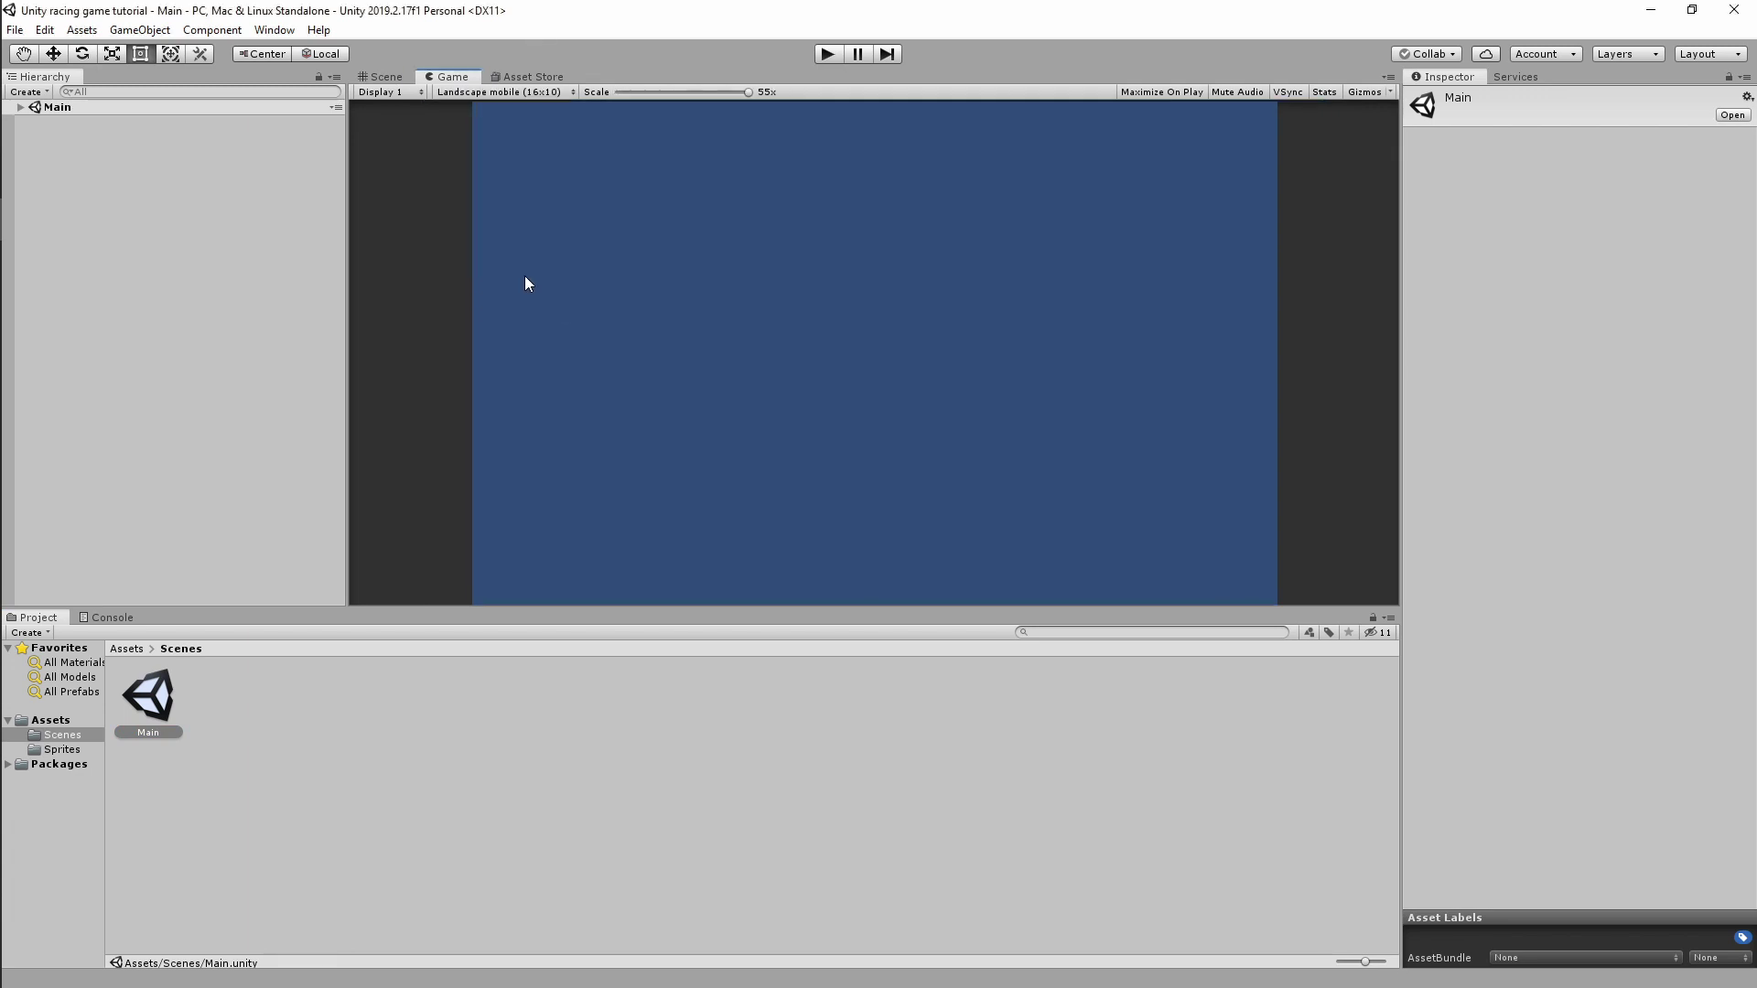
Add and use a 9:16 aspect ratio labelled 'Mobile potrait', then return to the Scene view.
{"action": "left_click", "coordinate": [467, 92]}
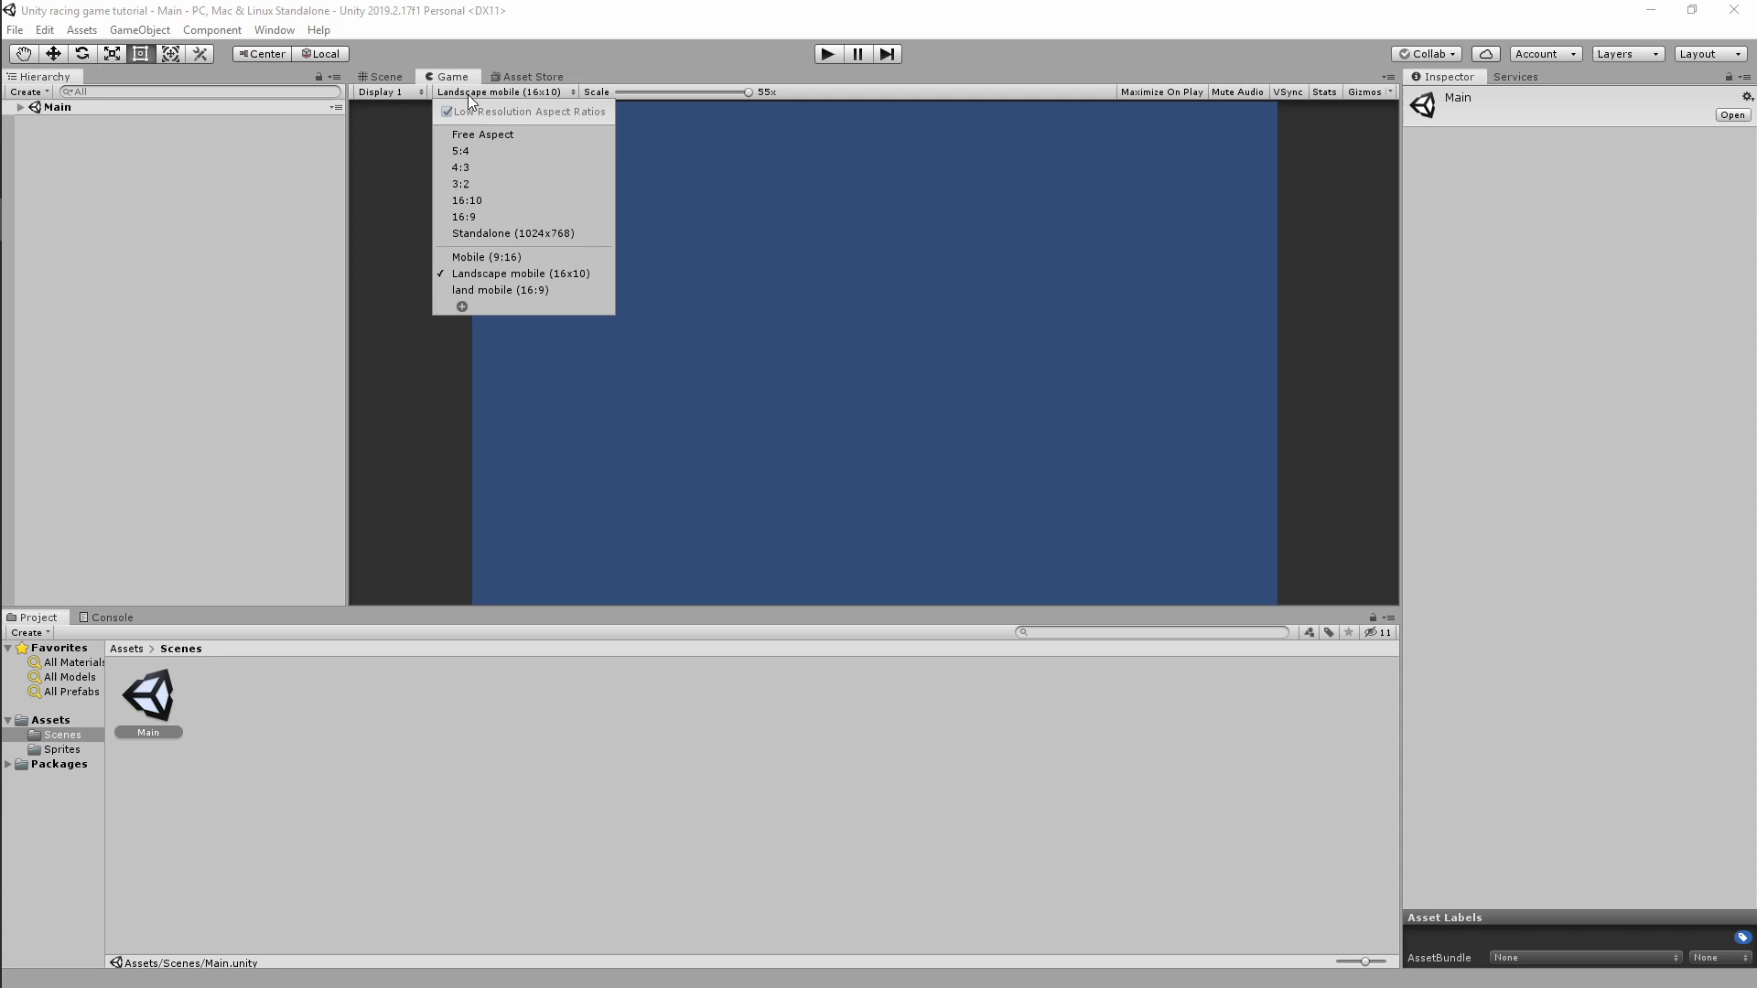
{"action": "left_click", "coordinate": [461, 309]}
{"action": "left_click", "coordinate": [587, 333]}
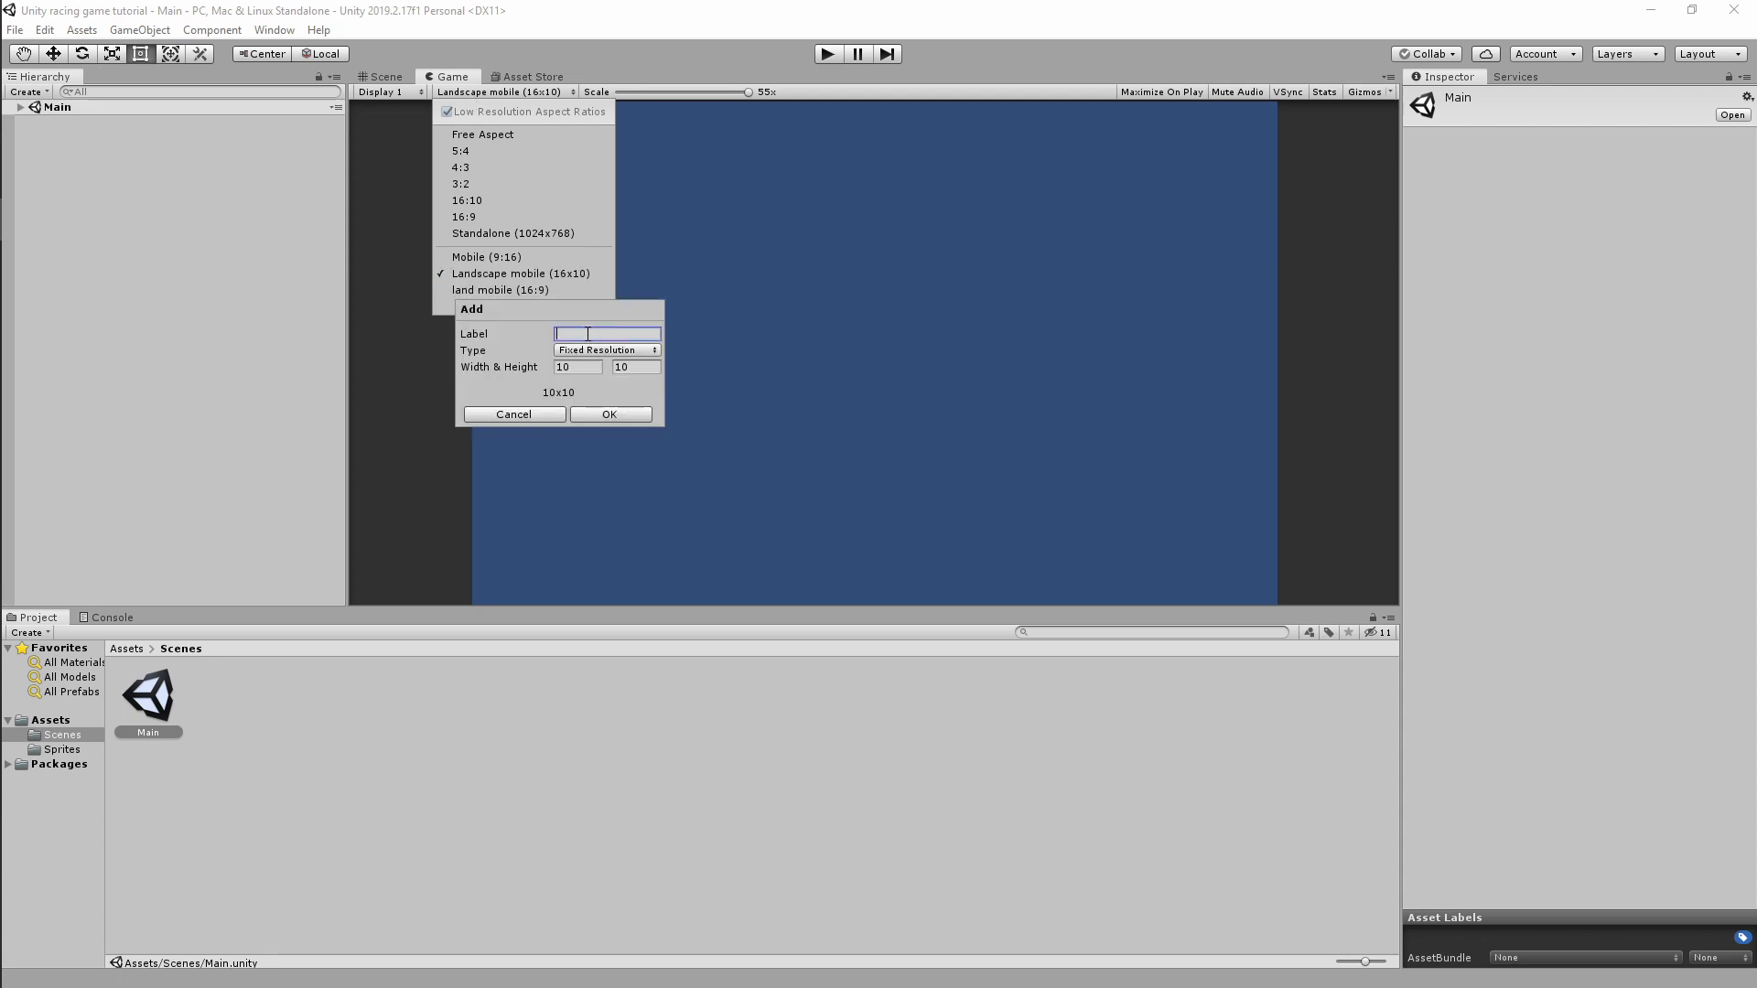
{"action": "type", "text": "Mobile potrait"}
{"action": "left_click", "coordinate": [586, 350]}
{"action": "left_click", "coordinate": [591, 369]}
{"action": "left_click", "coordinate": [582, 368]}
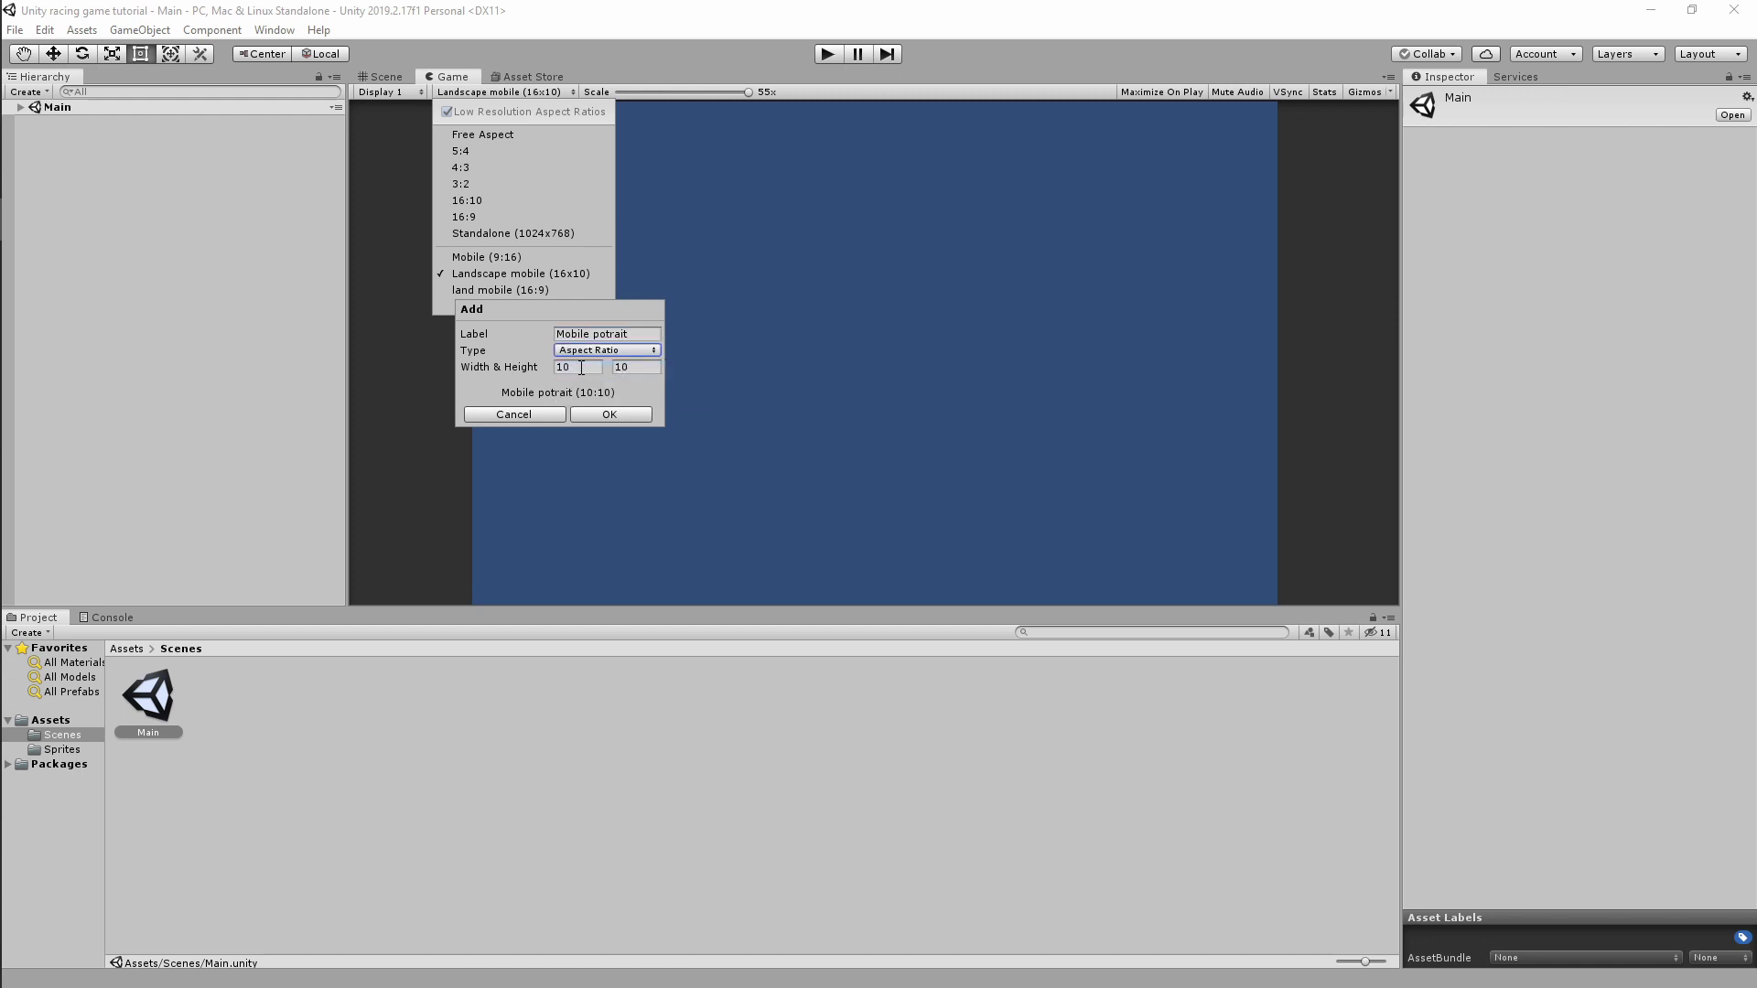
{"action": "type", "text": "9"}
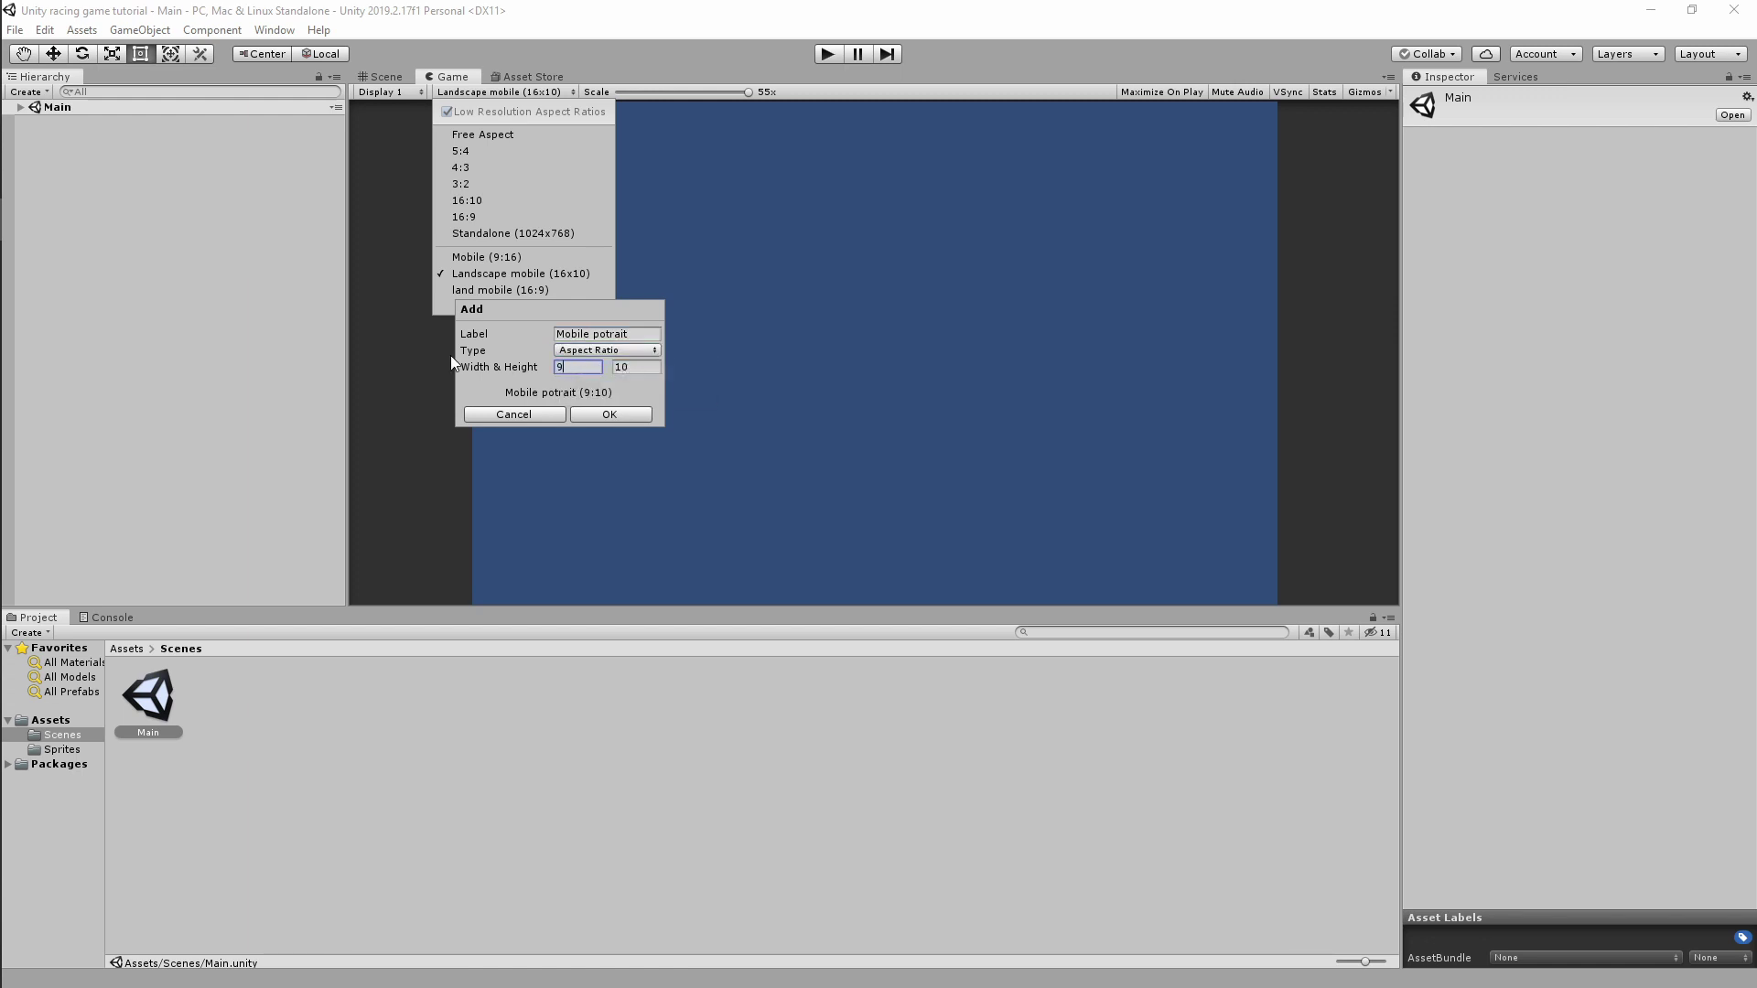
{"action": "key", "text": "Tab"}
{"action": "type", "text": "16"}
{"action": "left_click", "coordinate": [635, 416]}
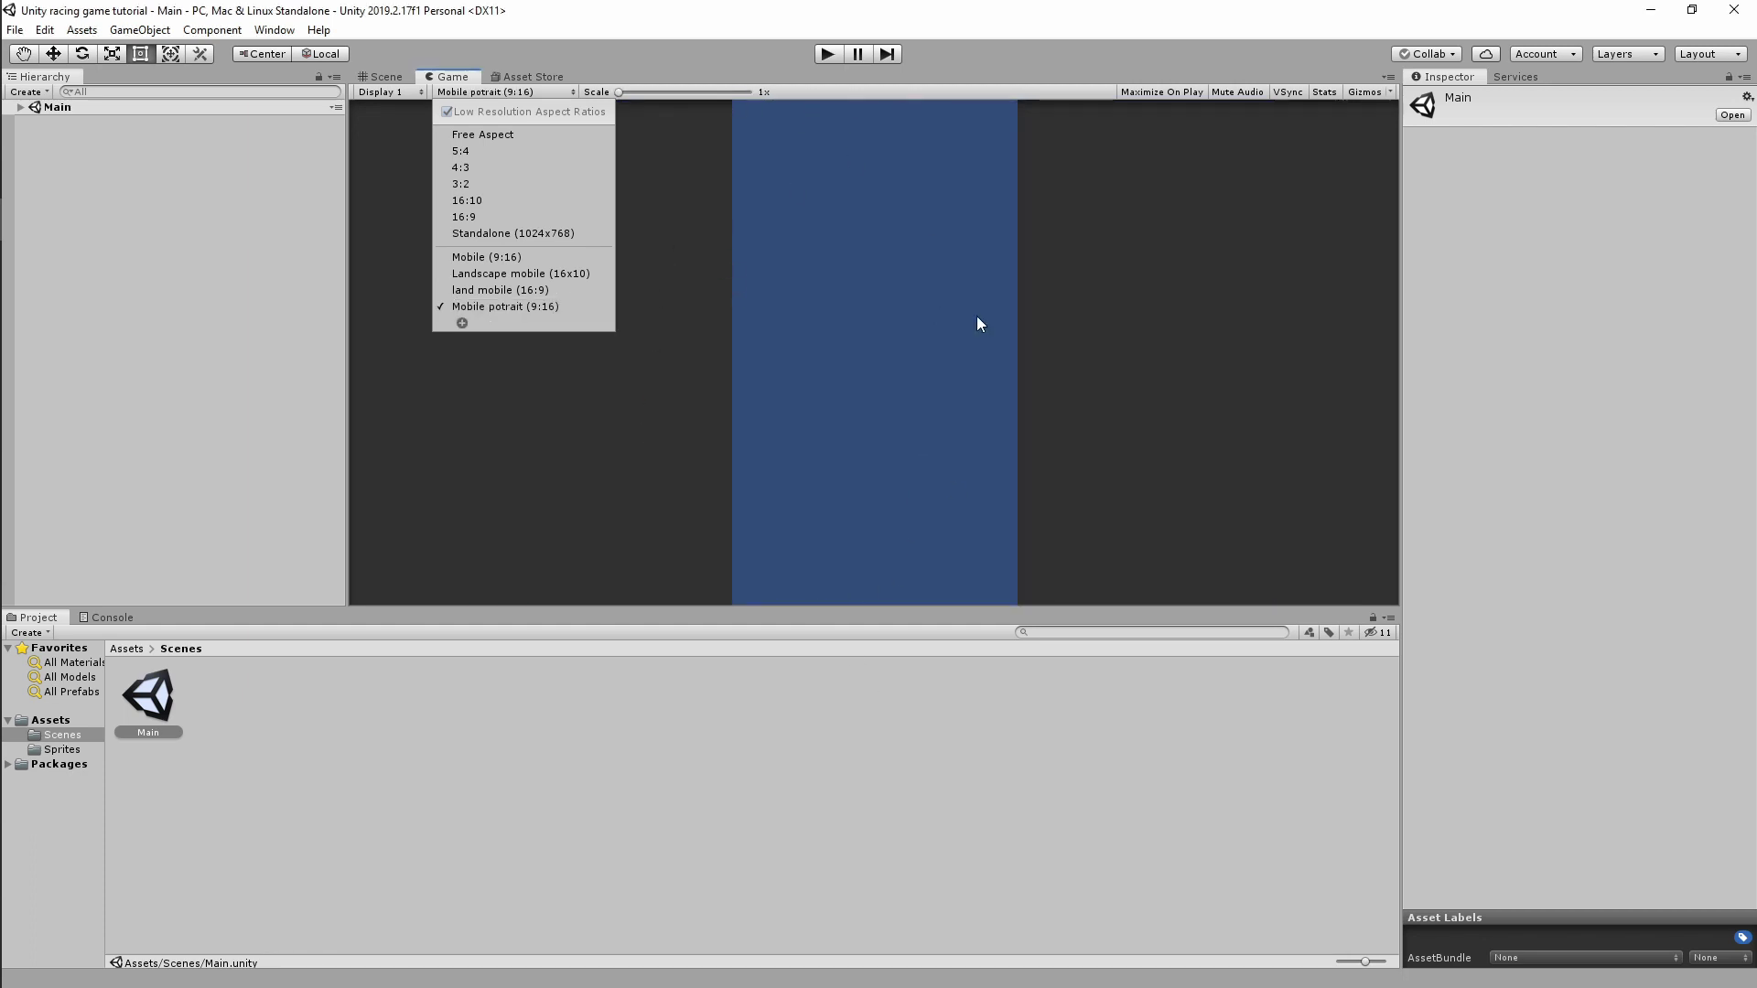
{"action": "left_click", "coordinate": [667, 248]}
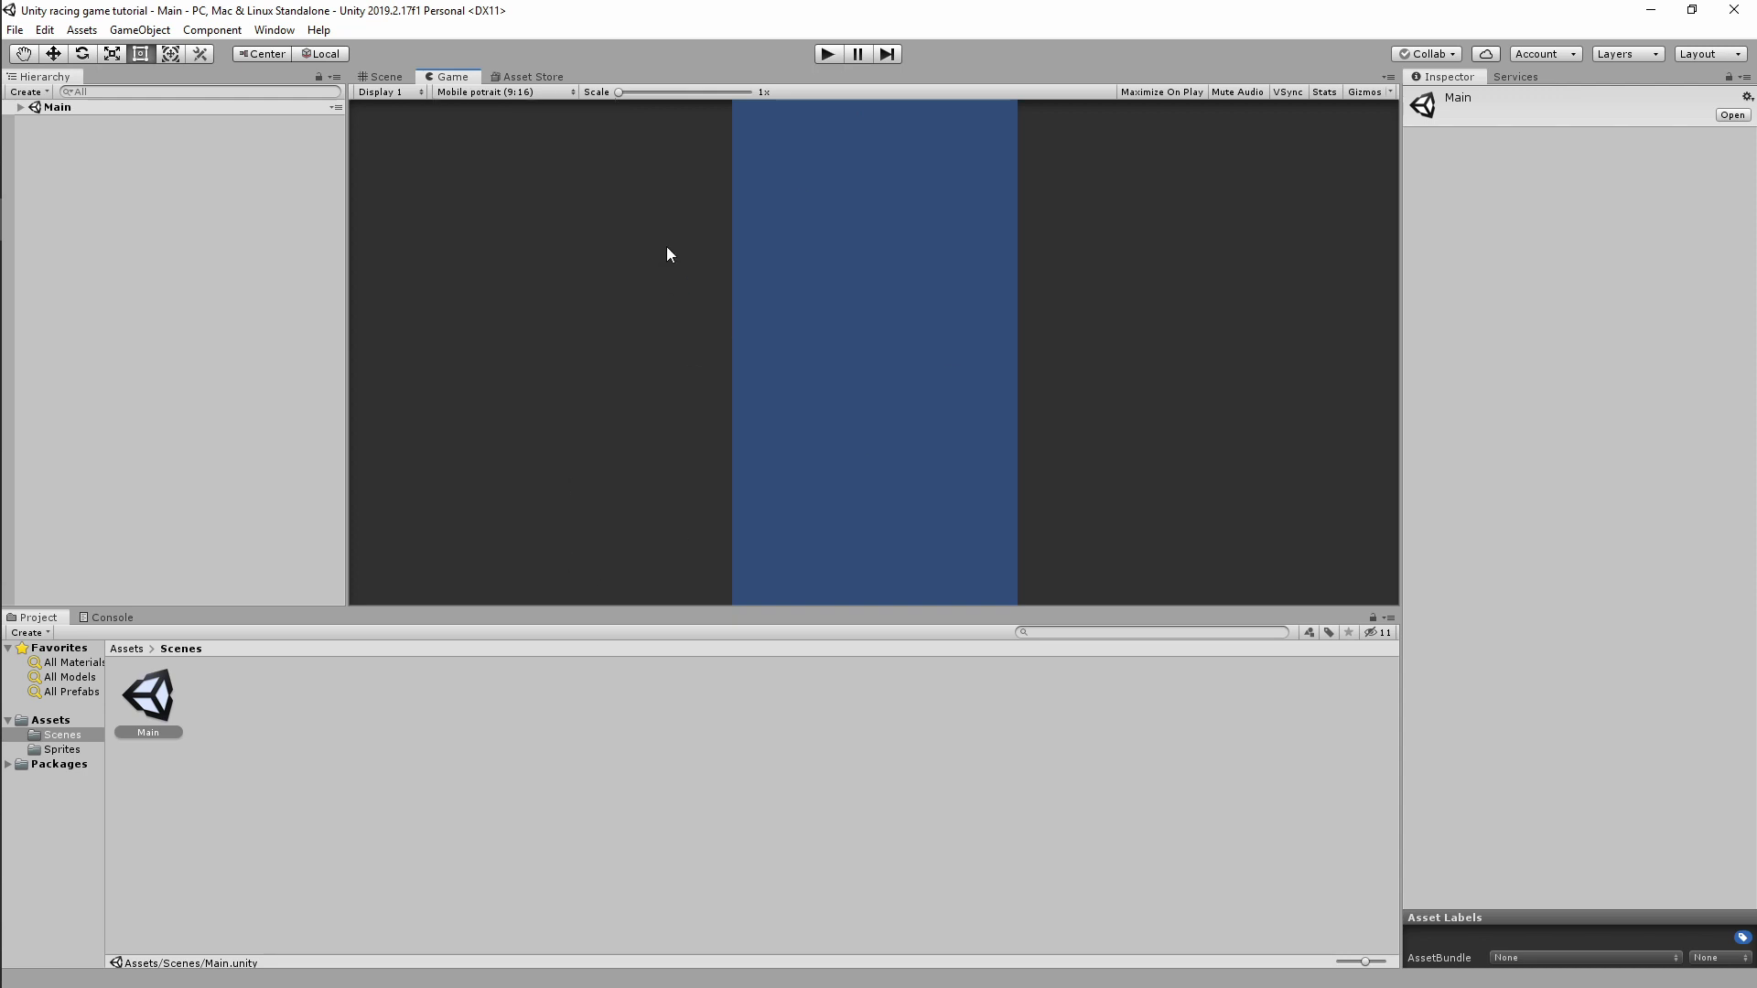
{"action": "left_click", "coordinate": [380, 76]}
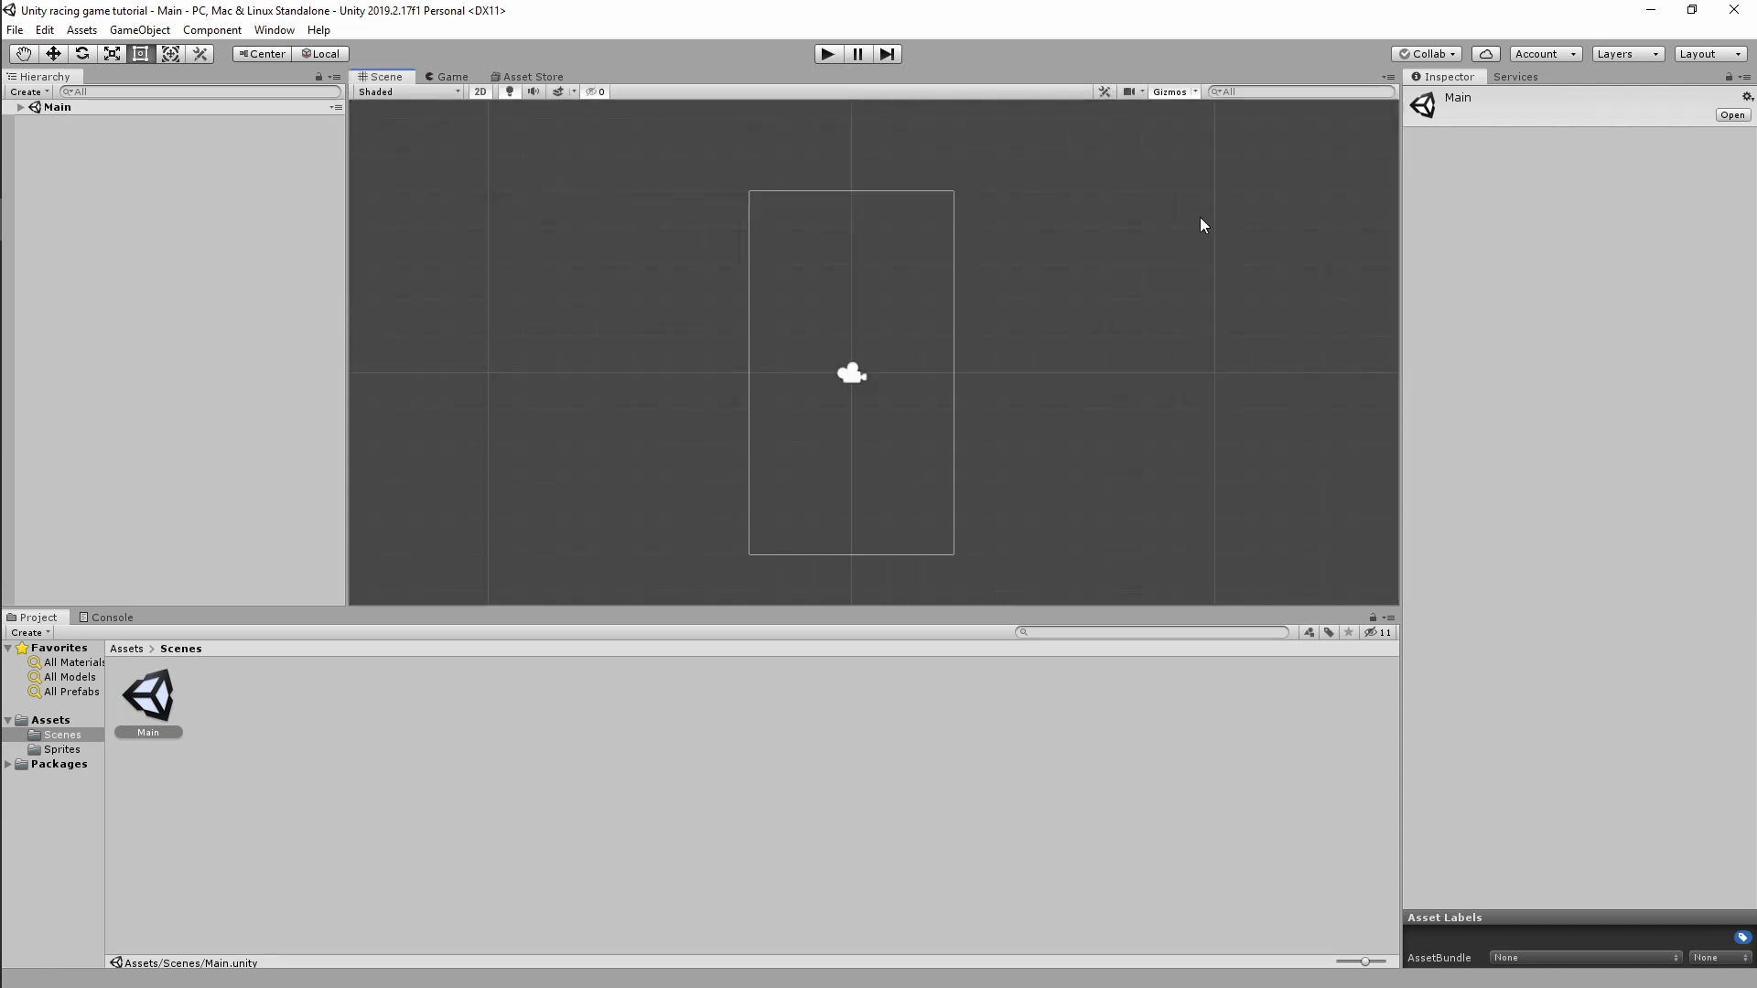